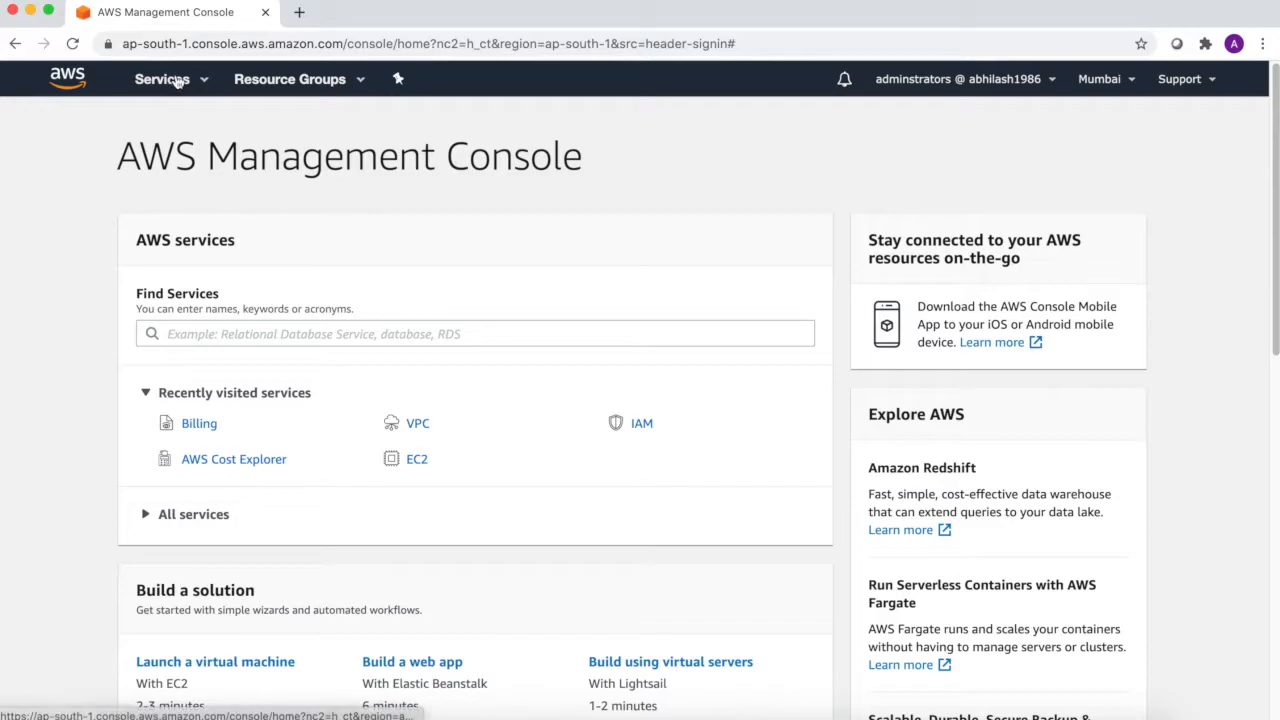
# - Find the RDS service and start creating a new database from its dashboard
pyautogui.click(213, 331)
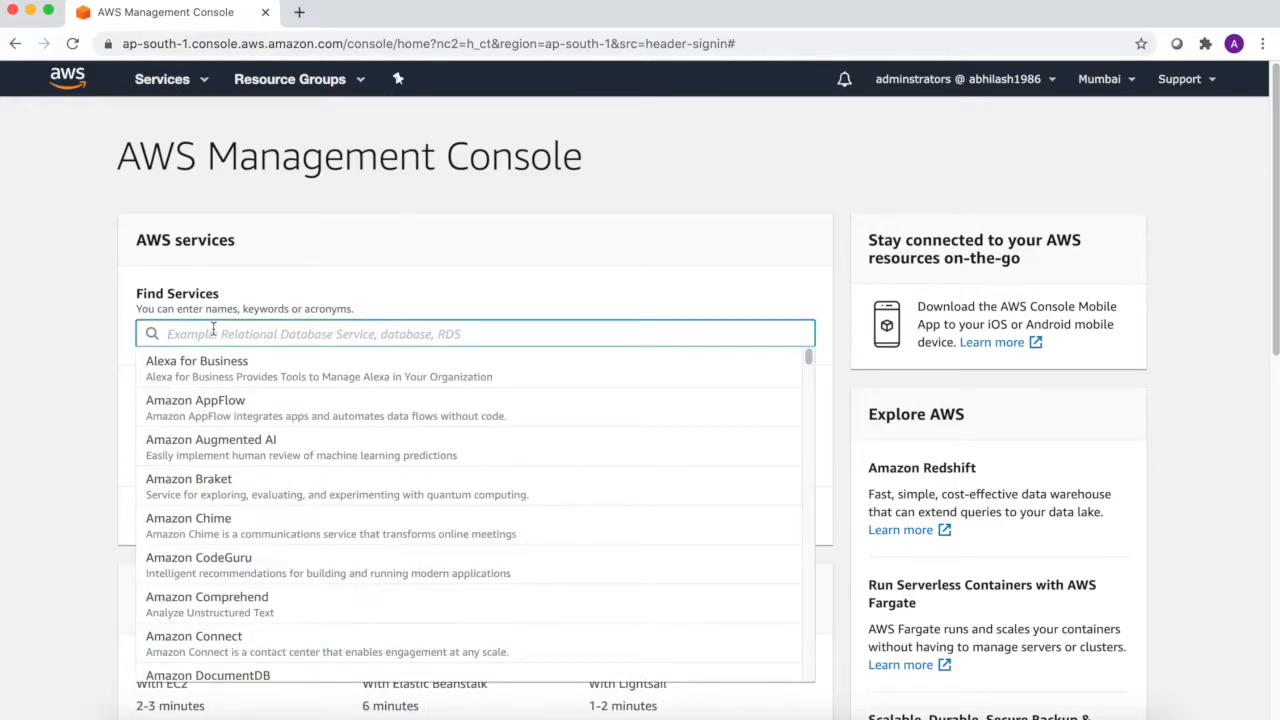
pyautogui.write('RDS')
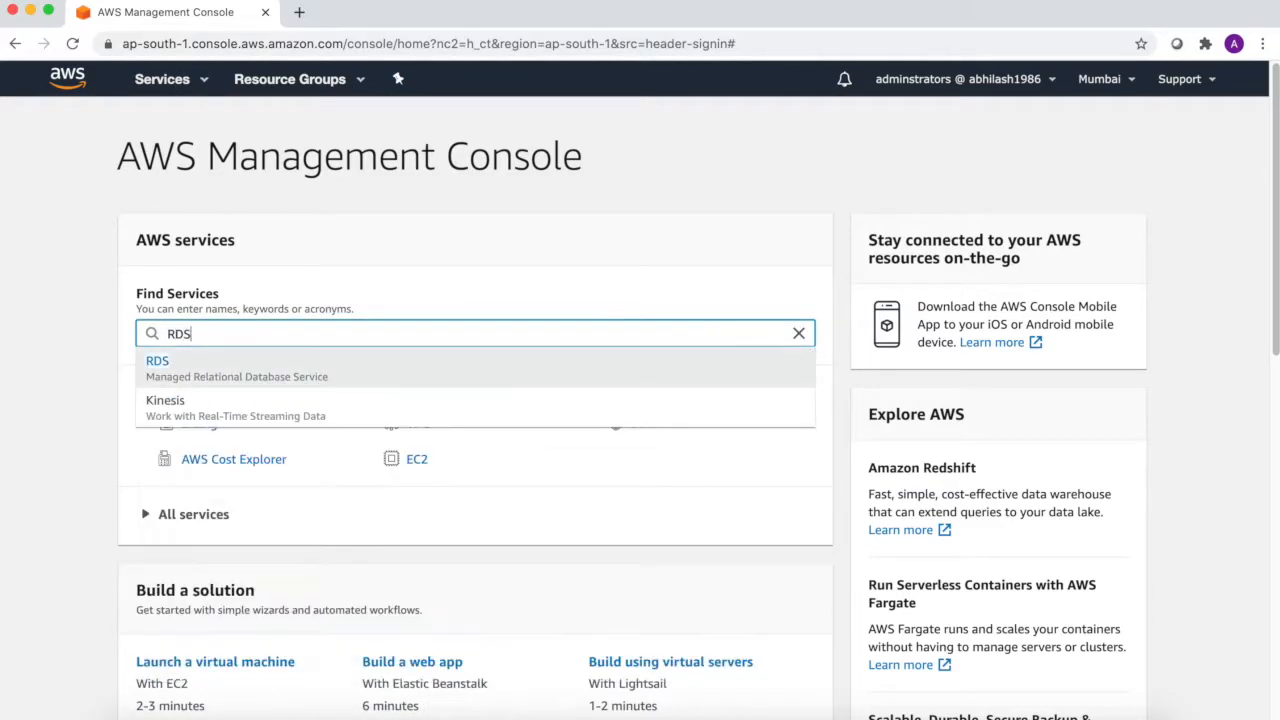
pyautogui.click(162, 364)
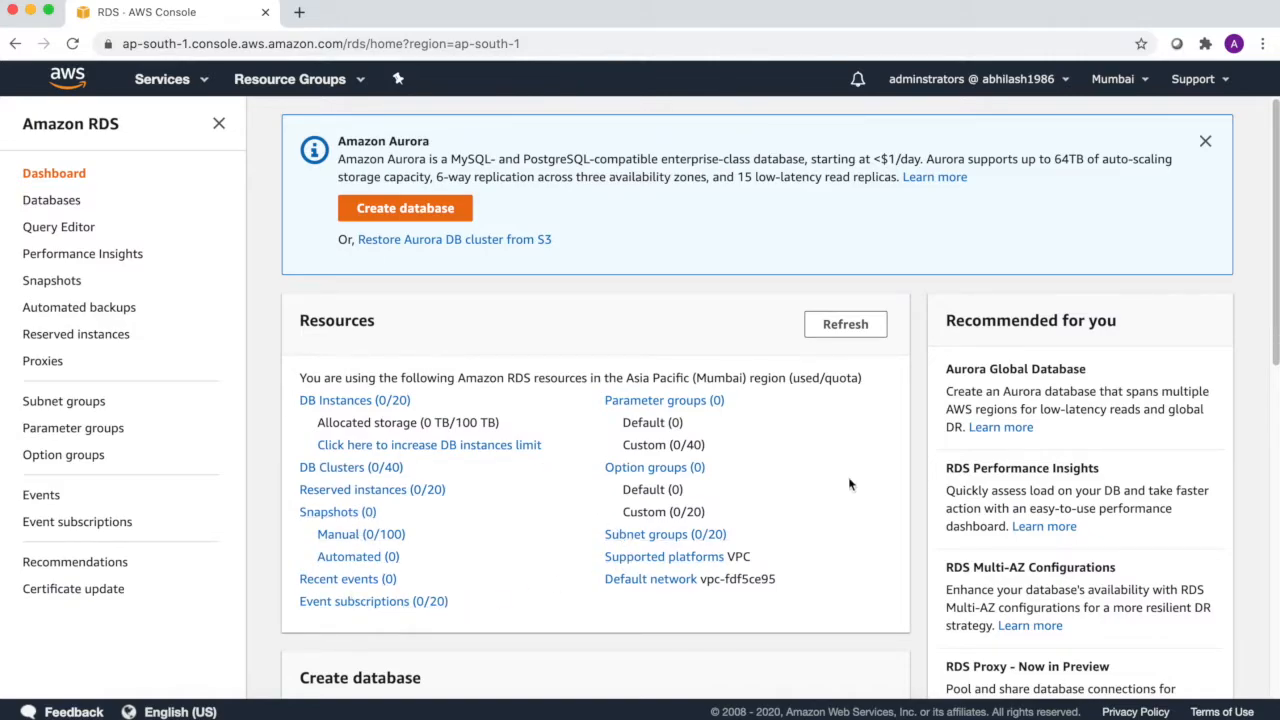
pyautogui.moveTo(1270, 245); pyautogui.dragTo(1262, 408)
pyautogui.click(491, 410)
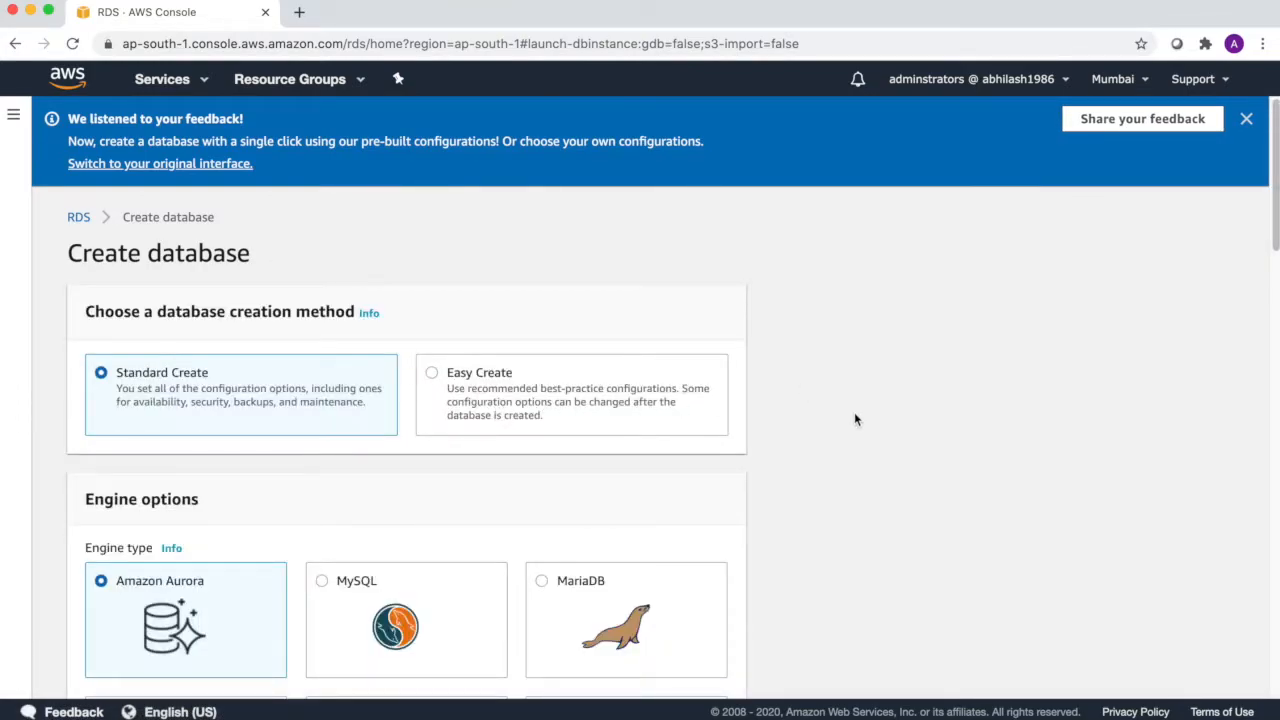
# - Choose MySQL as the engine type for the new database
pyautogui.scroll(-2, 855, 419)
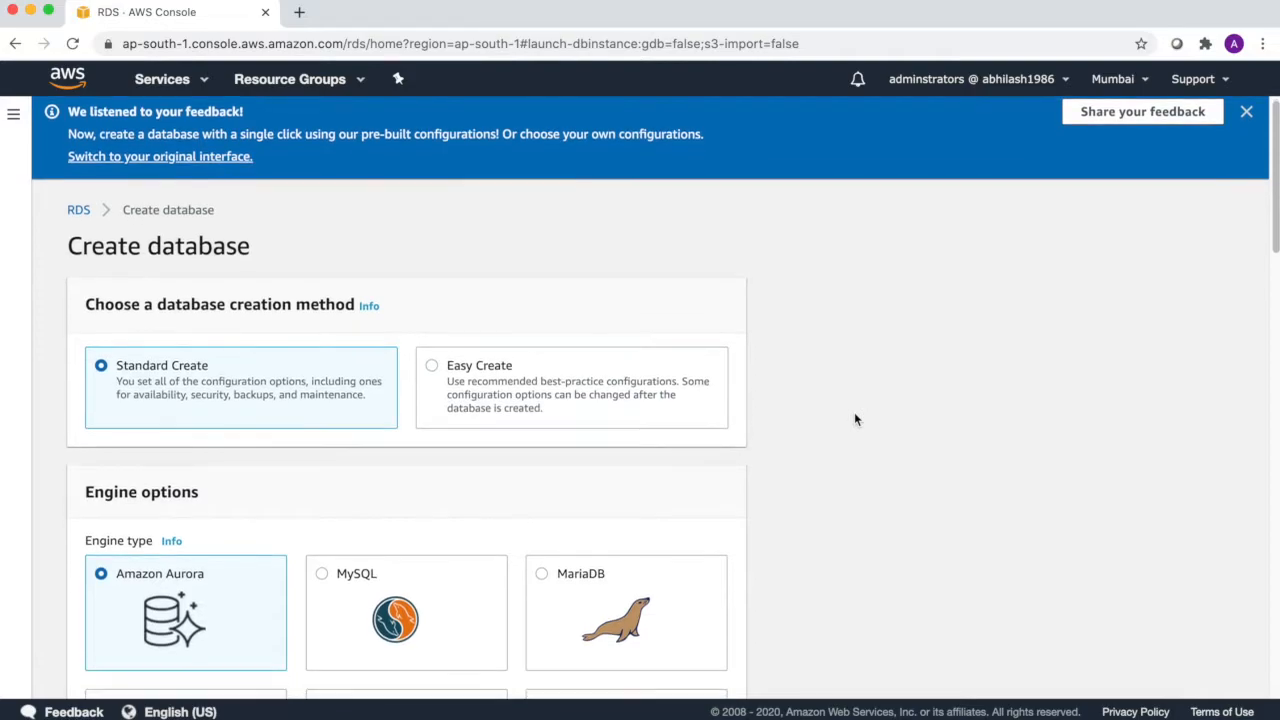
pyautogui.scroll(-3, 855, 419)
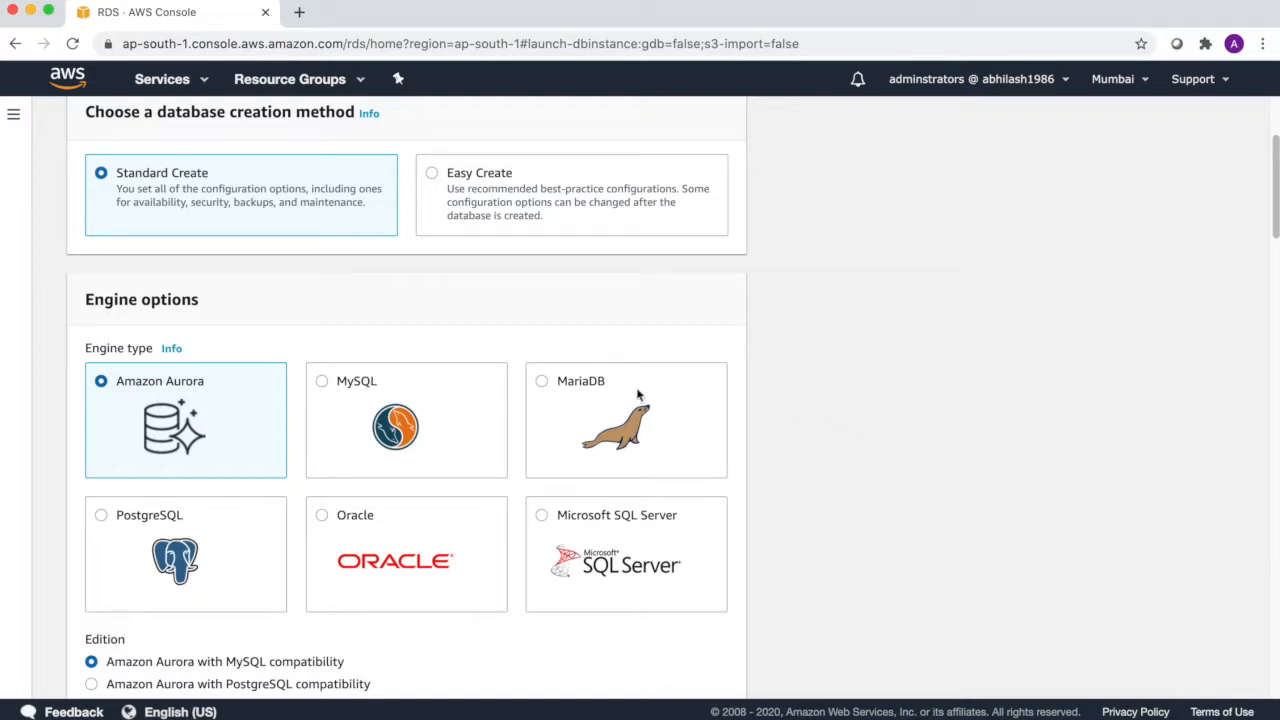
pyautogui.click(341, 377)
# - Select the Free tier template for the MySQL database
pyautogui.scroll(-1, 741, 461)
pyautogui.scroll(-5, 742, 463)
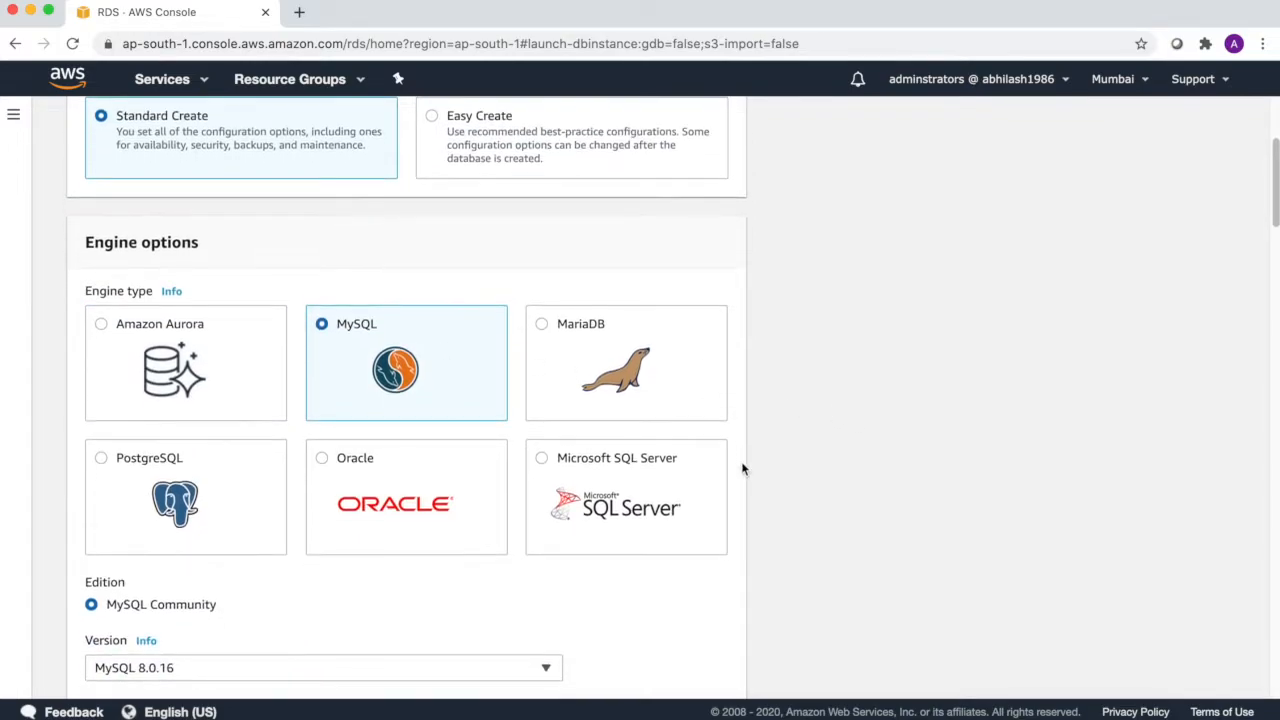
pyautogui.scroll(-4, 742, 468)
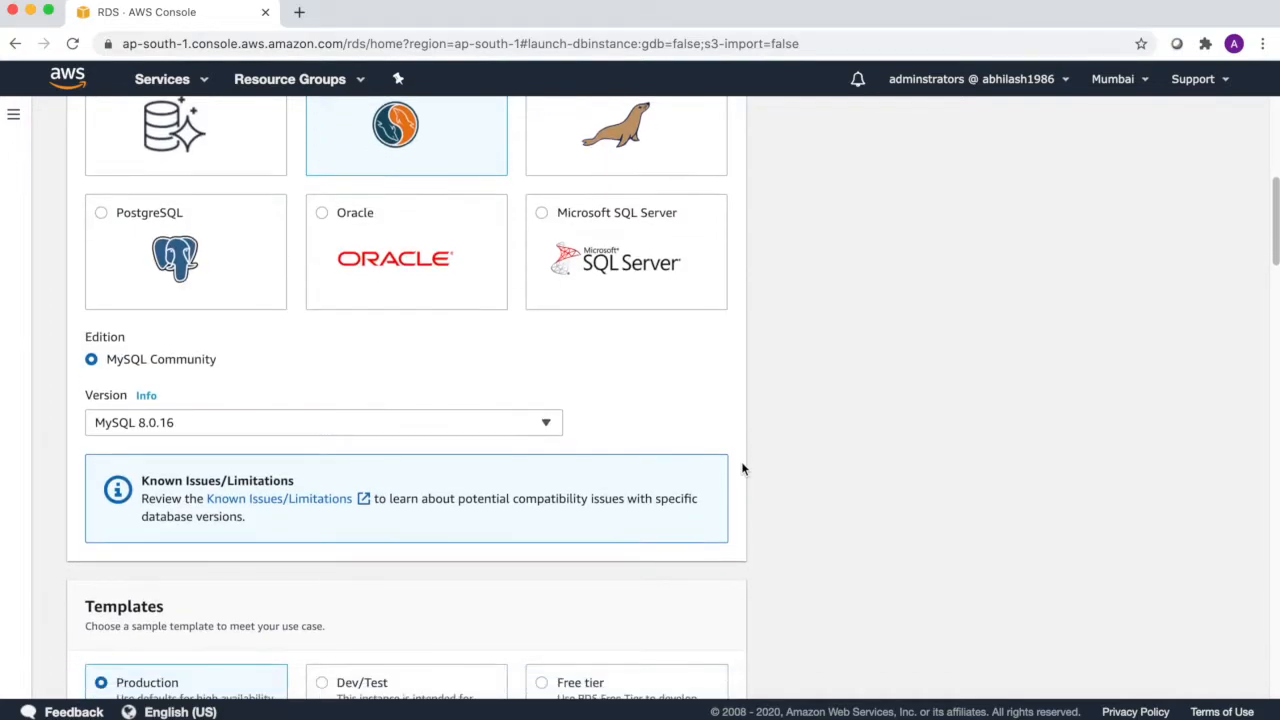
pyautogui.scroll(-1, 742, 468)
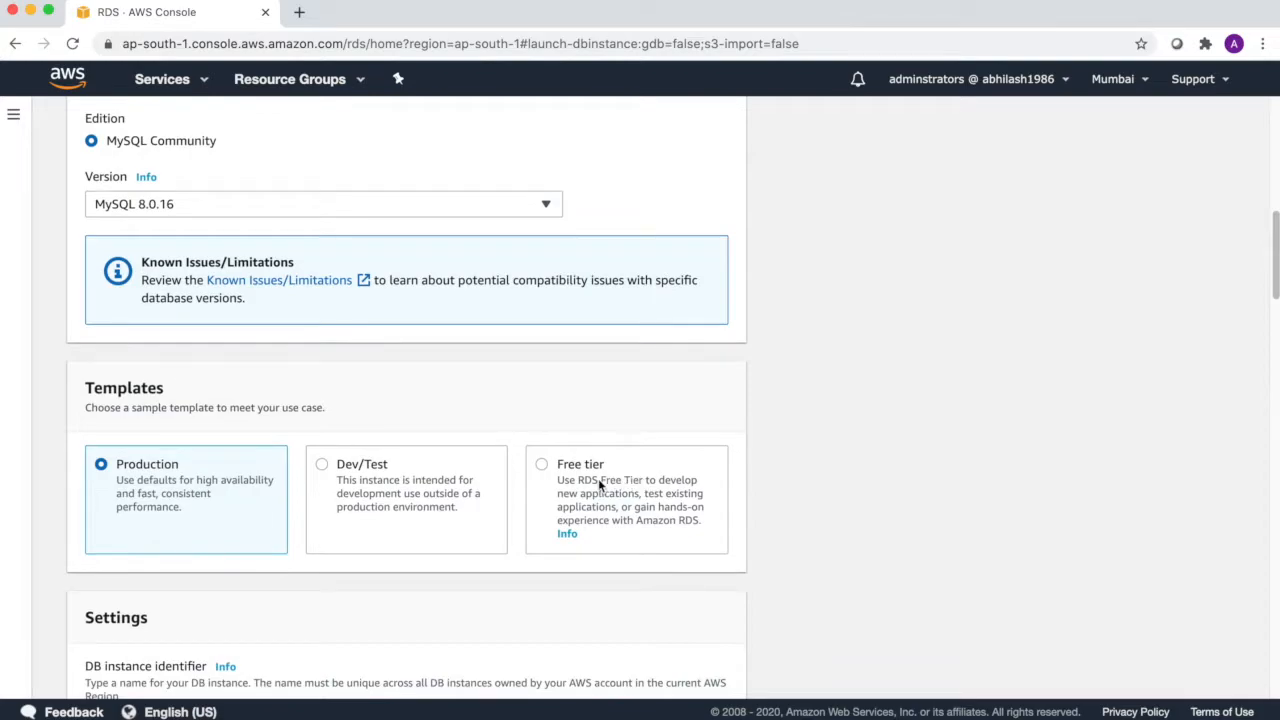
pyautogui.click(596, 478)
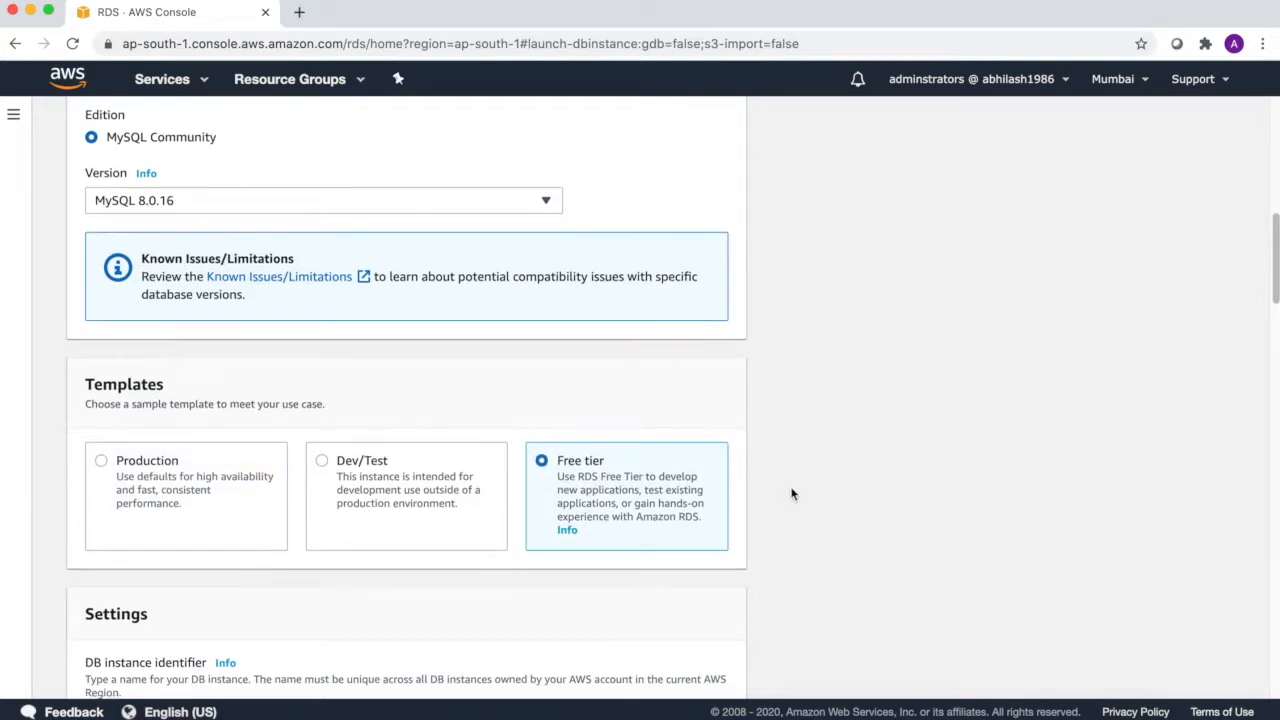
# - Set the DB instance identifier to TogetherWithAbhiMySQL
pyautogui.scroll(-3, 791, 491)
pyautogui.scroll(-1, 791, 493)
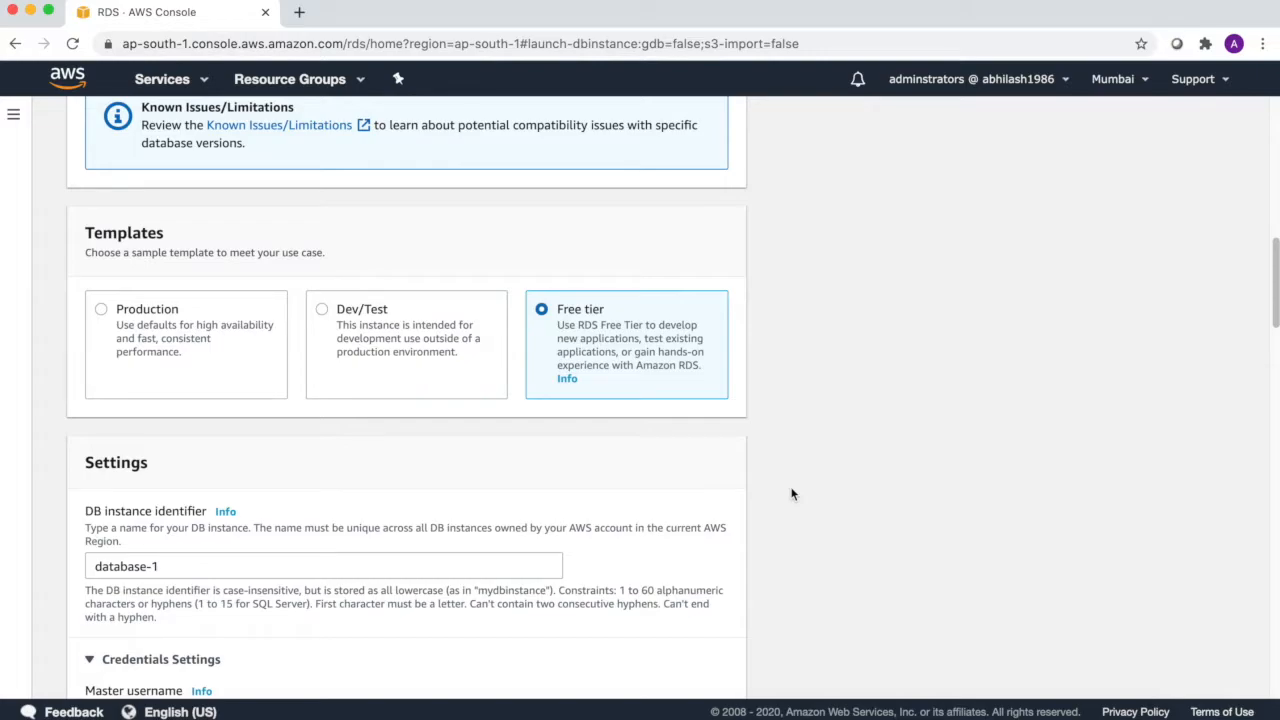
pyautogui.scroll(-1, 791, 493)
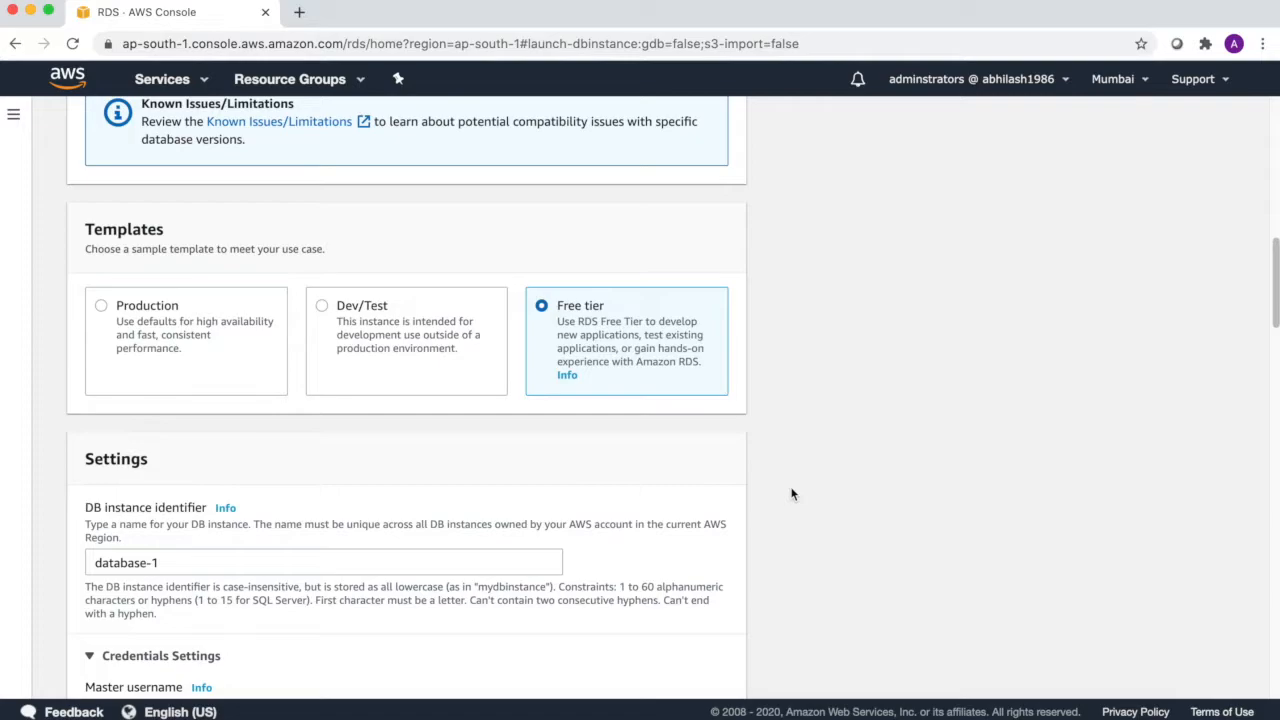
pyautogui.scroll(-1, 791, 493)
pyautogui.scroll(-1, 791, 493)
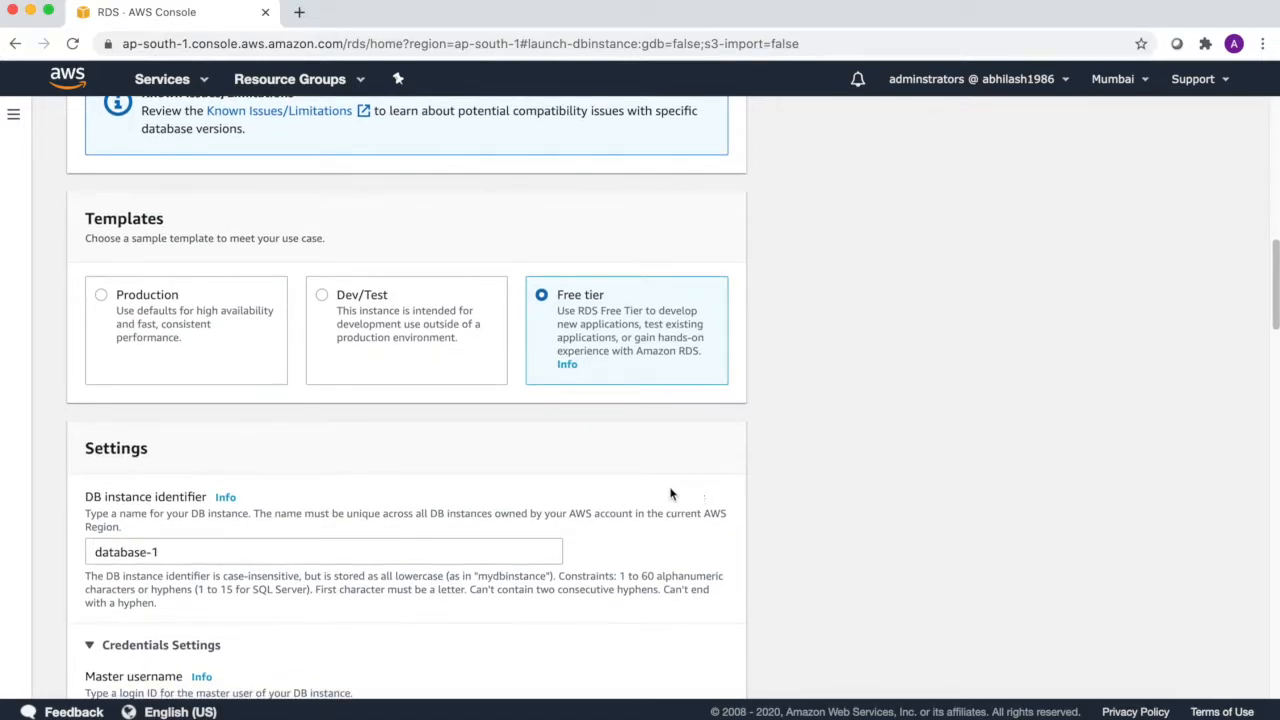
pyautogui.moveTo(177, 551); pyautogui.dragTo(51, 549)
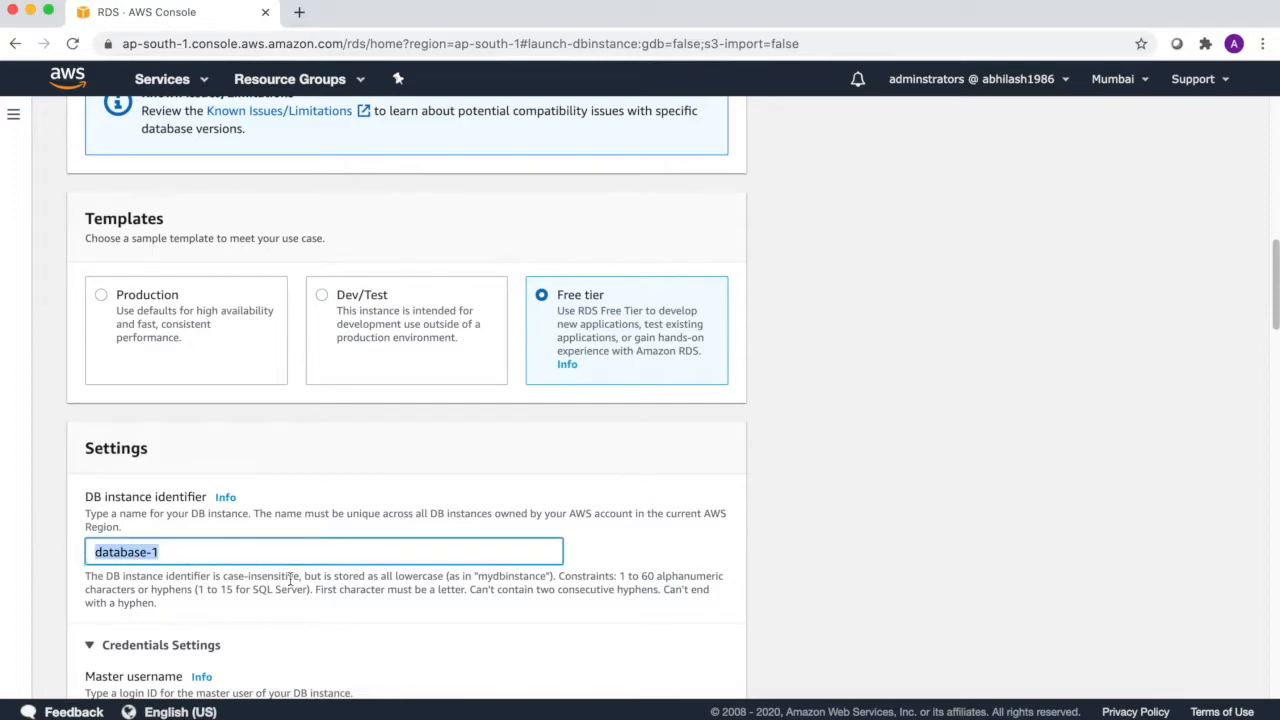
pyautogui.write('TogetherWithAbhi')
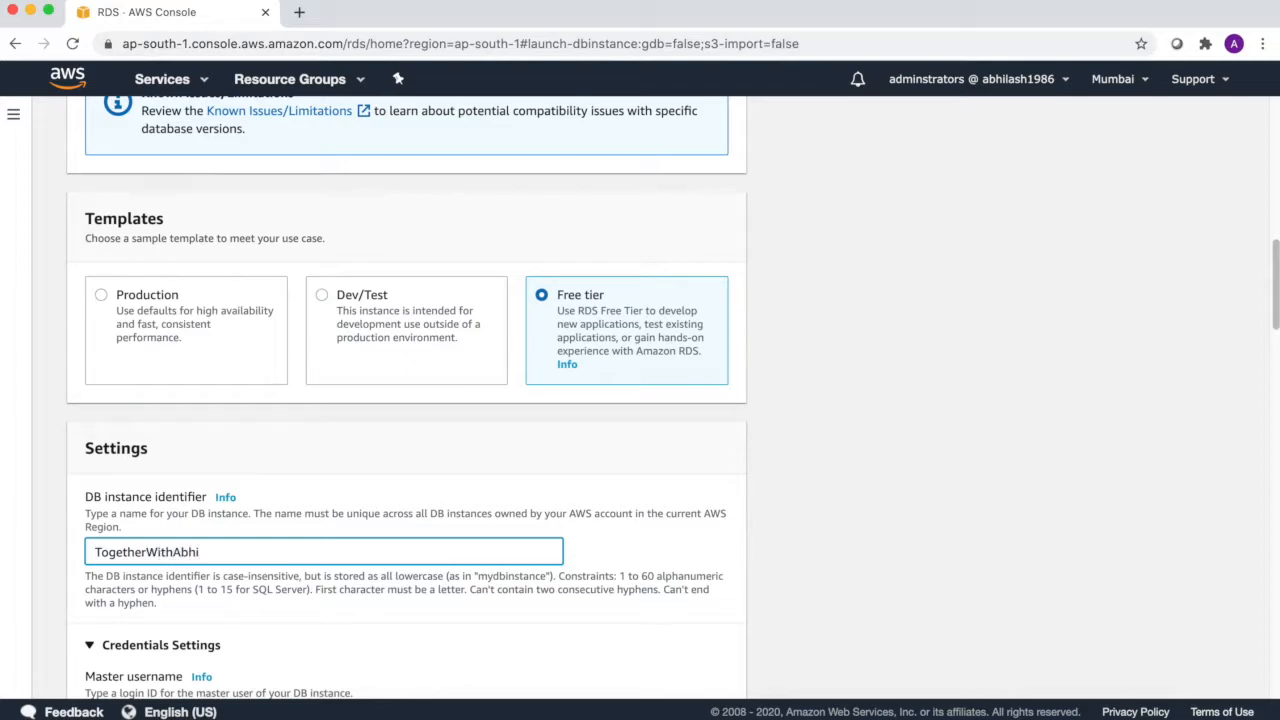
pyautogui.write('MySQL')
# - Review the master username in the credentials settings
pyautogui.scroll(-3, 789, 522)
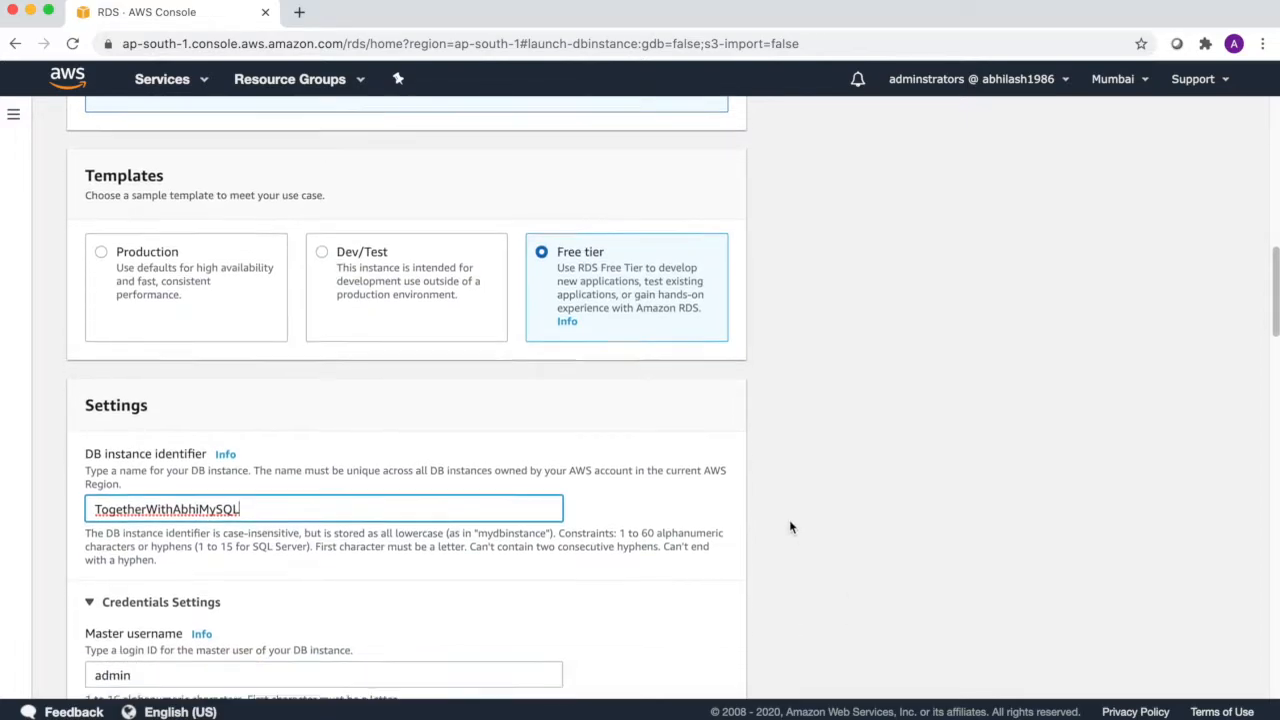
pyautogui.scroll(-3, 790, 526)
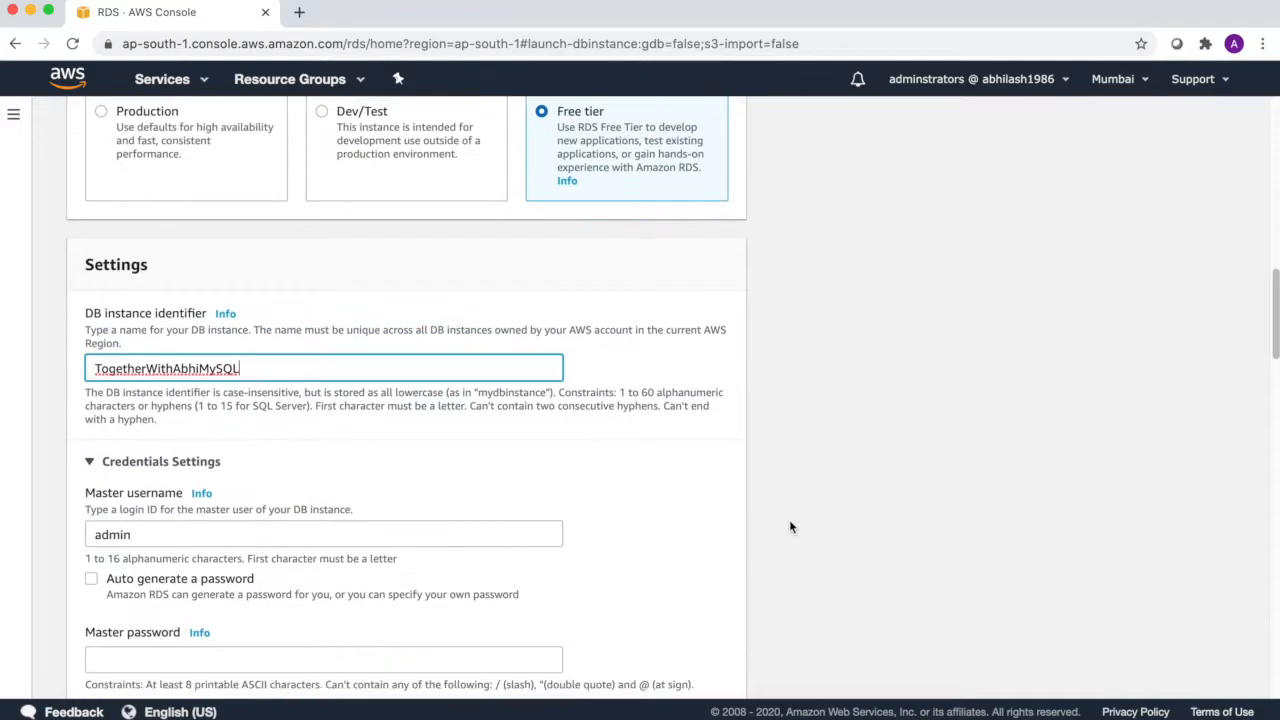
pyautogui.scroll(-2, 790, 527)
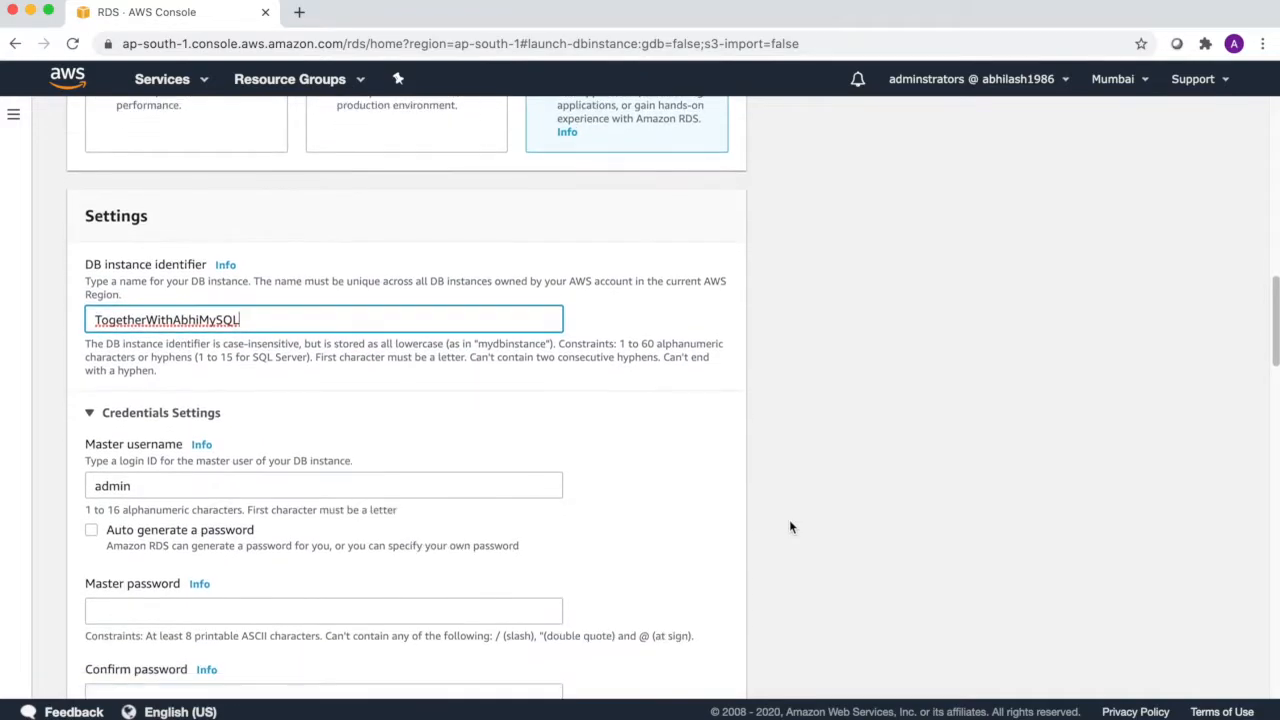
pyautogui.scroll(-2, 789, 527)
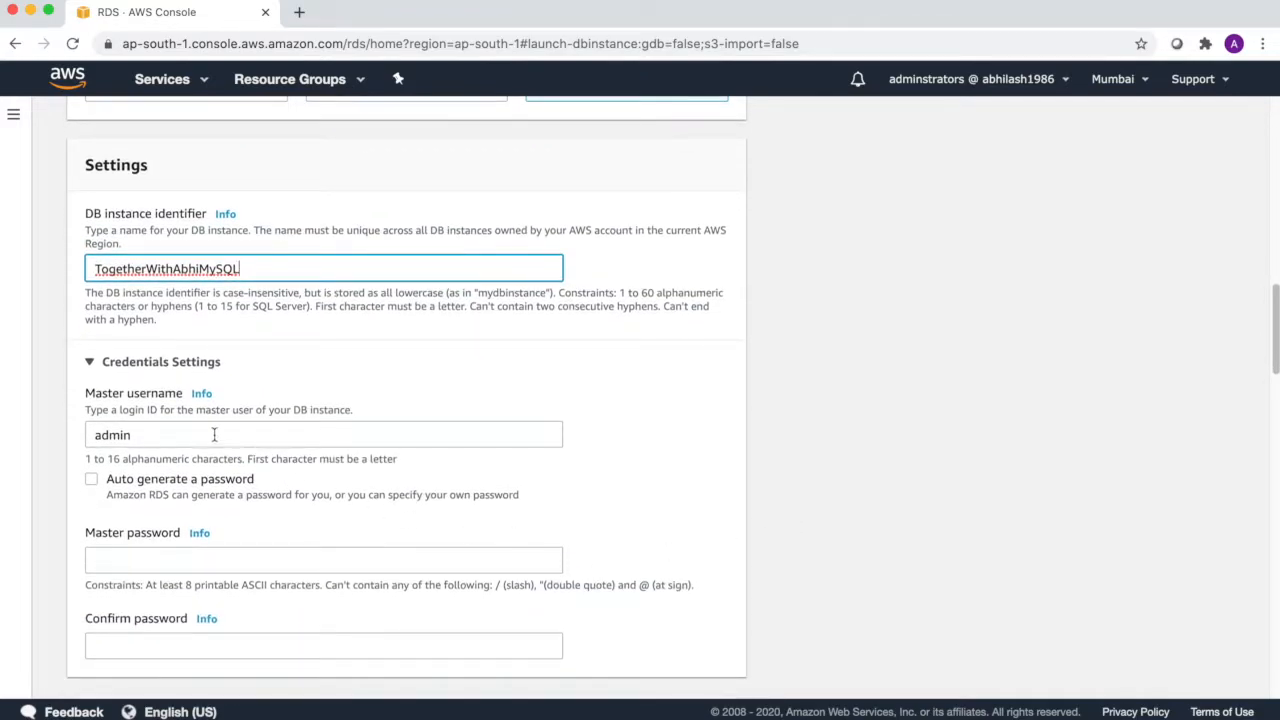
pyautogui.click(141, 433)
pyautogui.moveTo(97, 433); pyautogui.dragTo(194, 433)
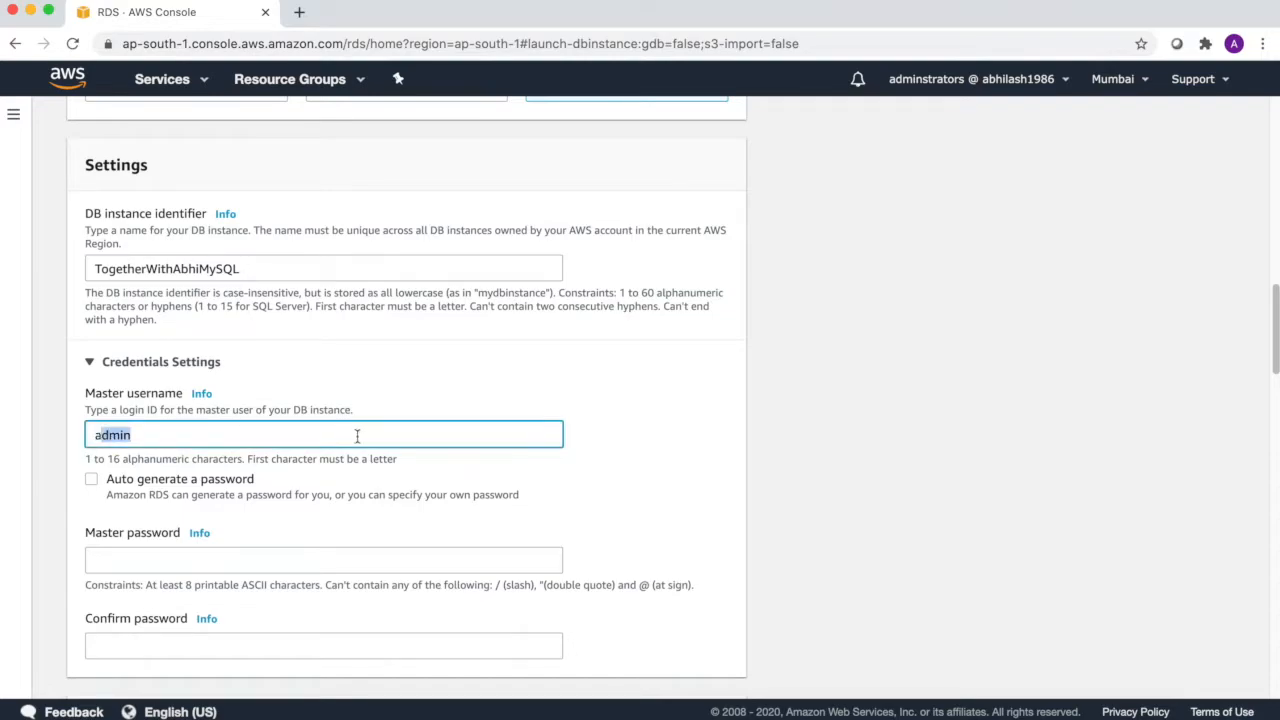
pyautogui.click(647, 444)
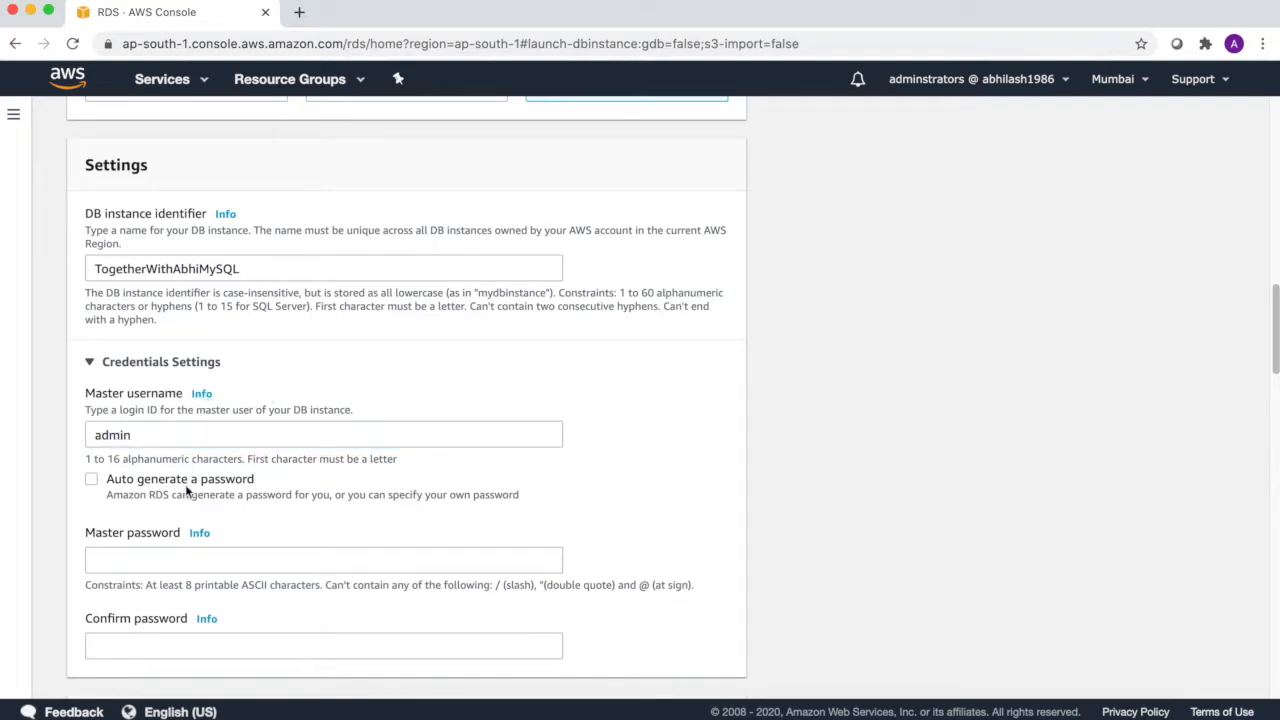
# - Enter the master password for the database and repeat it in the confirmation field
pyautogui.scroll(-1, 223, 502)
pyautogui.click(152, 514)
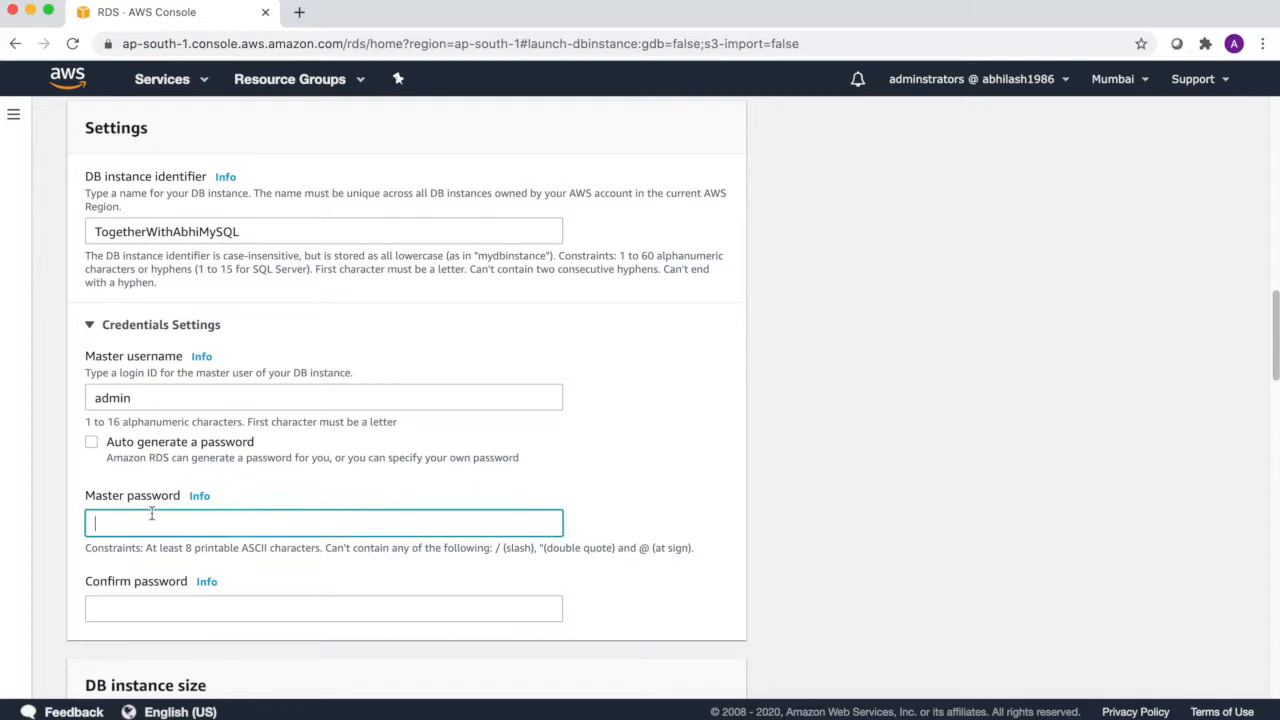
pyautogui.write('••••••••')
pyautogui.press('Tab')
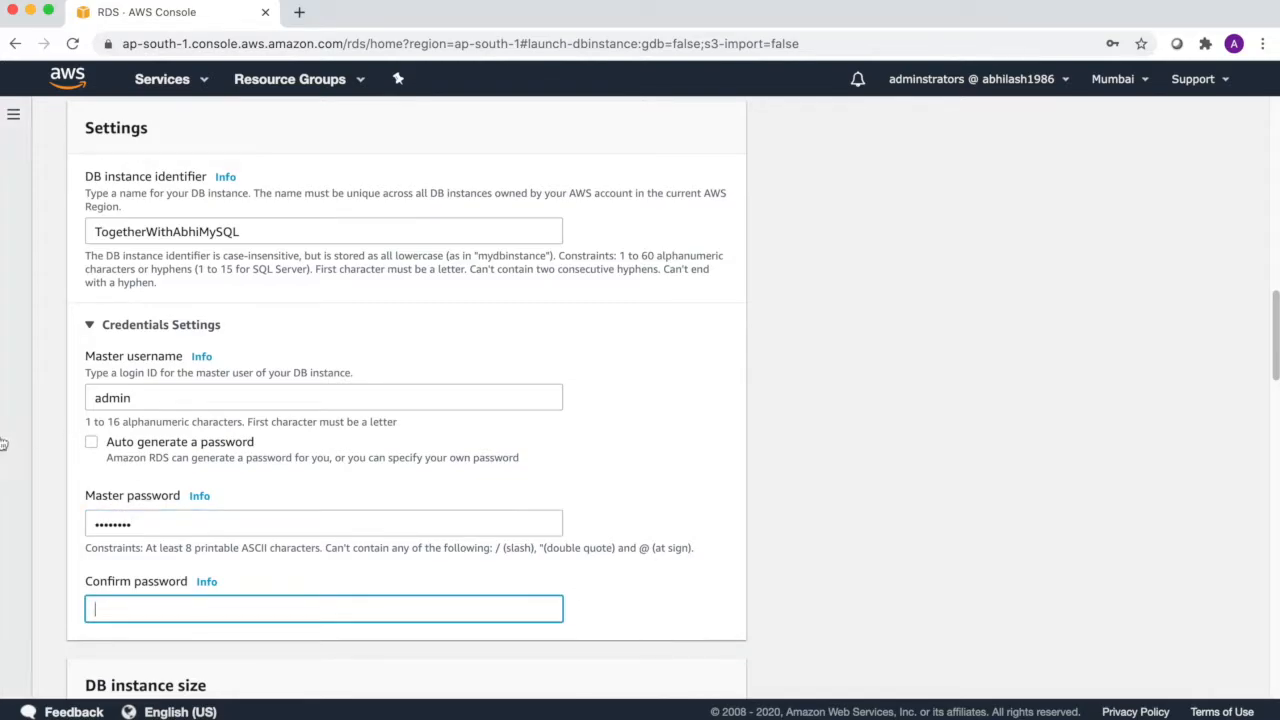
pyautogui.moveTo(178, 525); pyautogui.dragTo(62, 527)
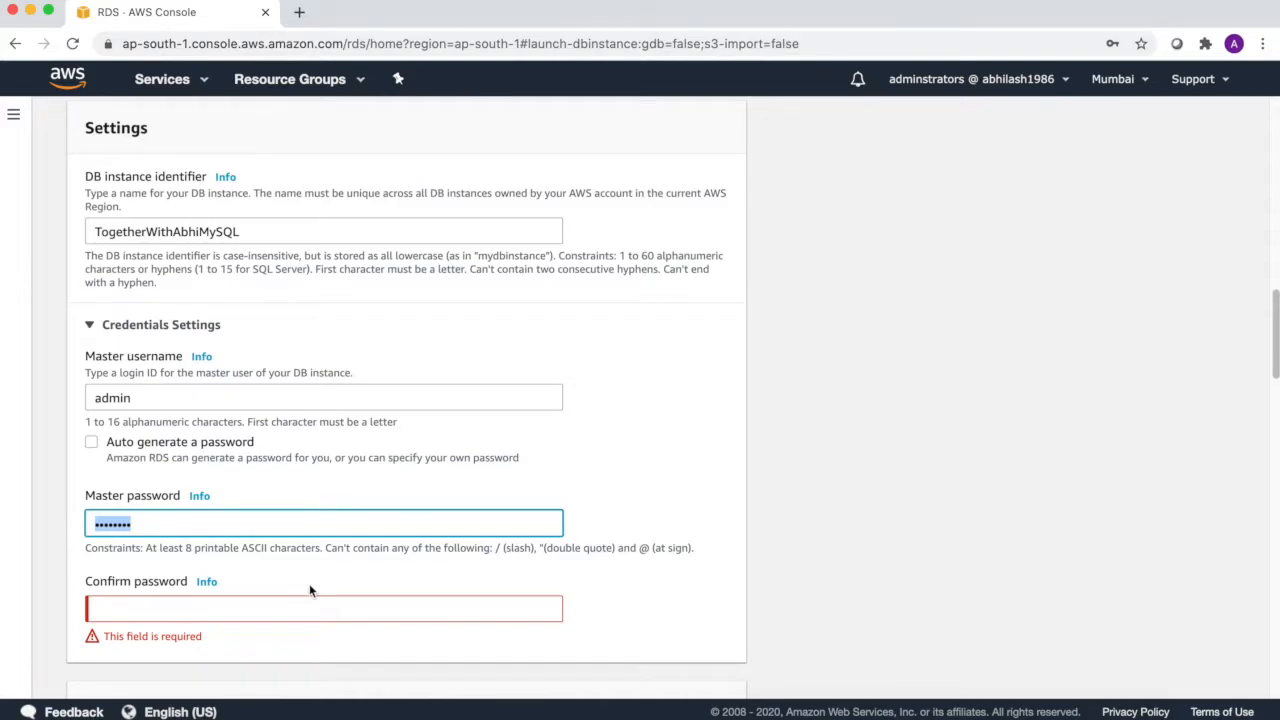
pyautogui.write('••••••••')
pyautogui.press('Tab')
pyautogui.write('•••••••••••')
pyautogui.click(727, 610)
# - Examine the instance size, storage, availability, connectivity and database authentication settings
pyautogui.scroll(-3, 735, 605)
pyautogui.scroll(-5, 741, 605)
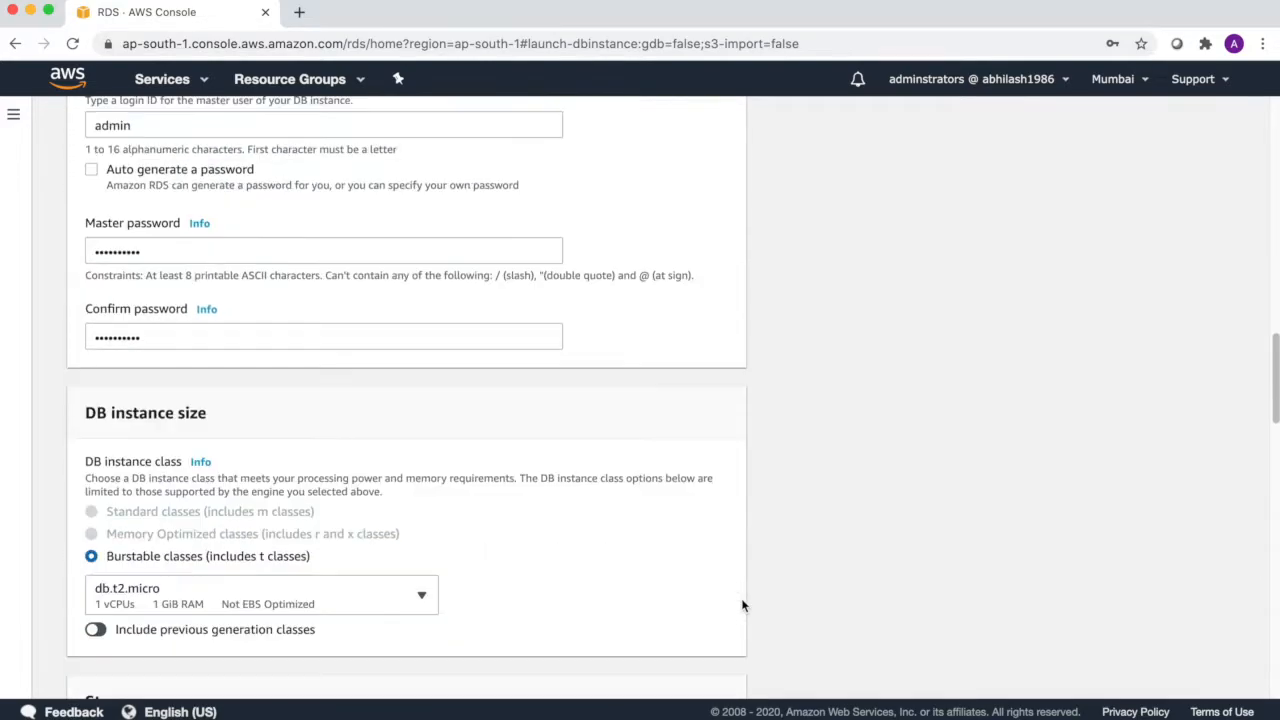
pyautogui.scroll(-1, 741, 605)
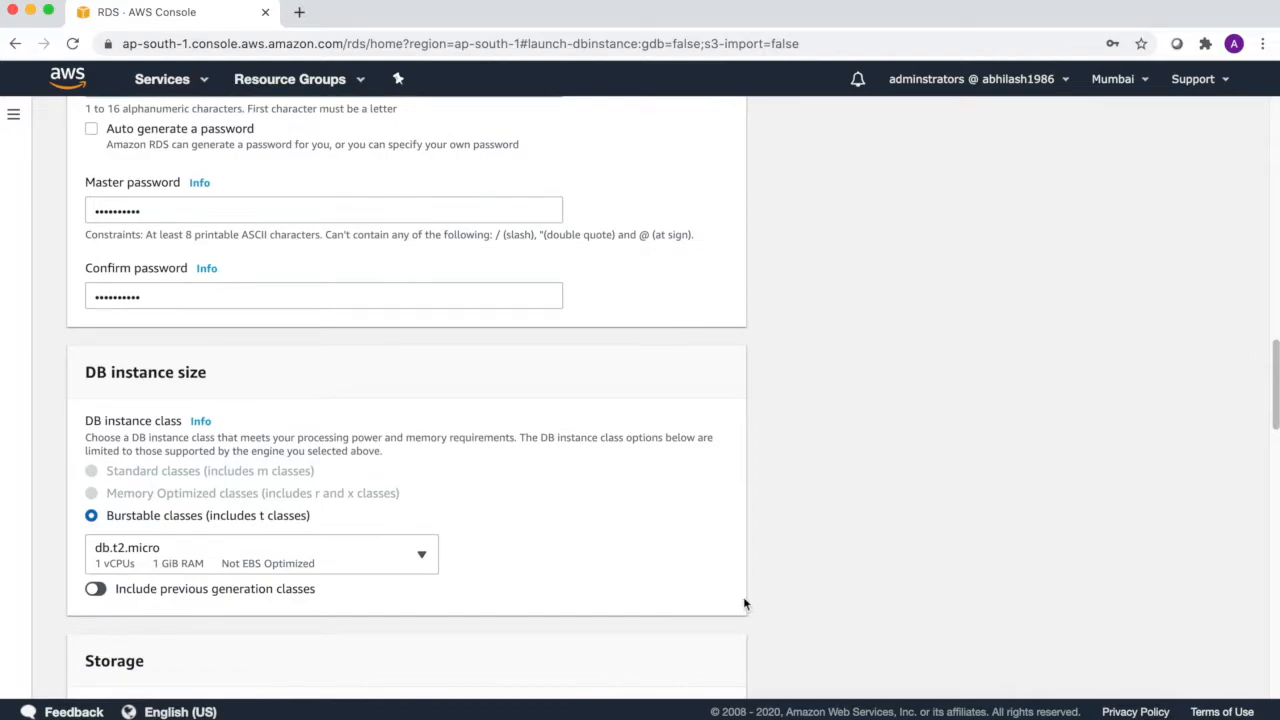
pyautogui.scroll(-2, 744, 600)
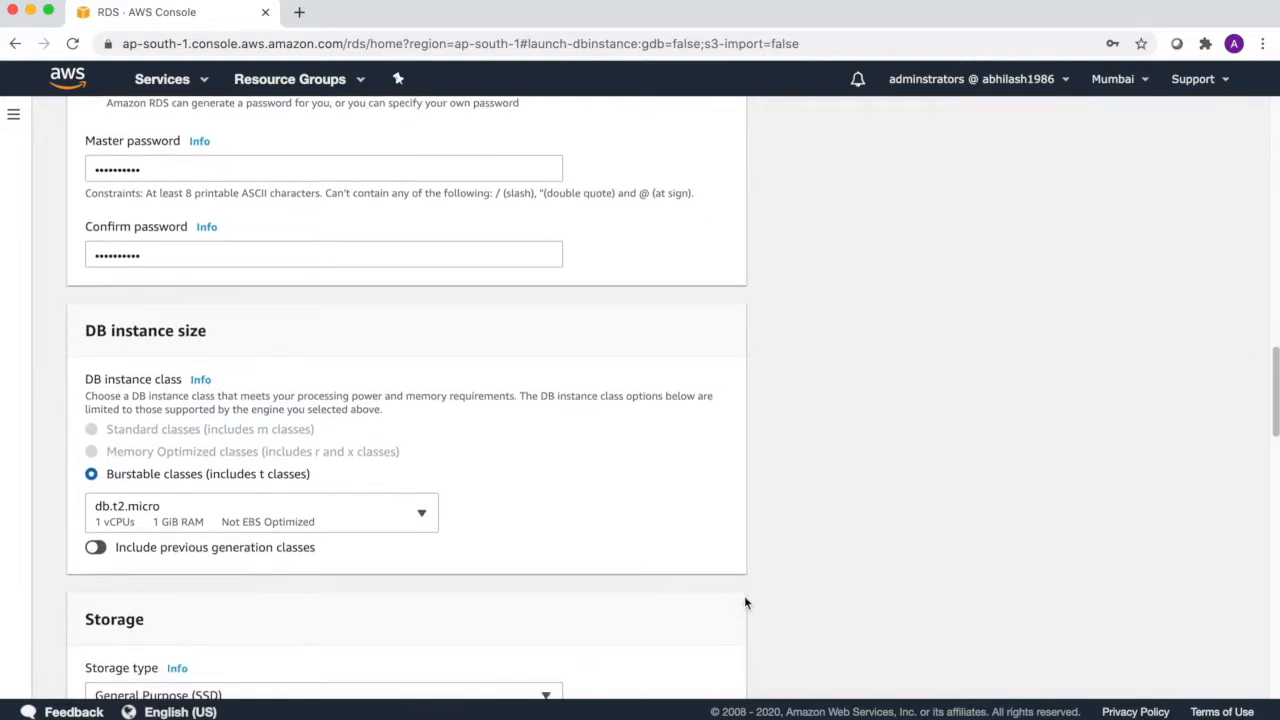
pyautogui.scroll(-3, 744, 602)
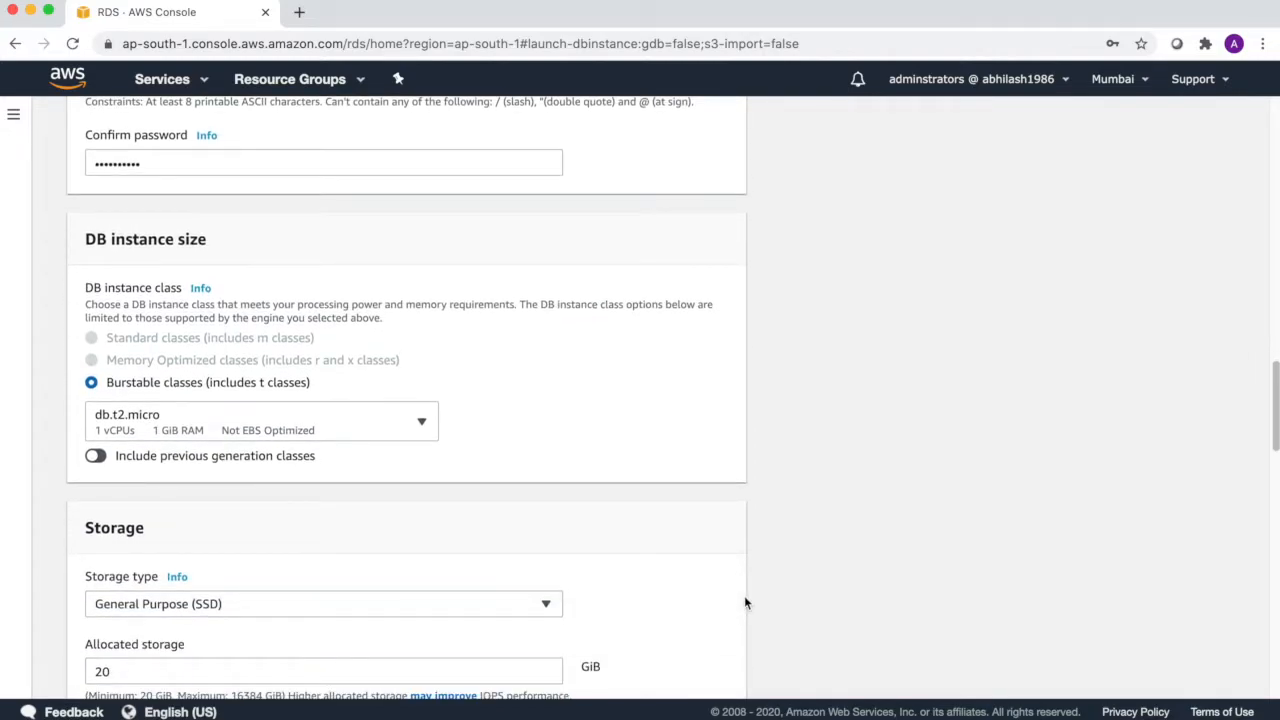
pyautogui.scroll(-4, 744, 602)
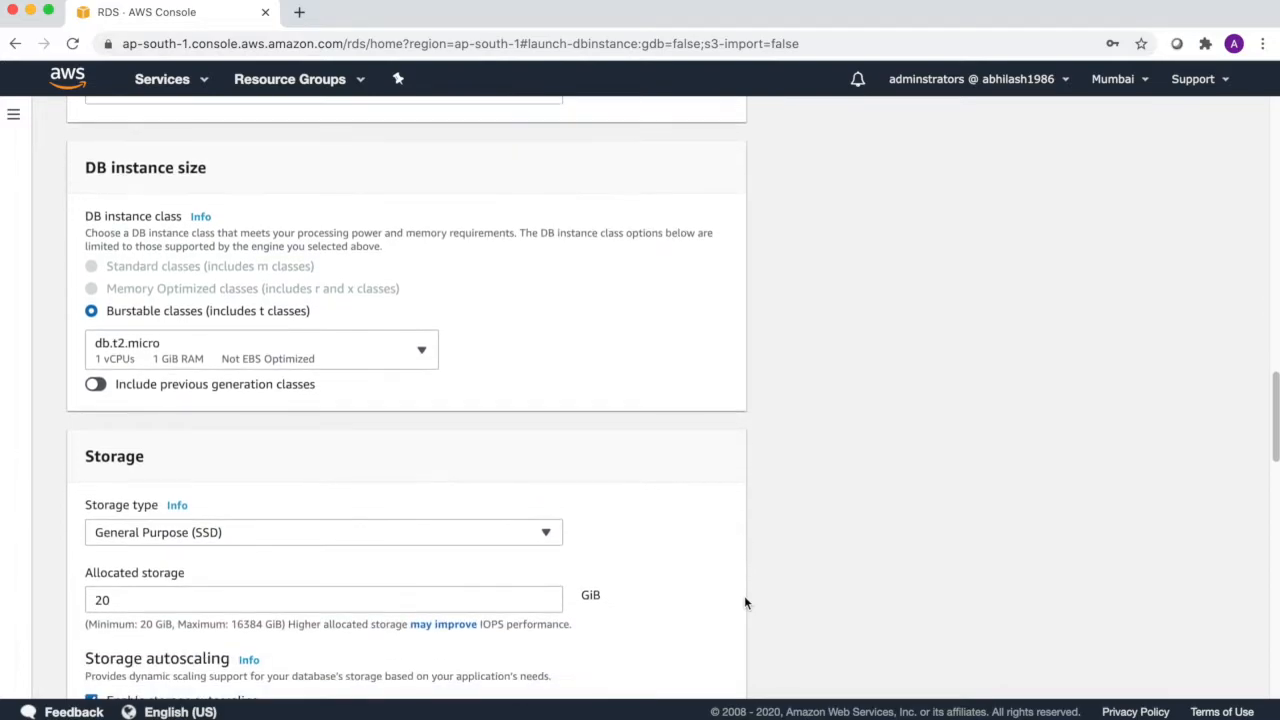
pyautogui.scroll(-8, 744, 602)
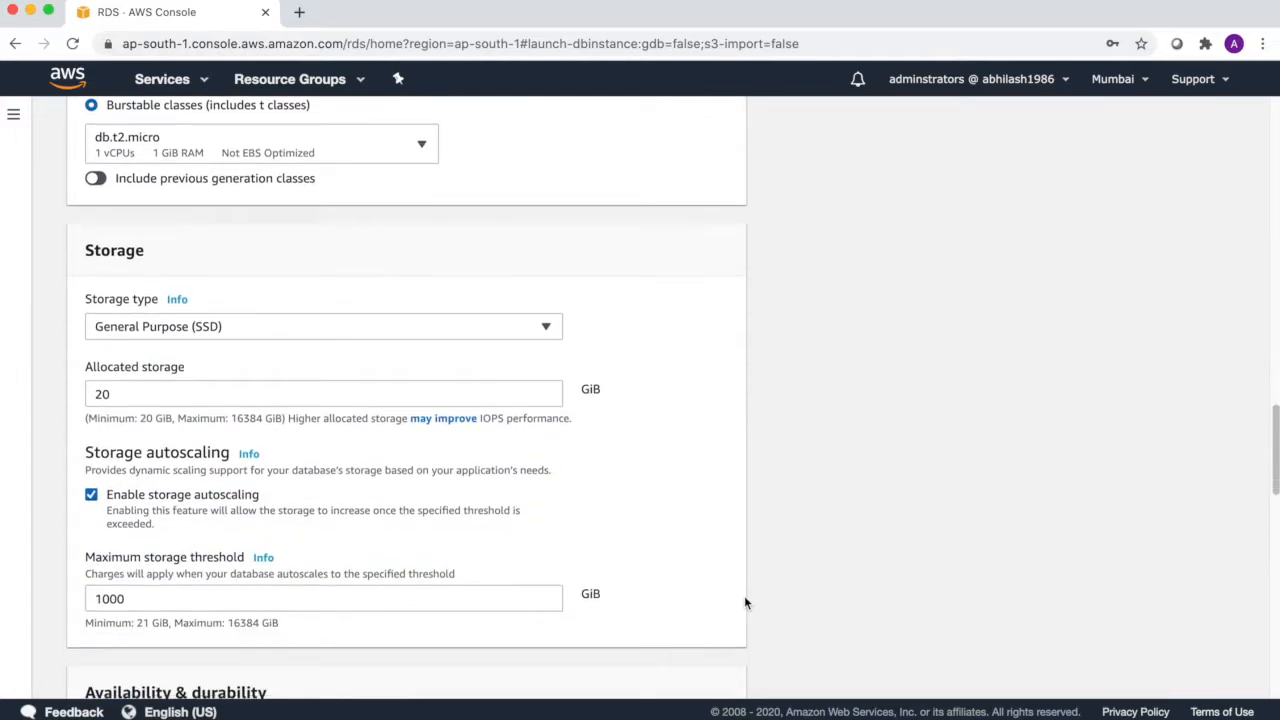
pyautogui.scroll(-7, 744, 602)
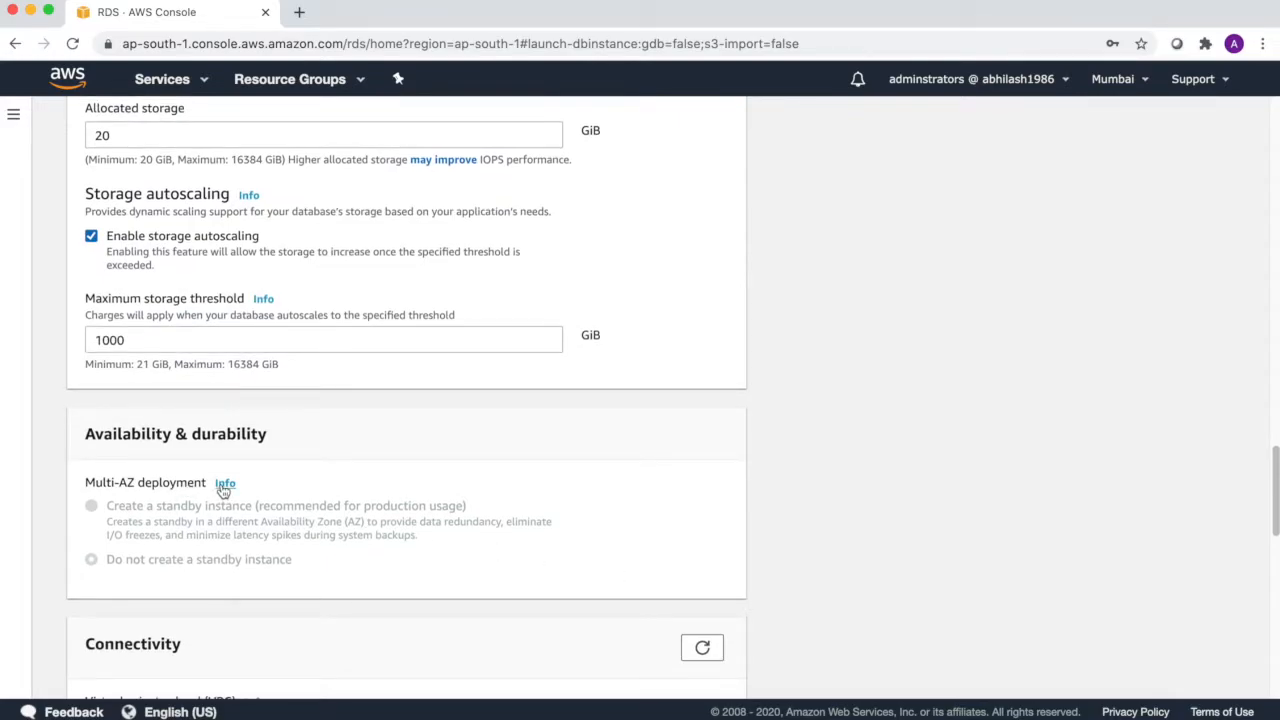
pyautogui.scroll(-5, 224, 488)
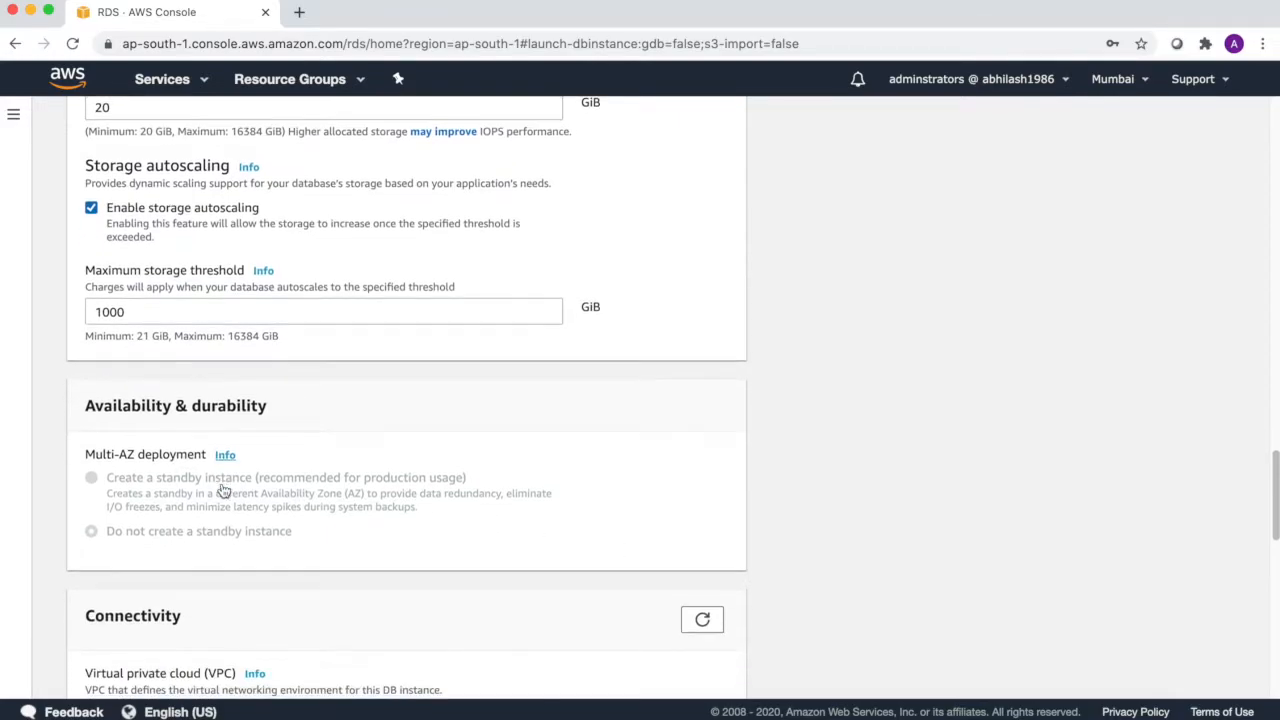
pyautogui.scroll(-6, 224, 490)
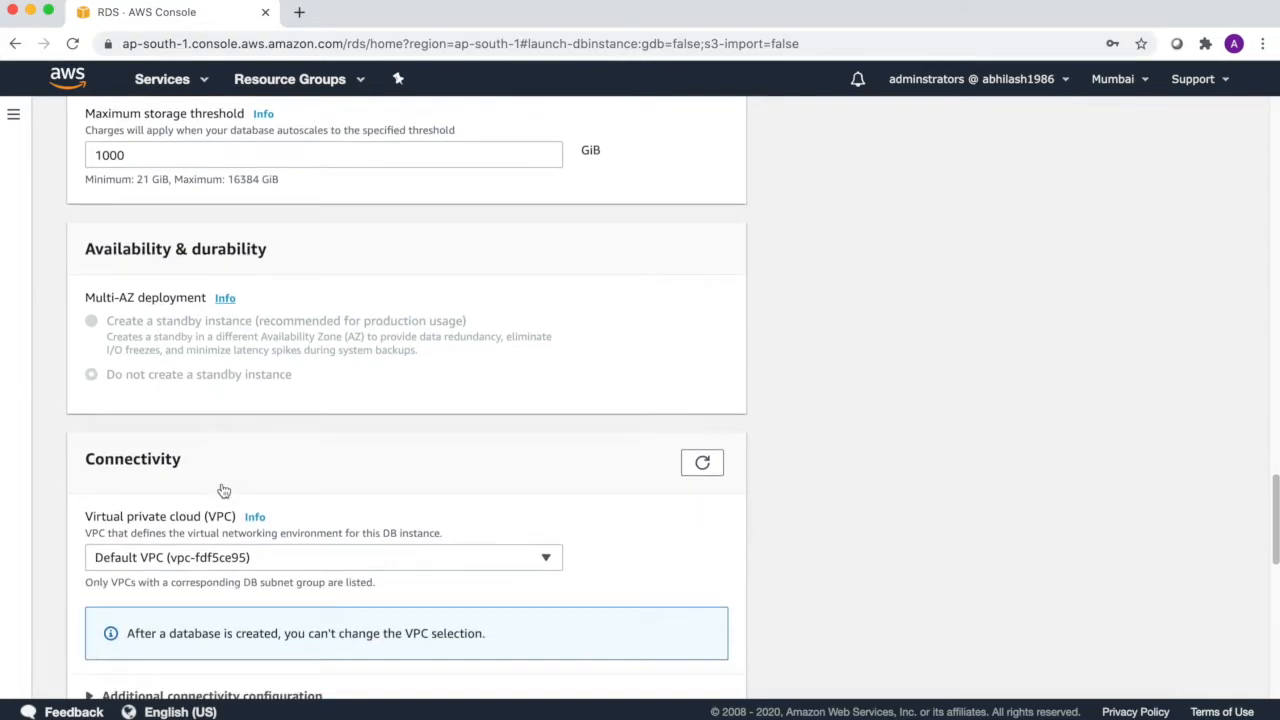
pyautogui.scroll(-2, 223, 489)
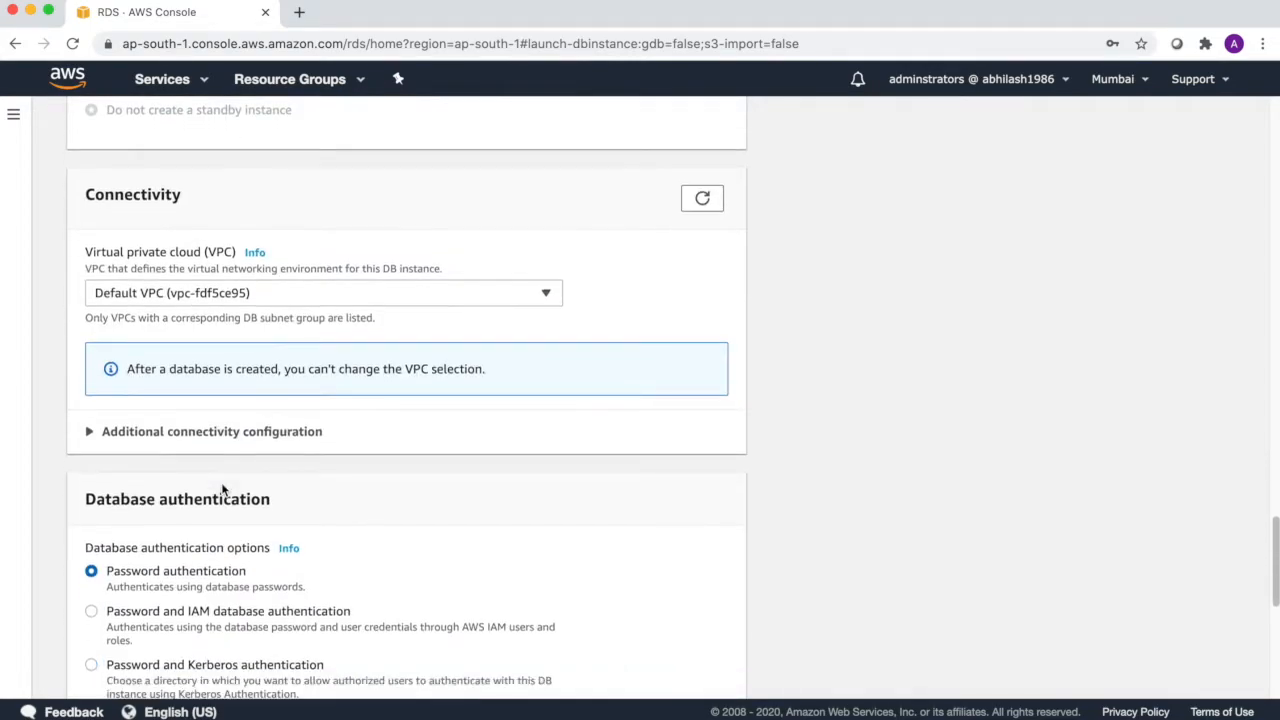
pyautogui.scroll(-9, 223, 489)
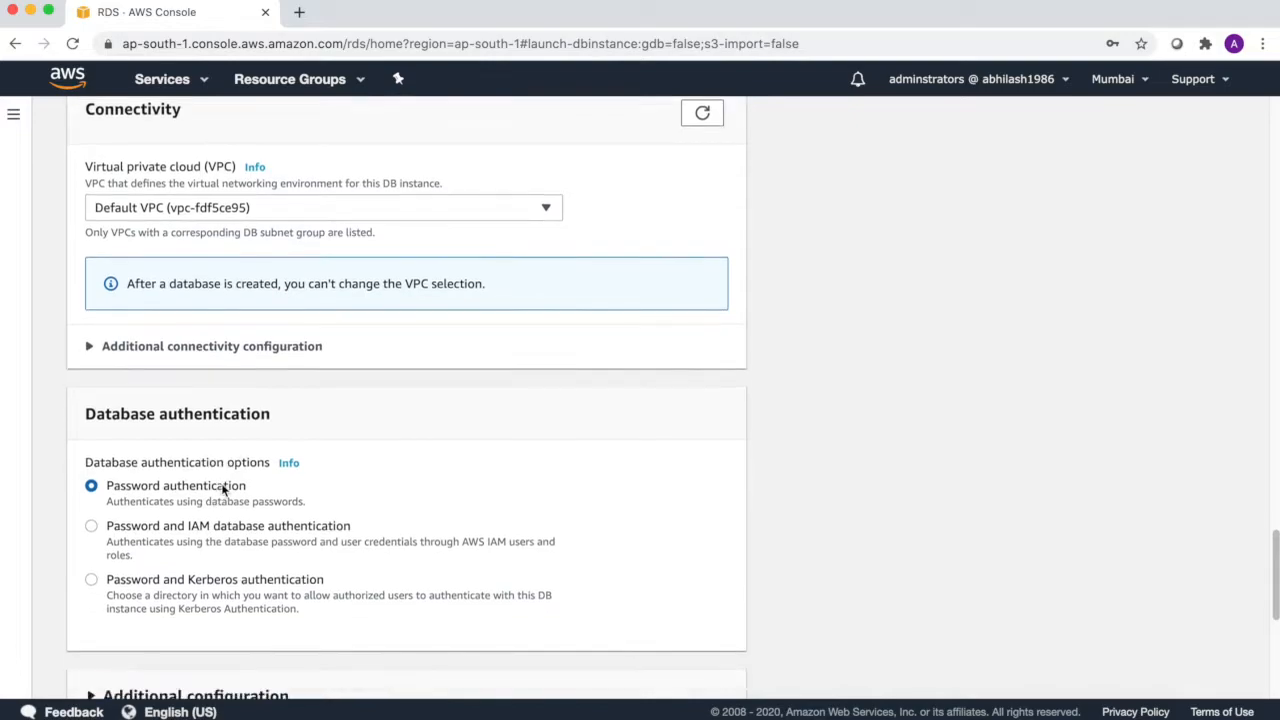
# - Review the additional configuration and estimated monthly costs sections of the database form
pyautogui.scroll(-2, 223, 490)
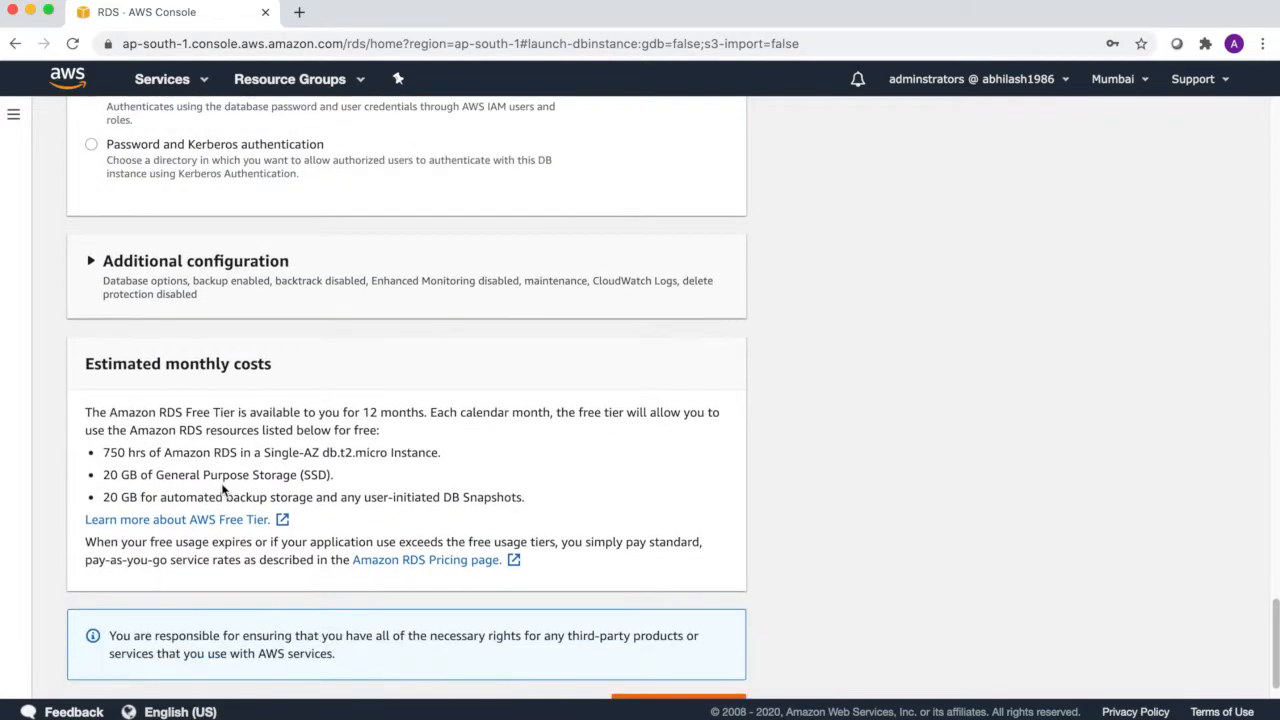
pyautogui.scroll(-1, 223, 489)
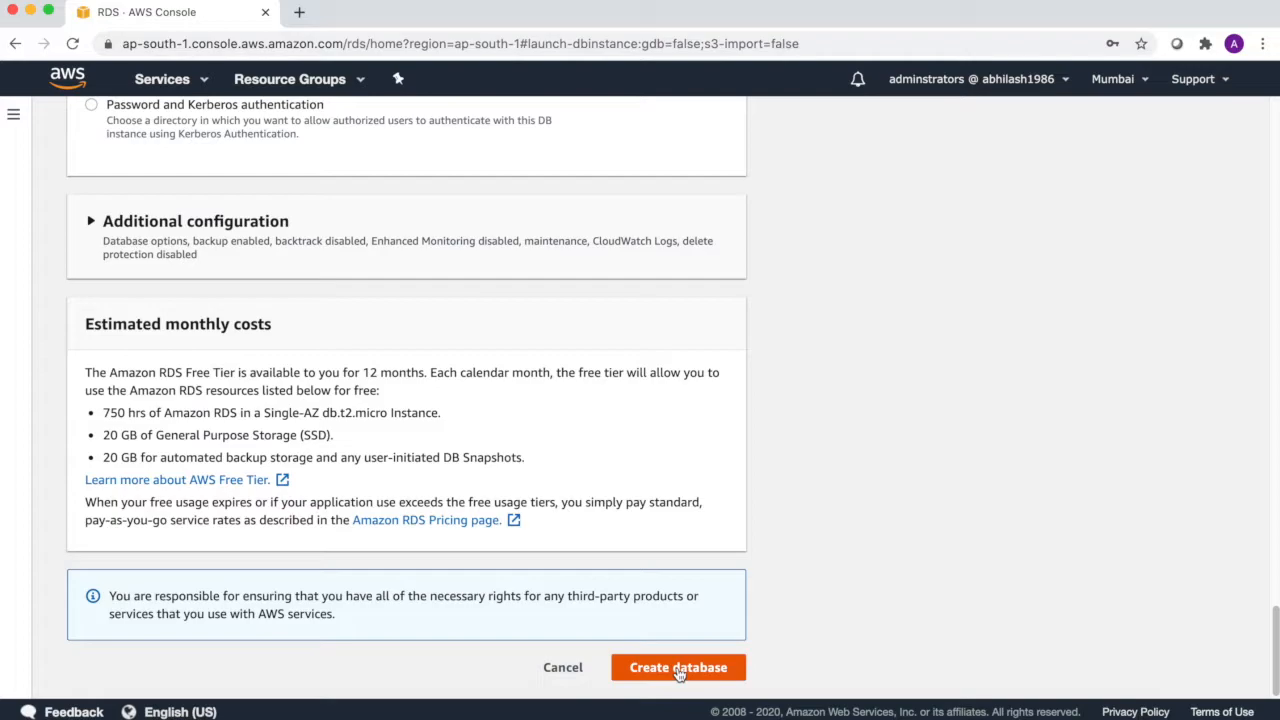
# - Switch the template to Dev/Test and review the instance size, storage and Multi-AZ deployment options it offers
pyautogui.scroll(20, 633, 470)
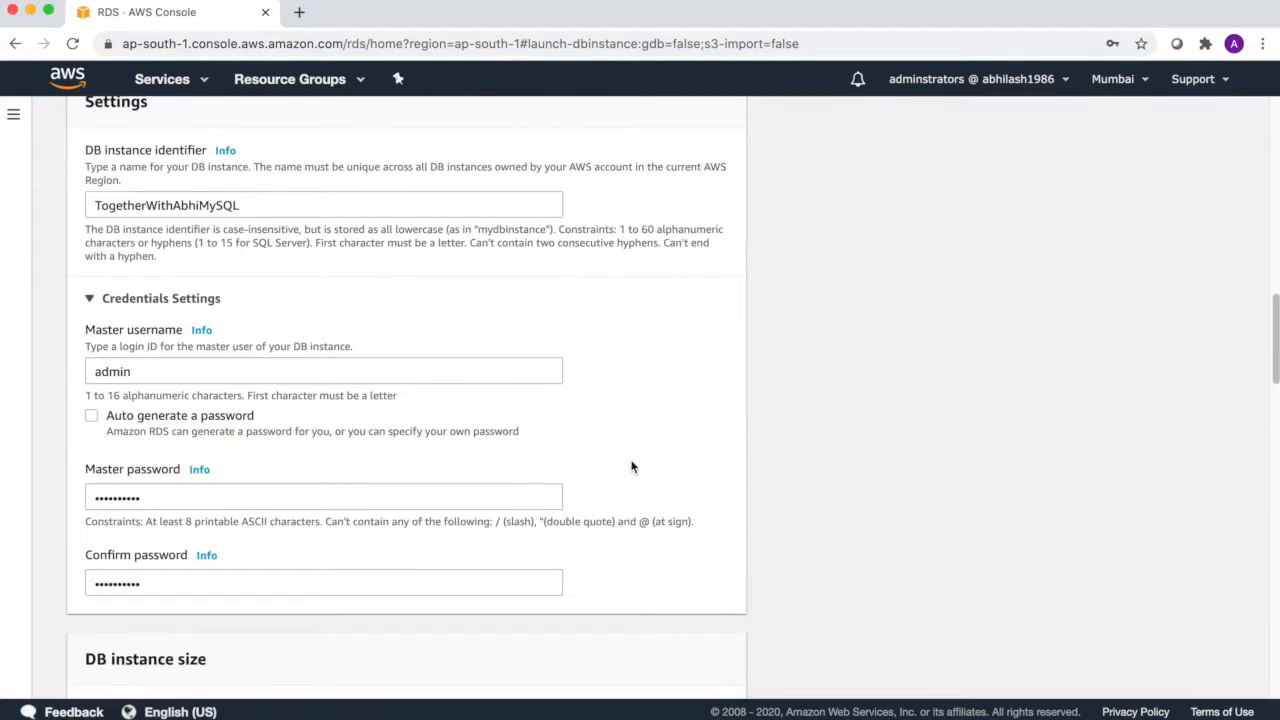
pyautogui.scroll(5, 631, 466)
pyautogui.scroll(-3, 631, 466)
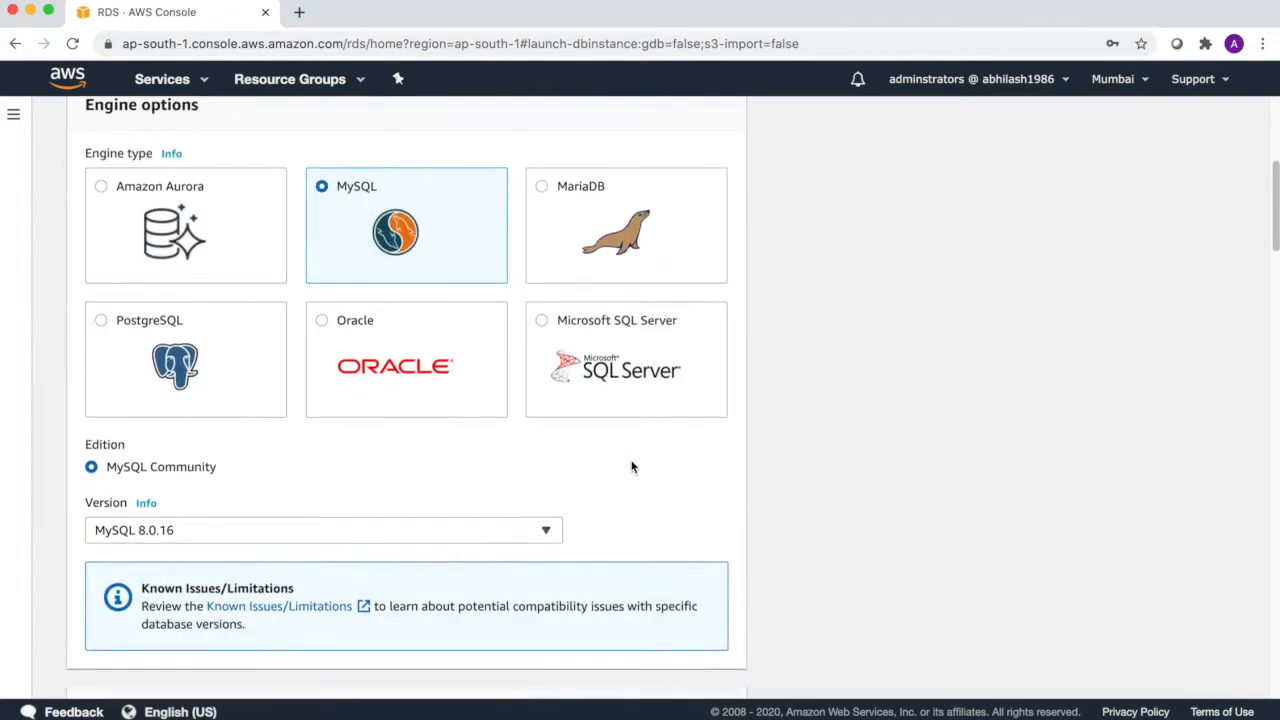
pyautogui.scroll(1, 631, 466)
pyautogui.scroll(-4, 631, 466)
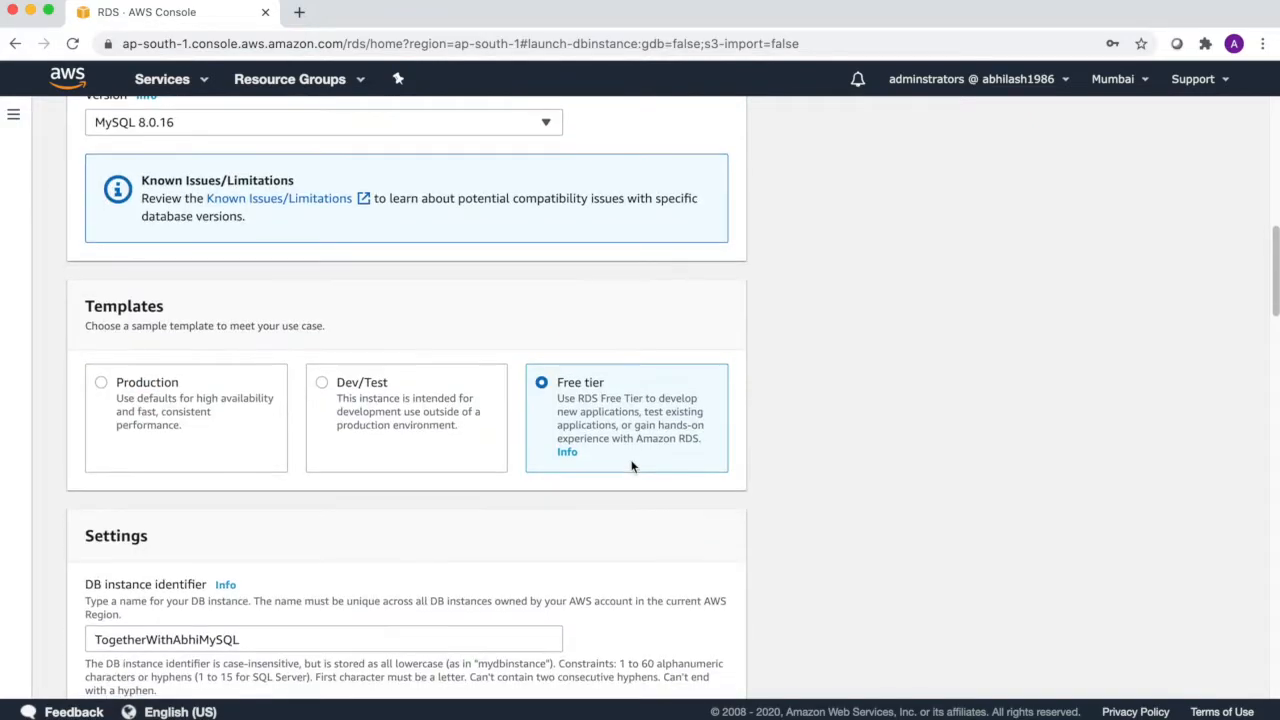
pyautogui.click(354, 385)
pyautogui.scroll(-8, 391, 446)
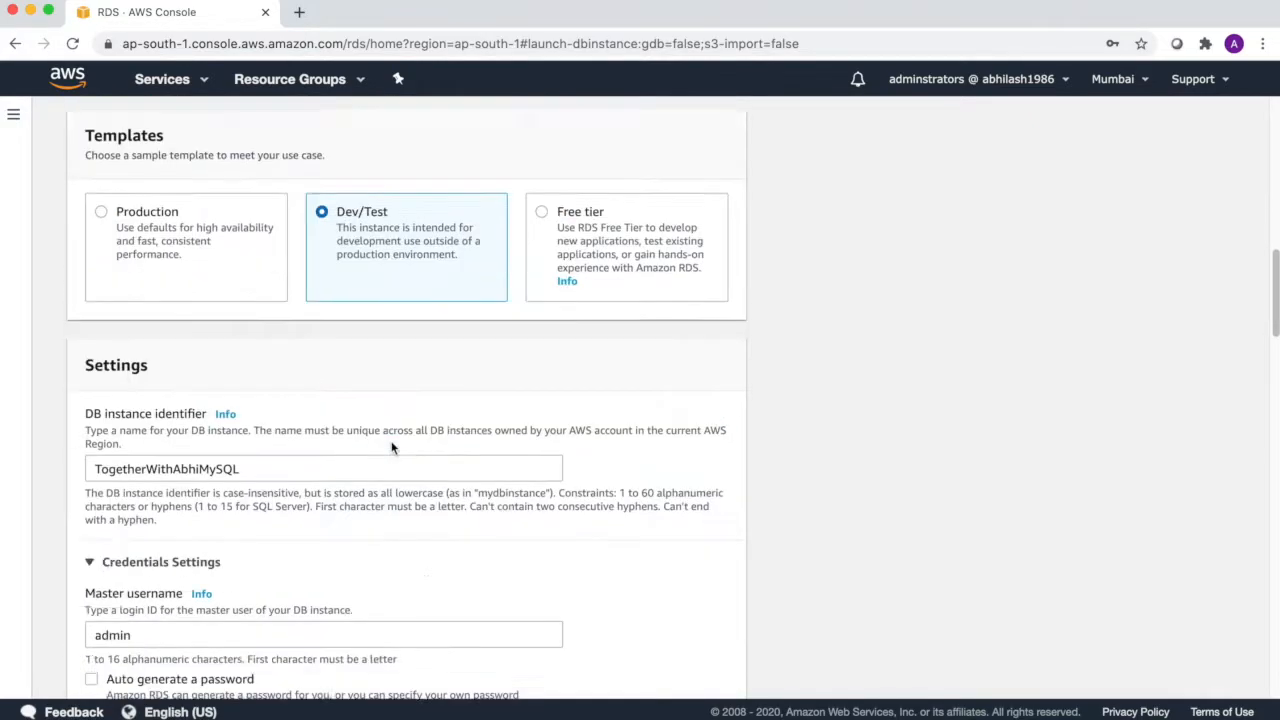
pyautogui.scroll(-3, 391, 447)
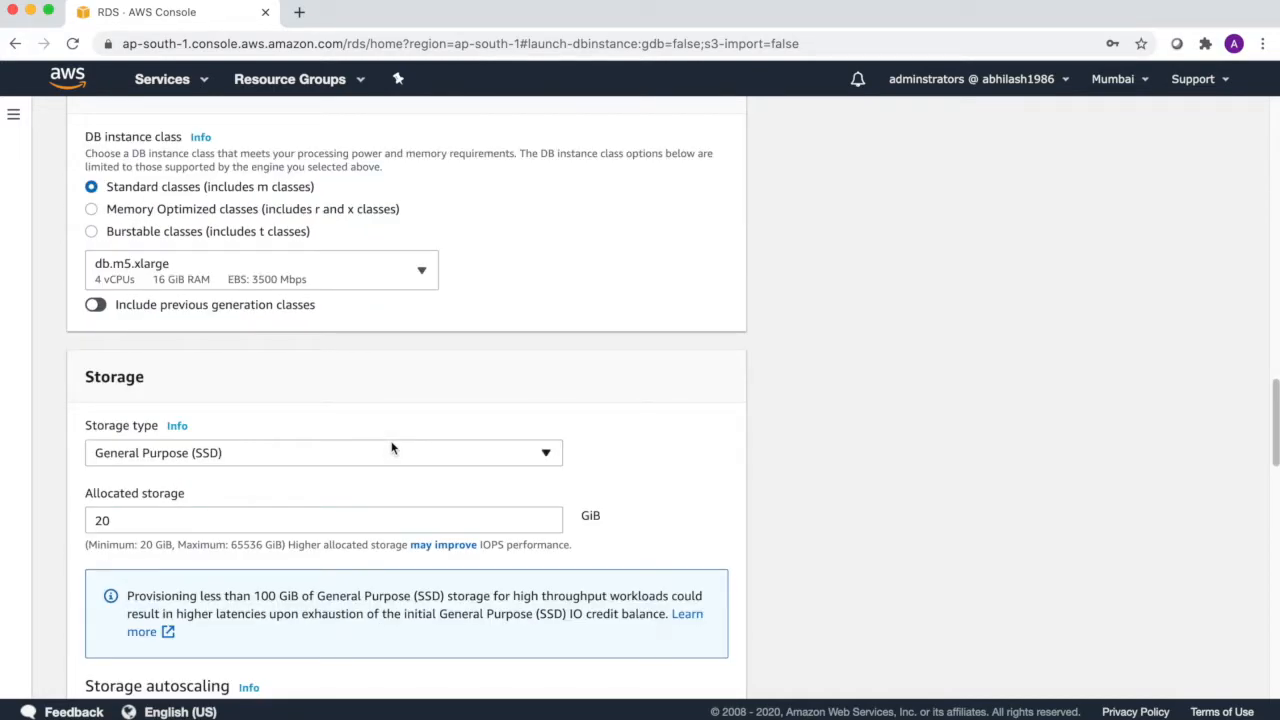
pyautogui.scroll(-2, 391, 447)
pyautogui.scroll(-6, 391, 447)
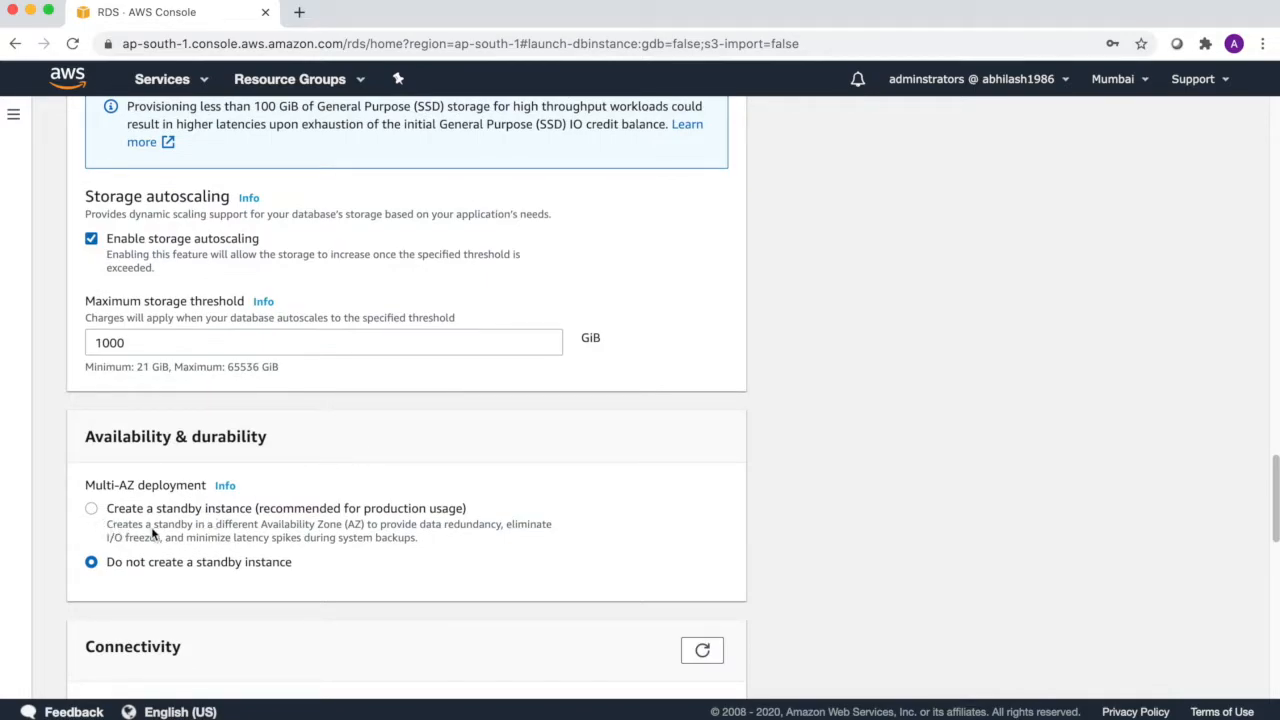
# - Try the option to create a standby instance for Multi-AZ deployment, and switch back to not creating one
pyautogui.moveTo(168, 530); pyautogui.dragTo(487, 541)
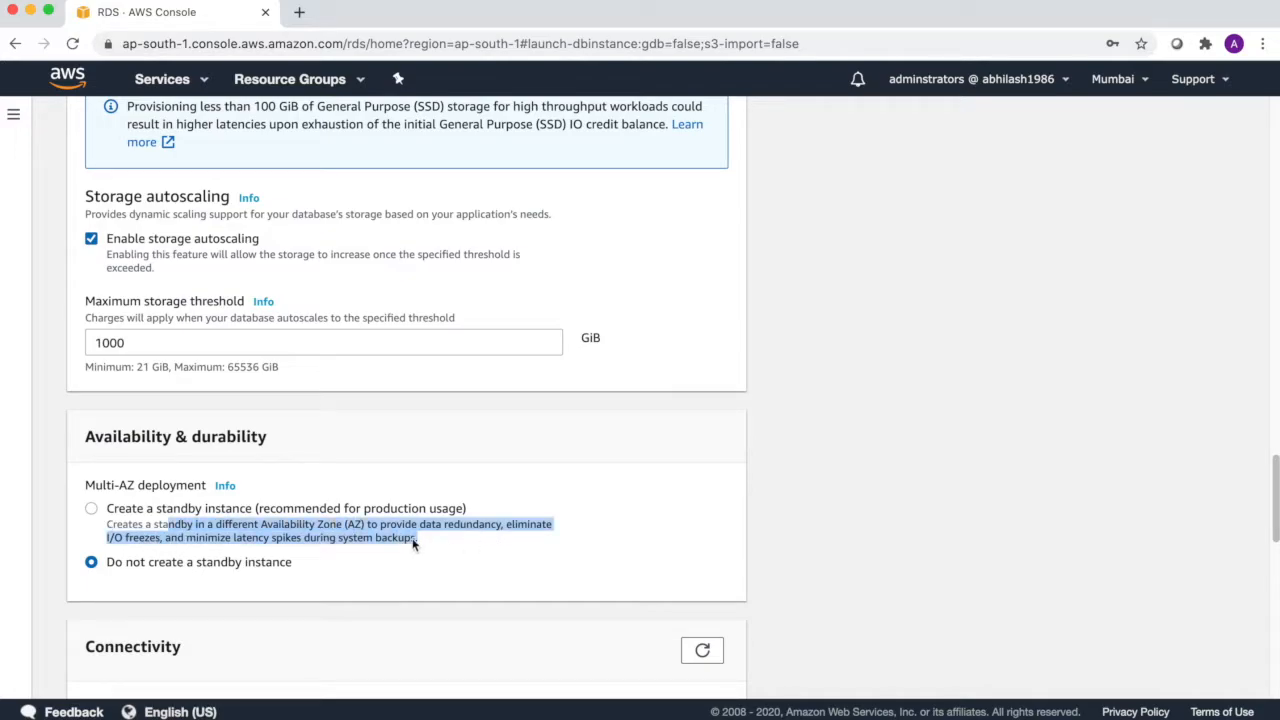
pyautogui.click(92, 509)
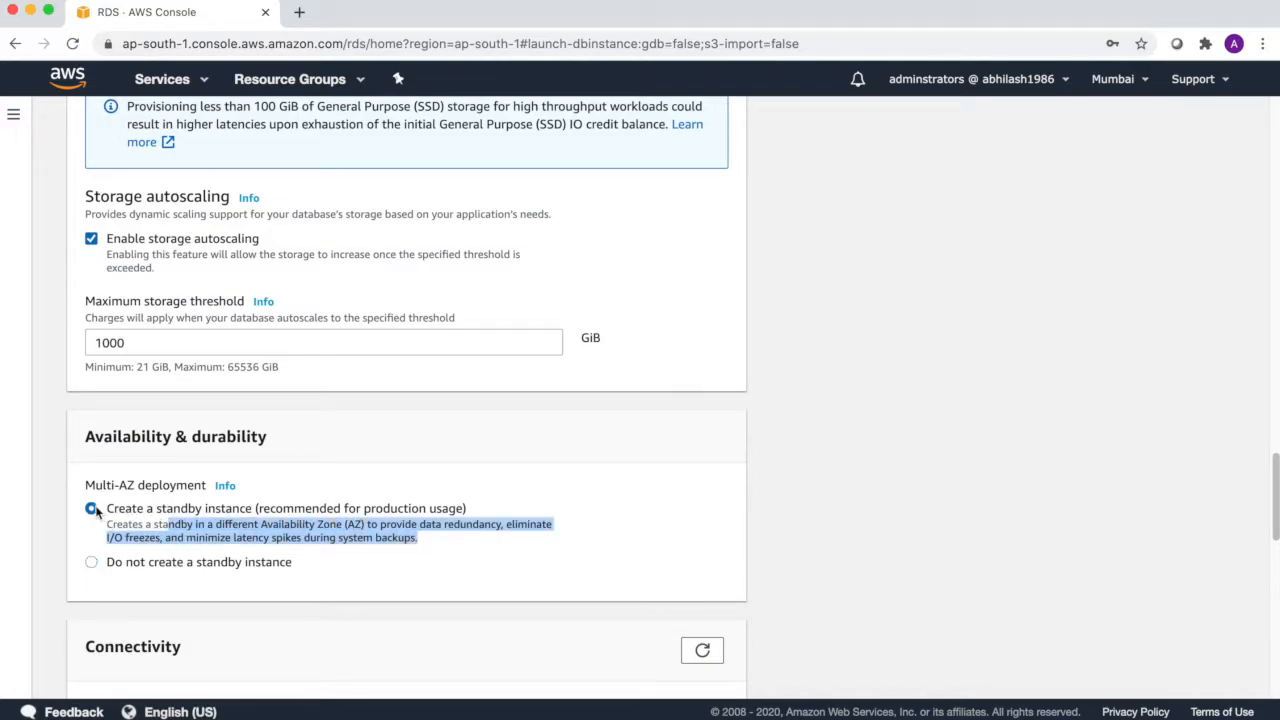
pyautogui.click(92, 563)
pyautogui.click(483, 572)
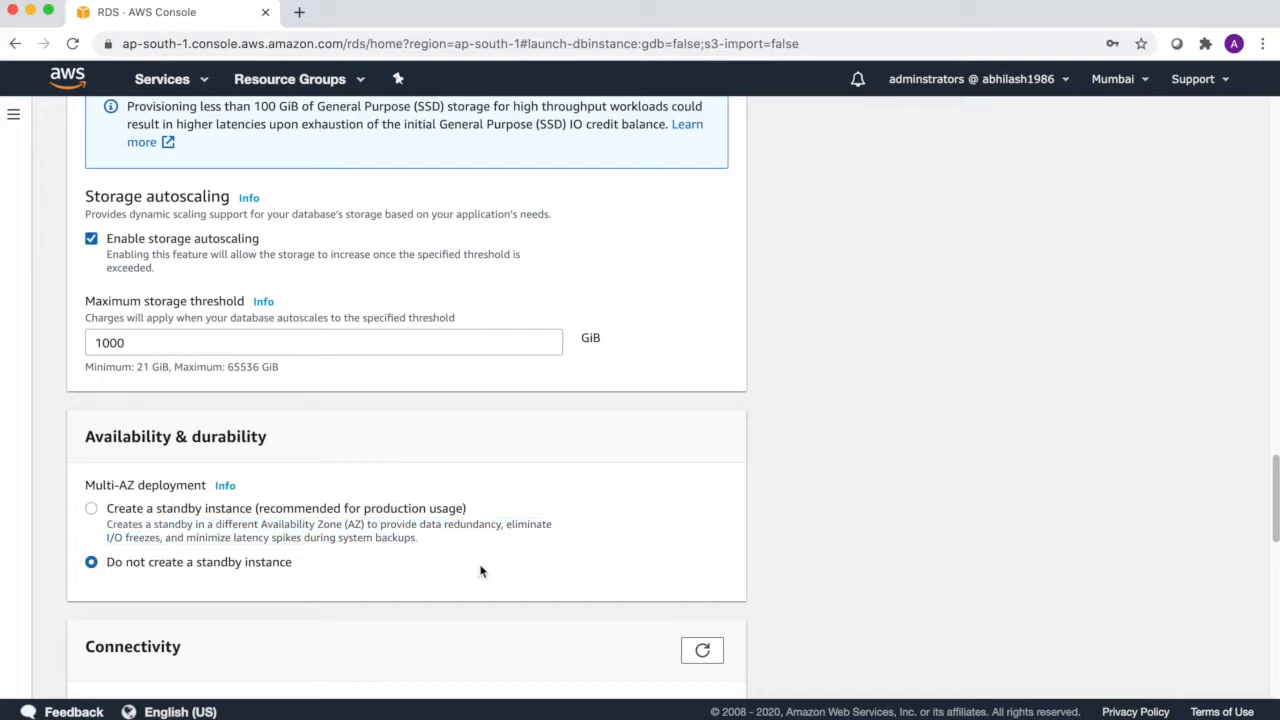
pyautogui.scroll(-1, 768, 506)
pyautogui.scroll(-2, 768, 506)
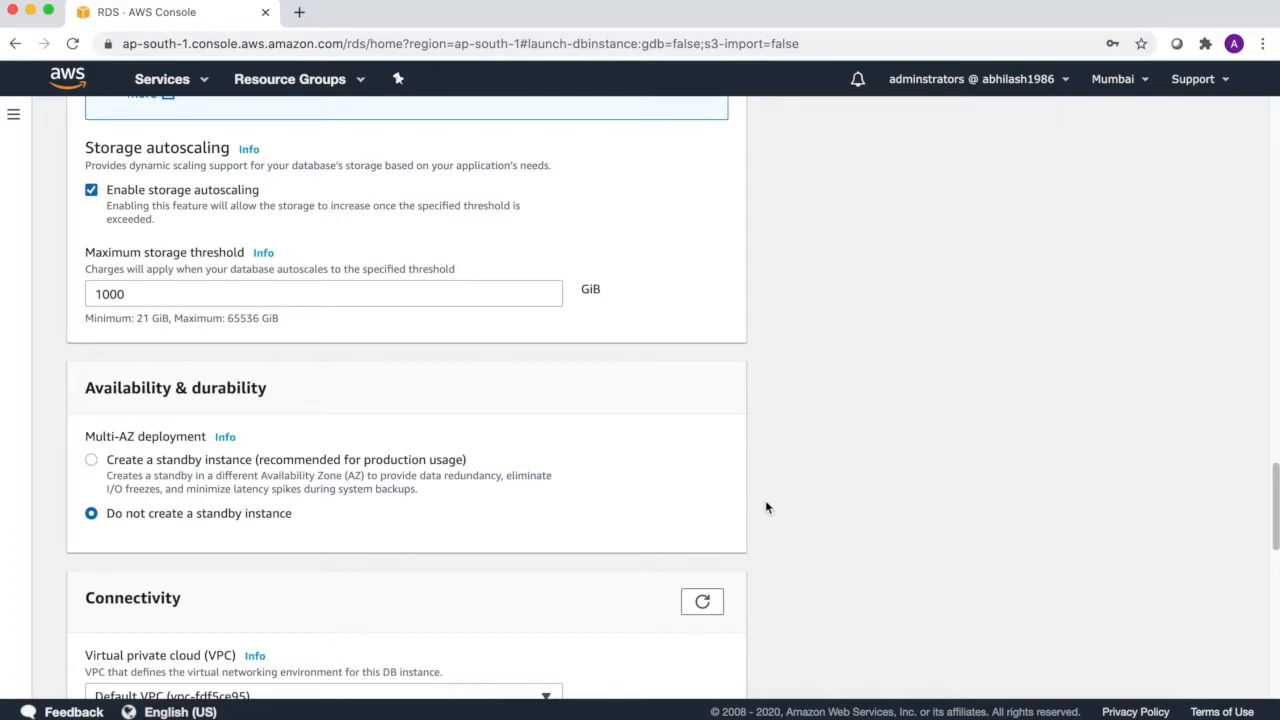
# - Set the template back to Free tier
pyautogui.scroll(3, 766, 508)
pyautogui.scroll(3, 766, 508)
pyautogui.scroll(15, 764, 509)
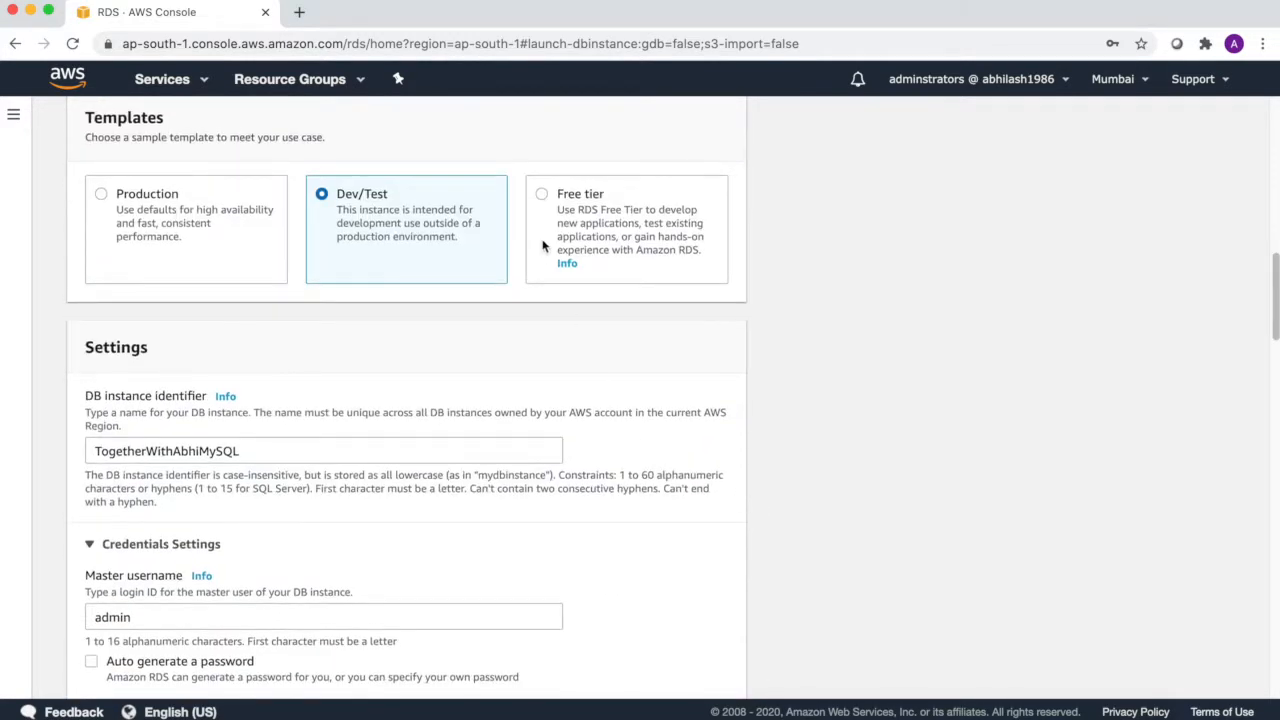
pyautogui.click(543, 196)
# - Create the database with the configured settings and decline saving its password in the browser
pyautogui.scroll(-15, 641, 337)
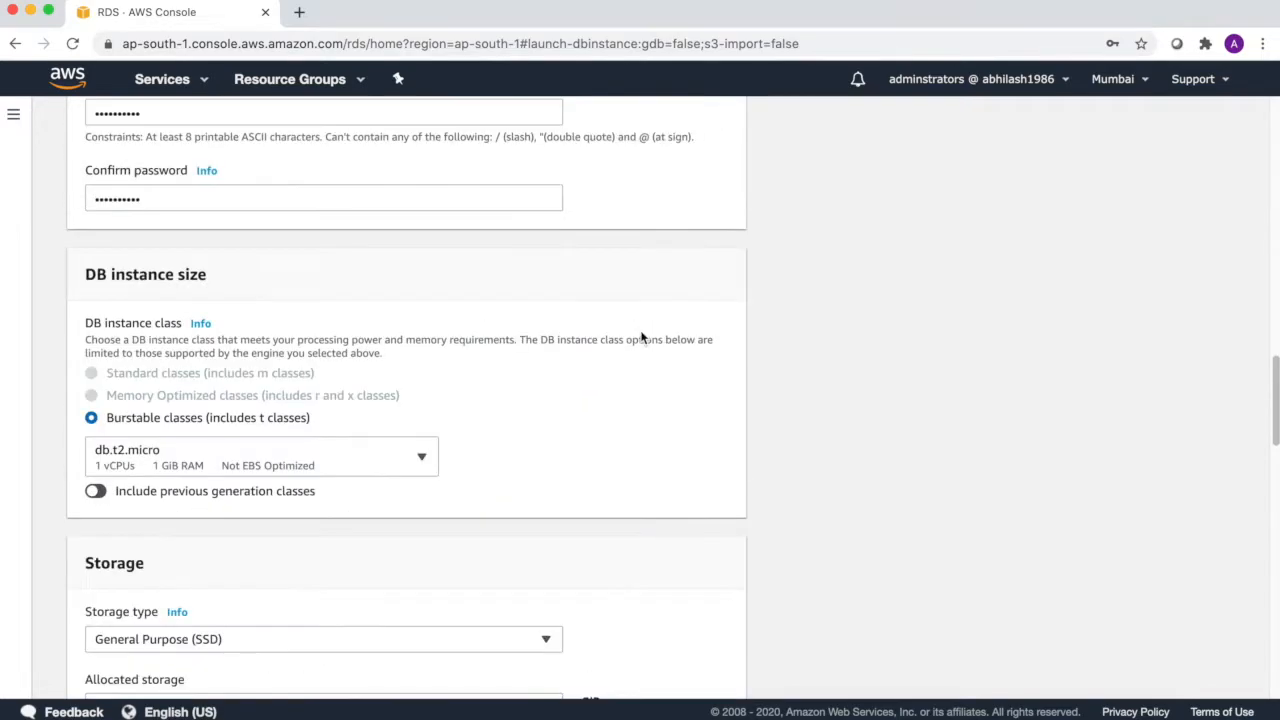
pyautogui.scroll(-10, 641, 337)
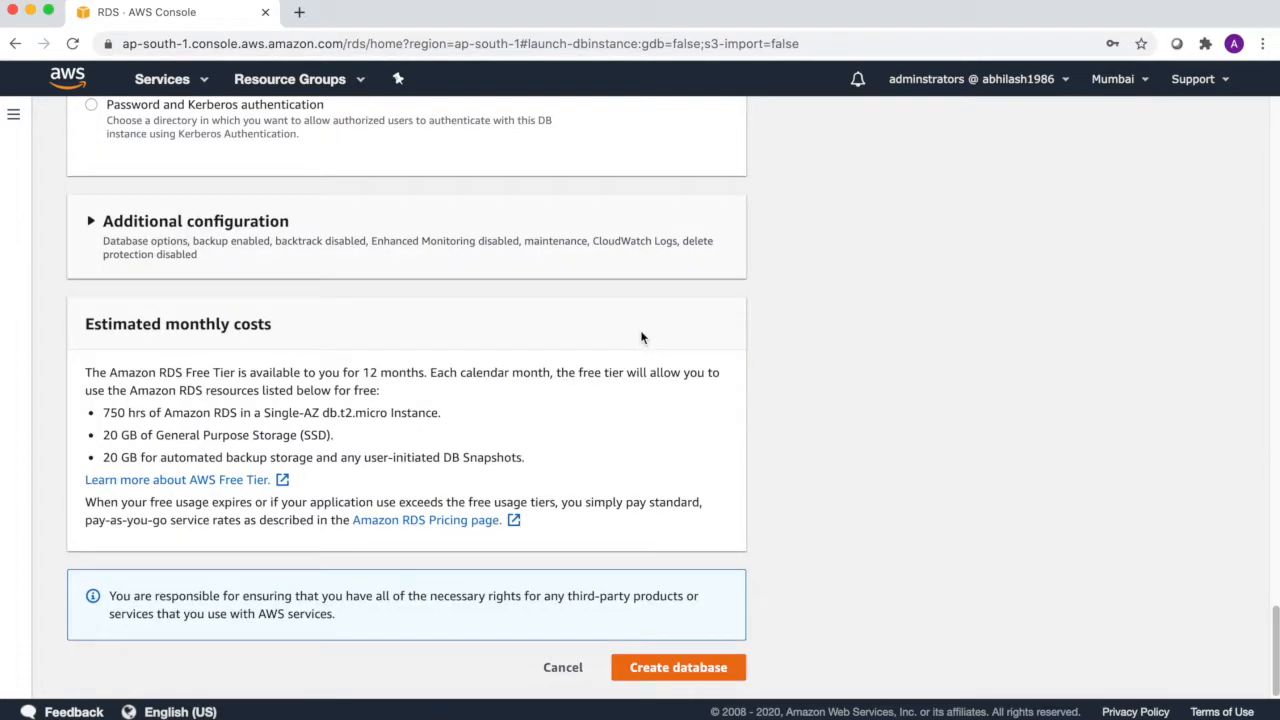
pyautogui.click(661, 662)
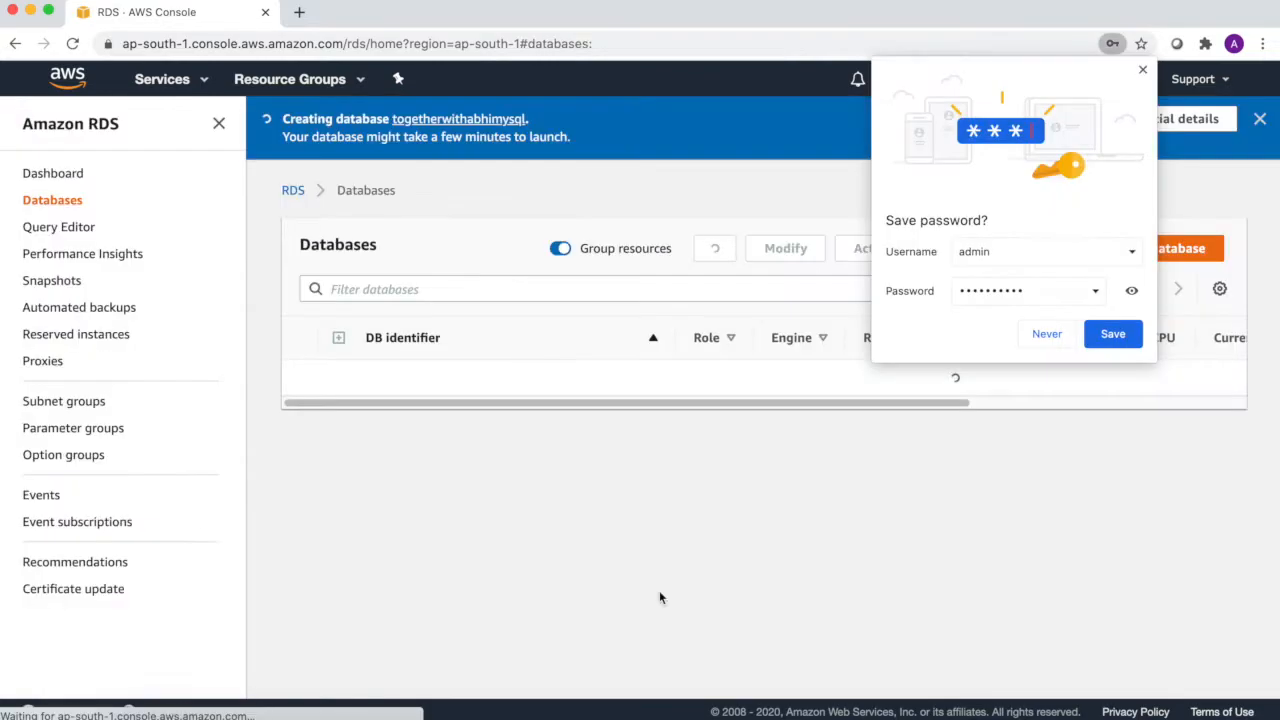
pyautogui.click(1044, 335)
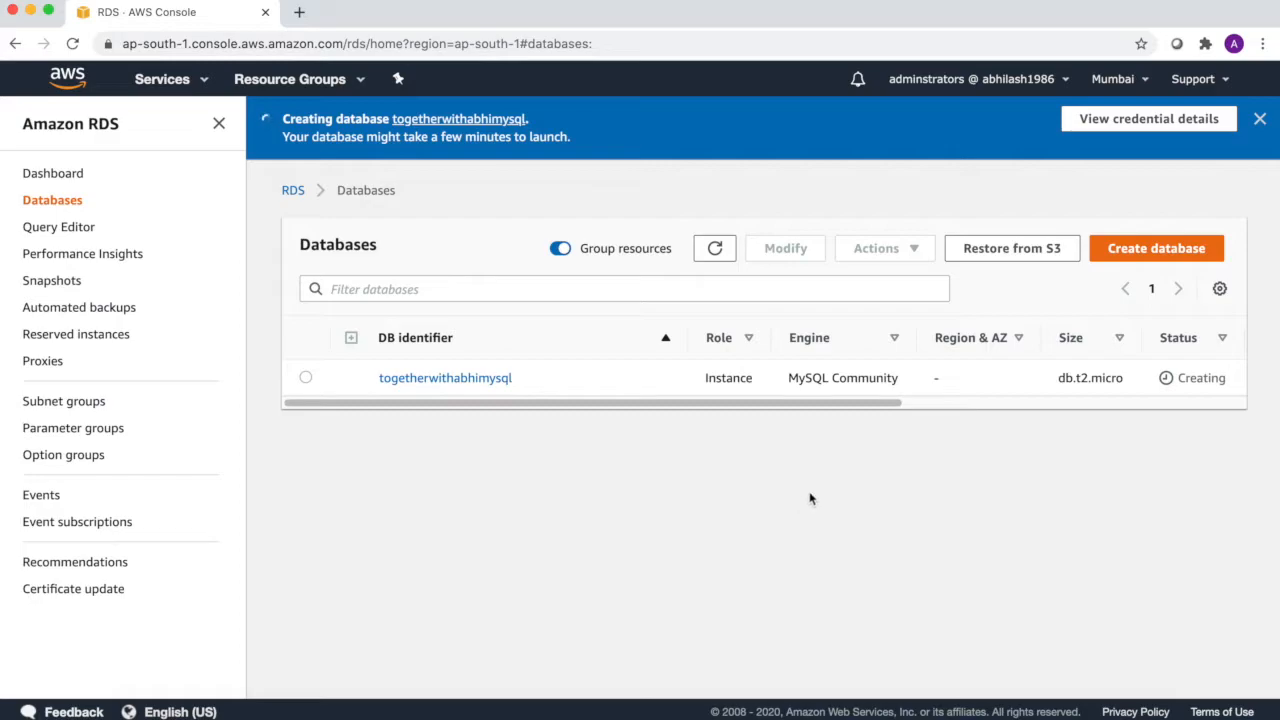
# - Examine the new database's status, engine, region, size and Multi-AZ values in the databases list
pyautogui.moveTo(1188, 378); pyautogui.dragTo(1068, 427)
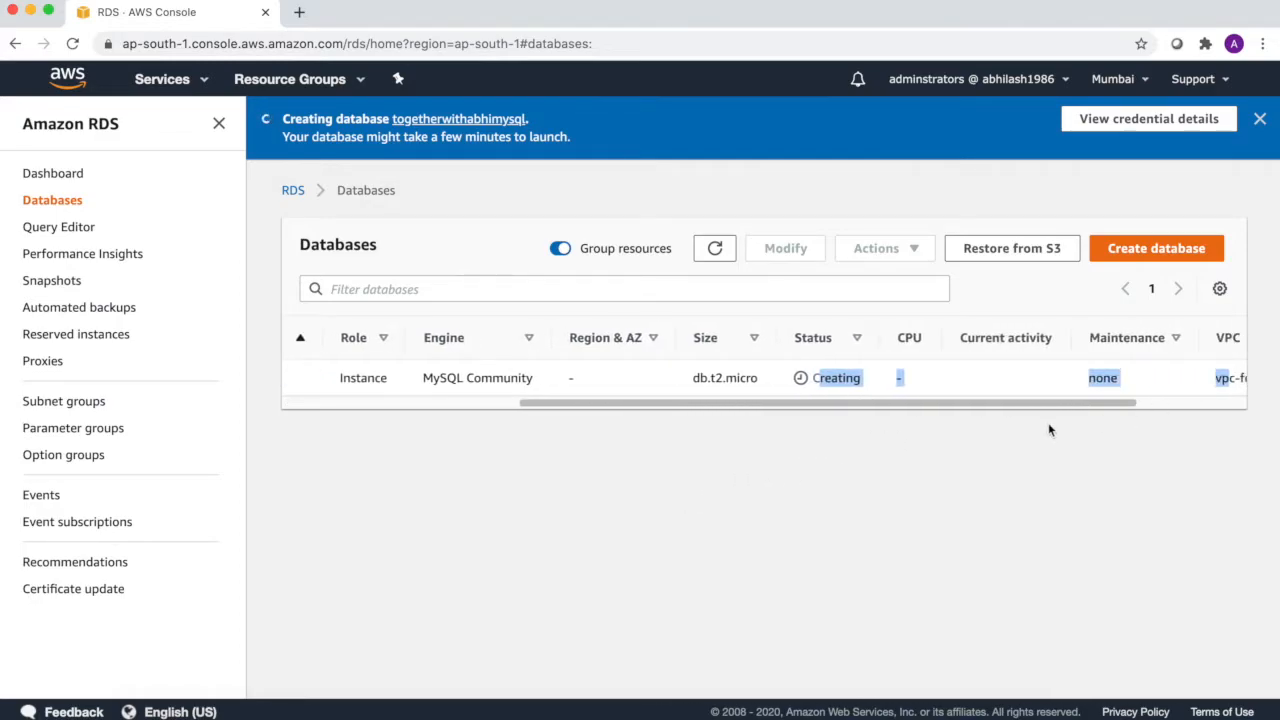
pyautogui.click(955, 430)
pyautogui.moveTo(848, 404); pyautogui.dragTo(597, 423)
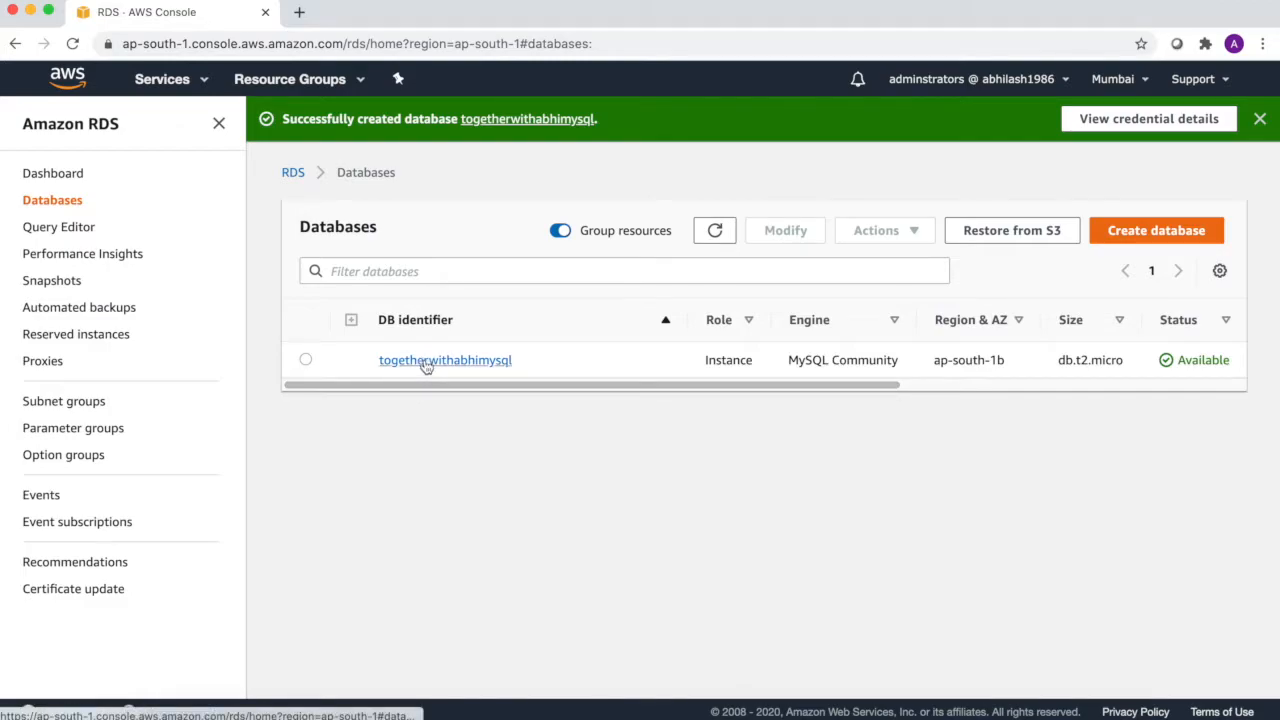
pyautogui.moveTo(477, 389); pyautogui.dragTo(573, 388)
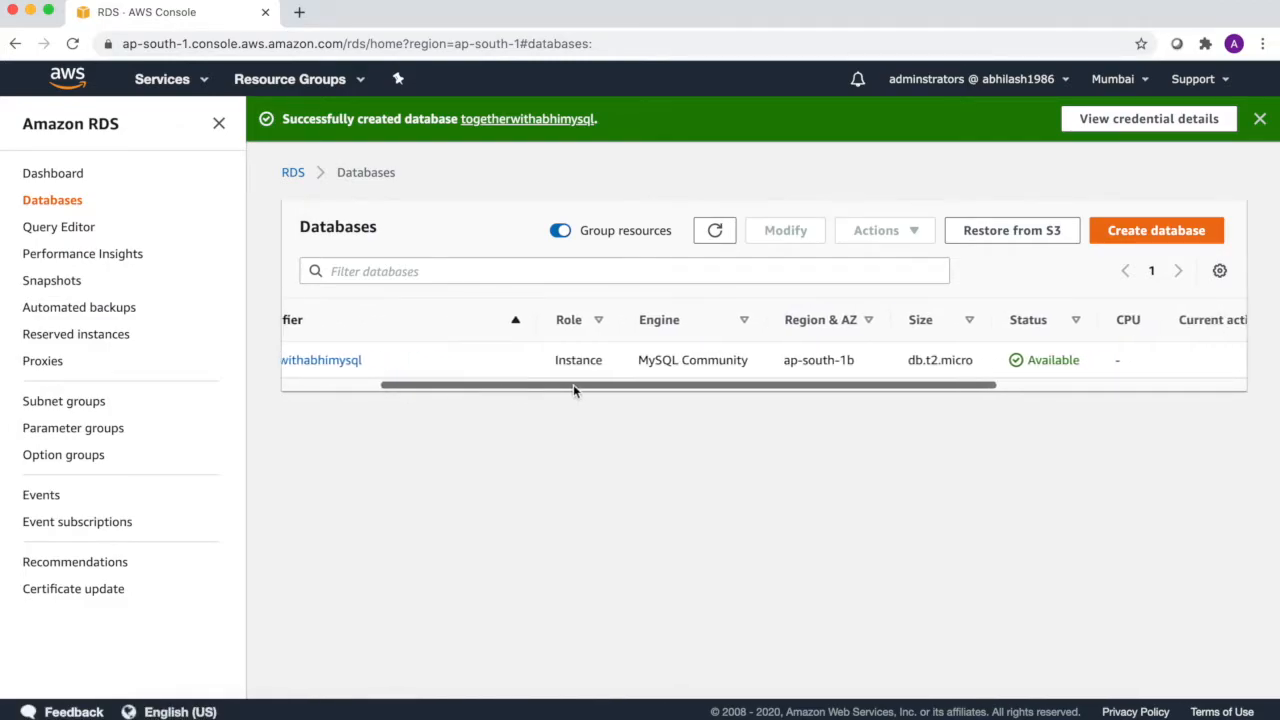
pyautogui.moveTo(638, 360); pyautogui.dragTo(834, 391)
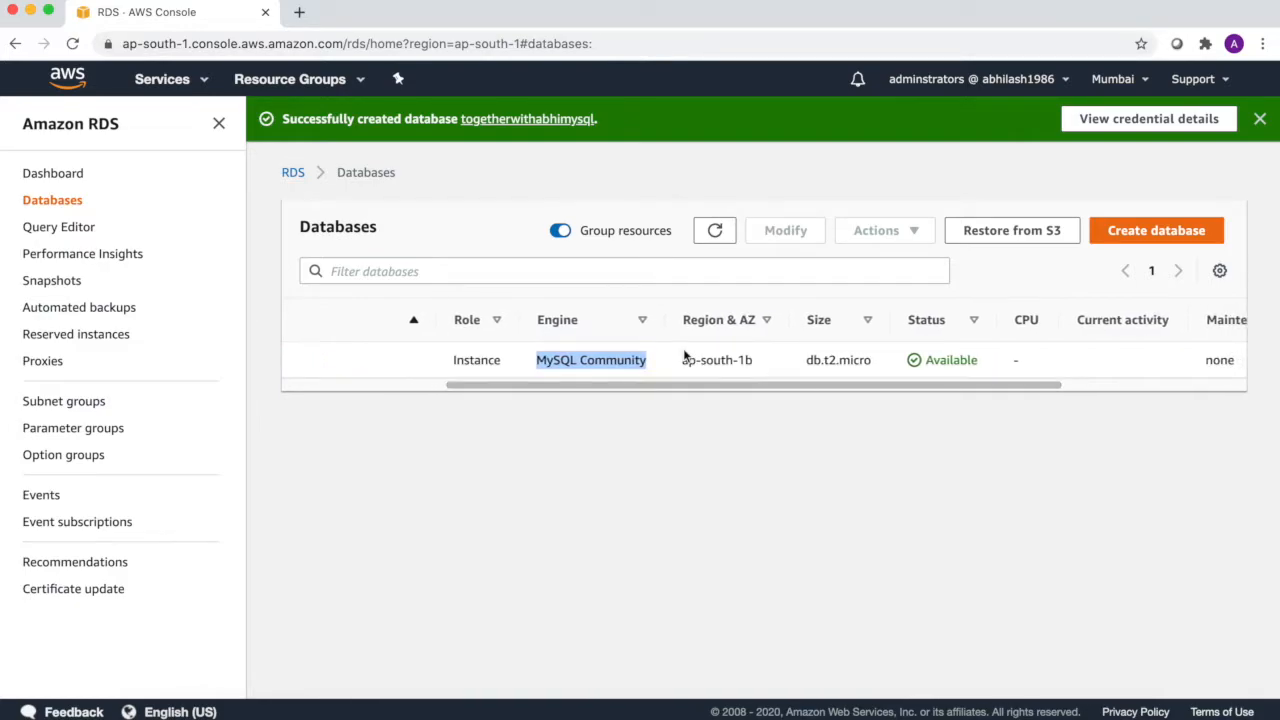
pyautogui.moveTo(680, 359); pyautogui.dragTo(757, 369)
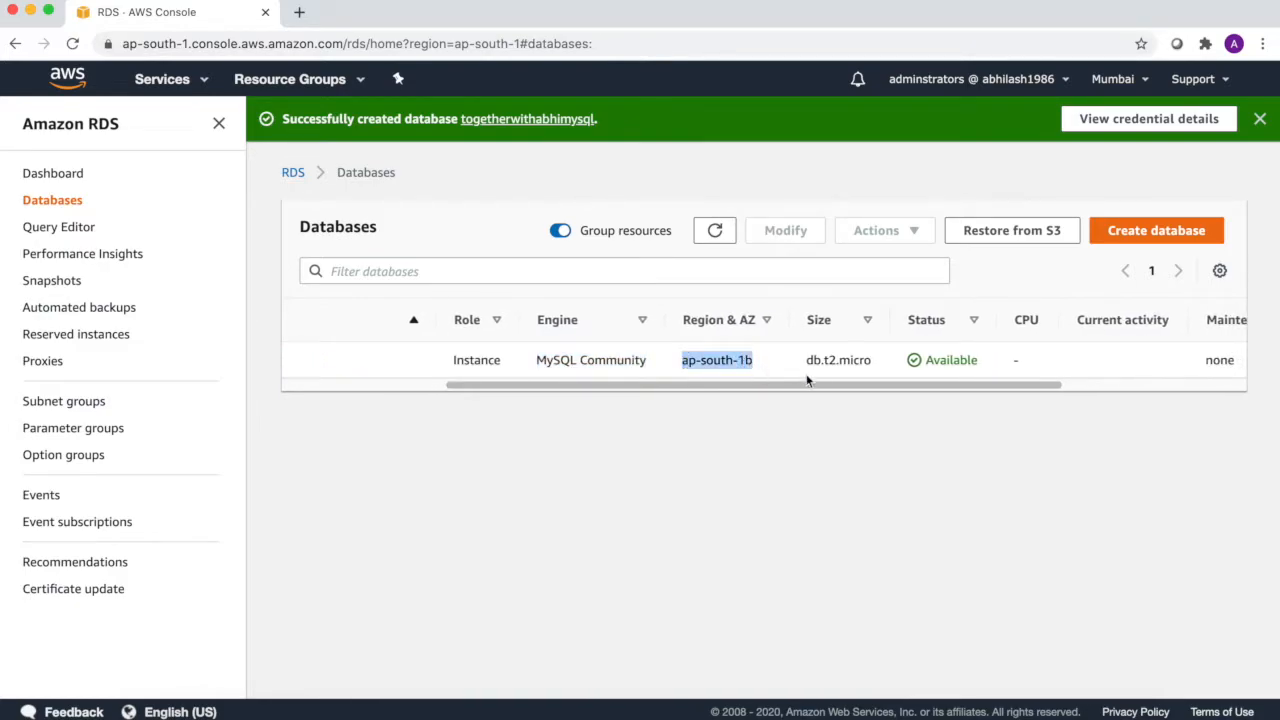
pyautogui.moveTo(912, 386); pyautogui.dragTo(987, 390)
pyautogui.moveTo(811, 358); pyautogui.dragTo(1036, 397)
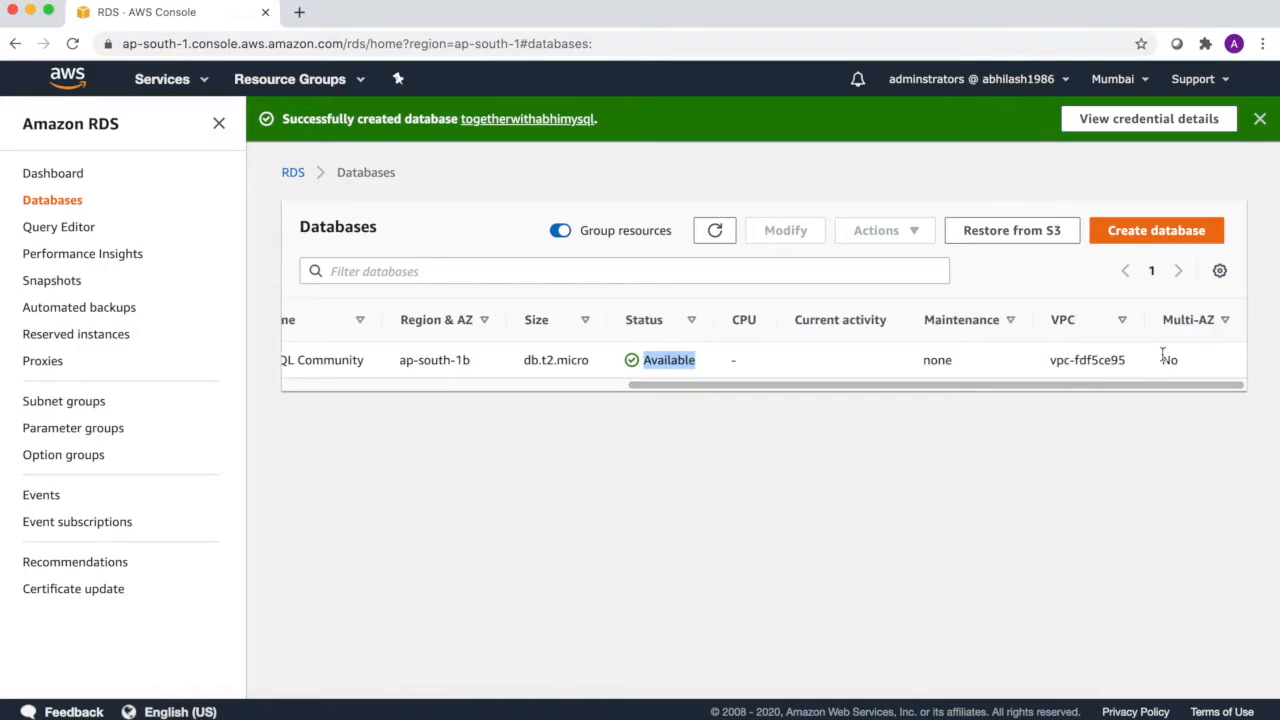
pyautogui.moveTo(1190, 365); pyautogui.dragTo(1140, 368)
pyautogui.moveTo(1053, 388); pyautogui.dragTo(666, 386)
# - Open the togetherwithabhimysql database's details and review its summary, endpoint, networking and security information
pyautogui.click(404, 362)
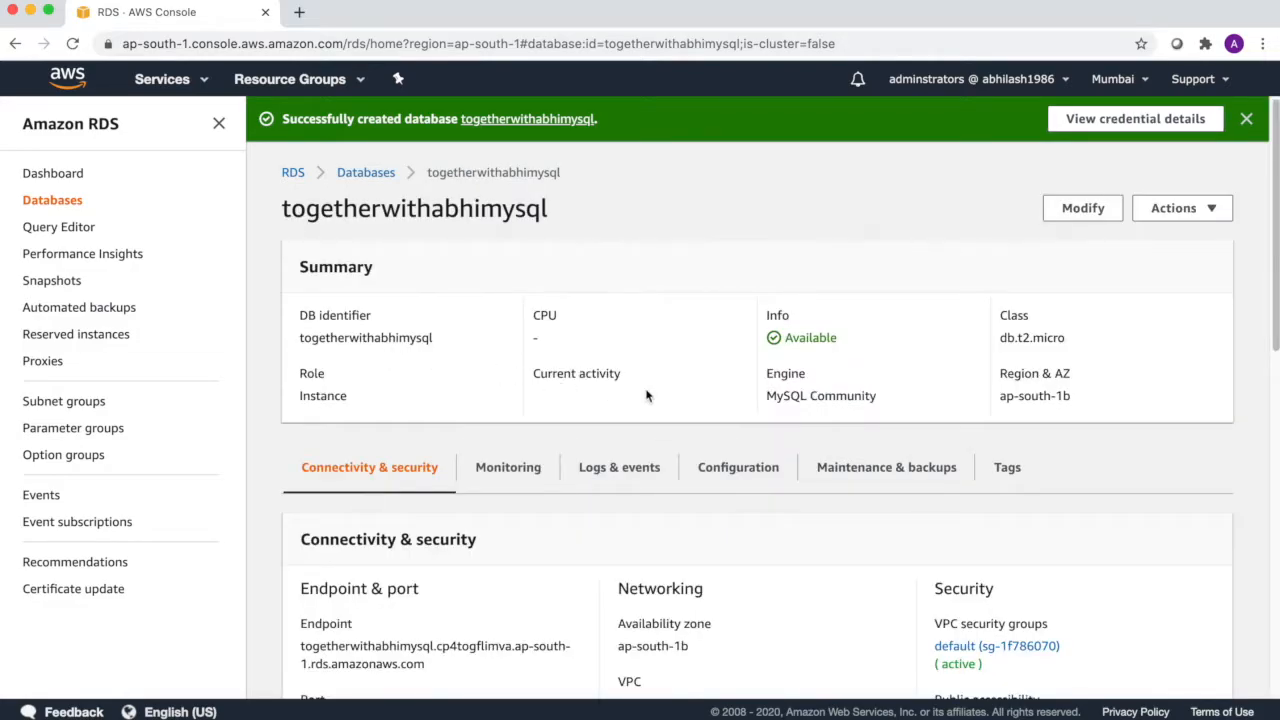
pyautogui.scroll(-3, 646, 395)
pyautogui.scroll(-1, 647, 396)
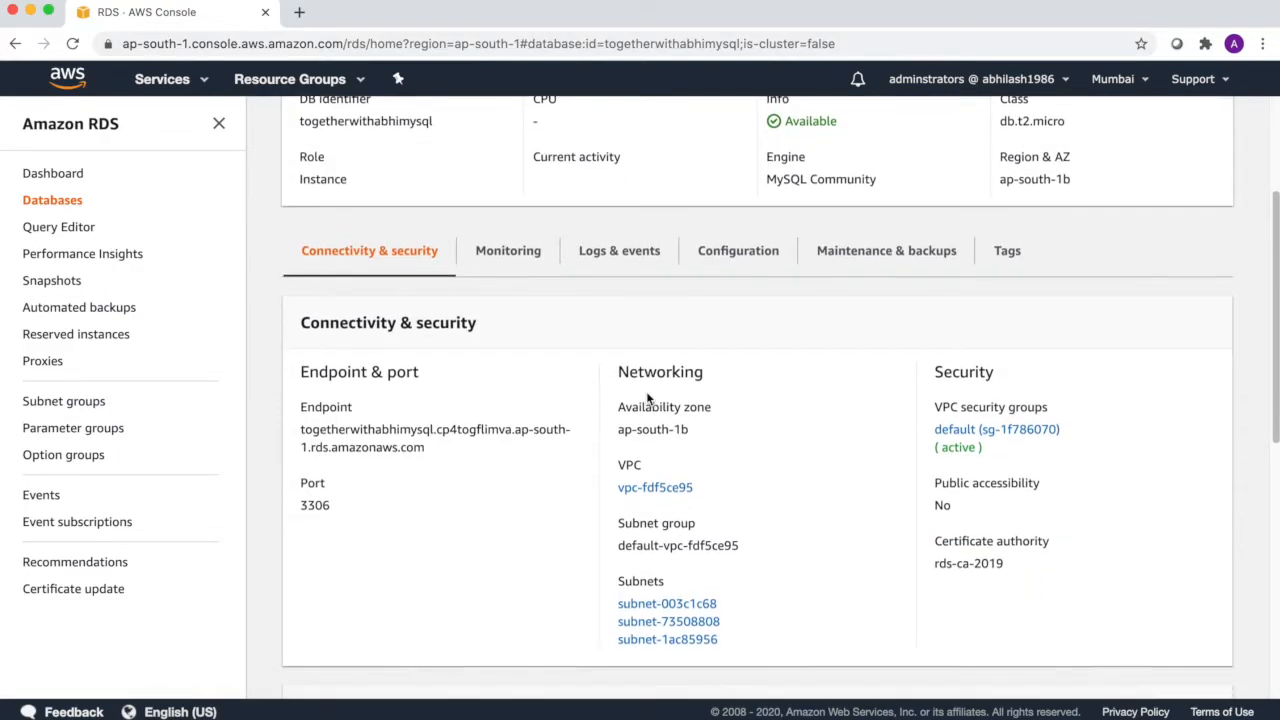
pyautogui.scroll(4, 647, 398)
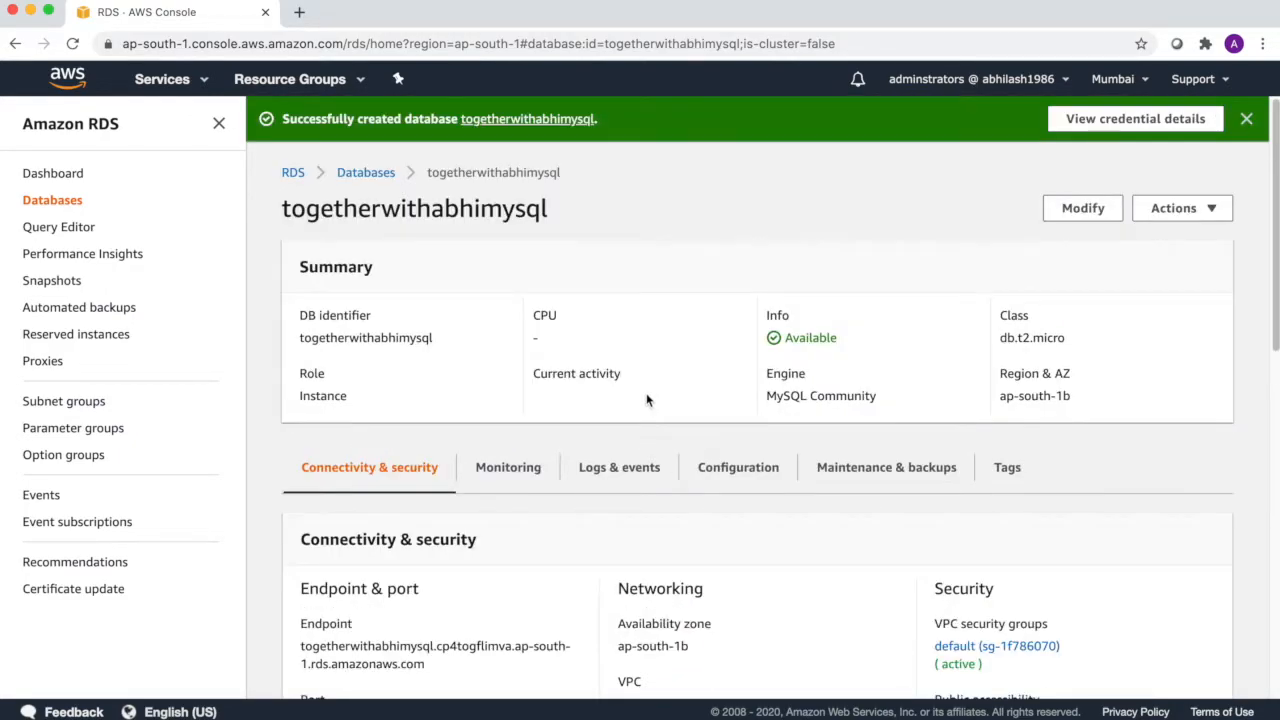
# - Try to set up a read replica of the togetherwithabhimysql database, and cancel the request
pyautogui.click(1215, 209)
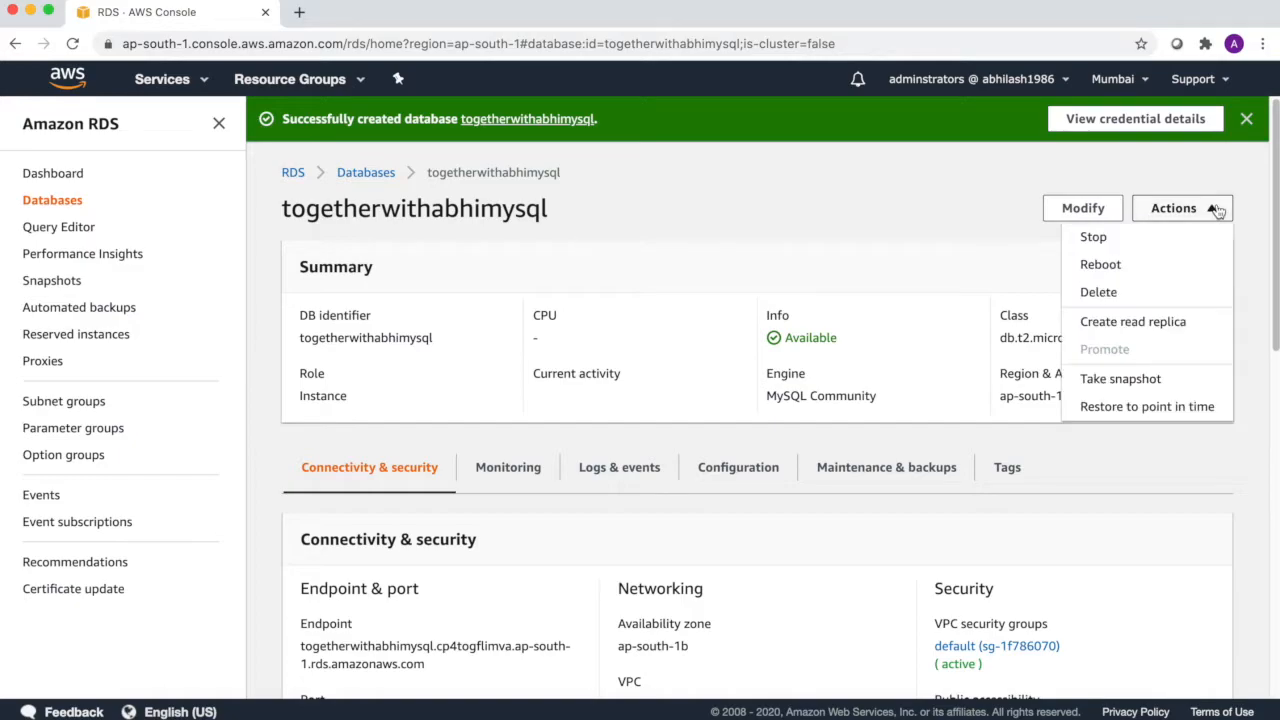
pyautogui.click(1141, 322)
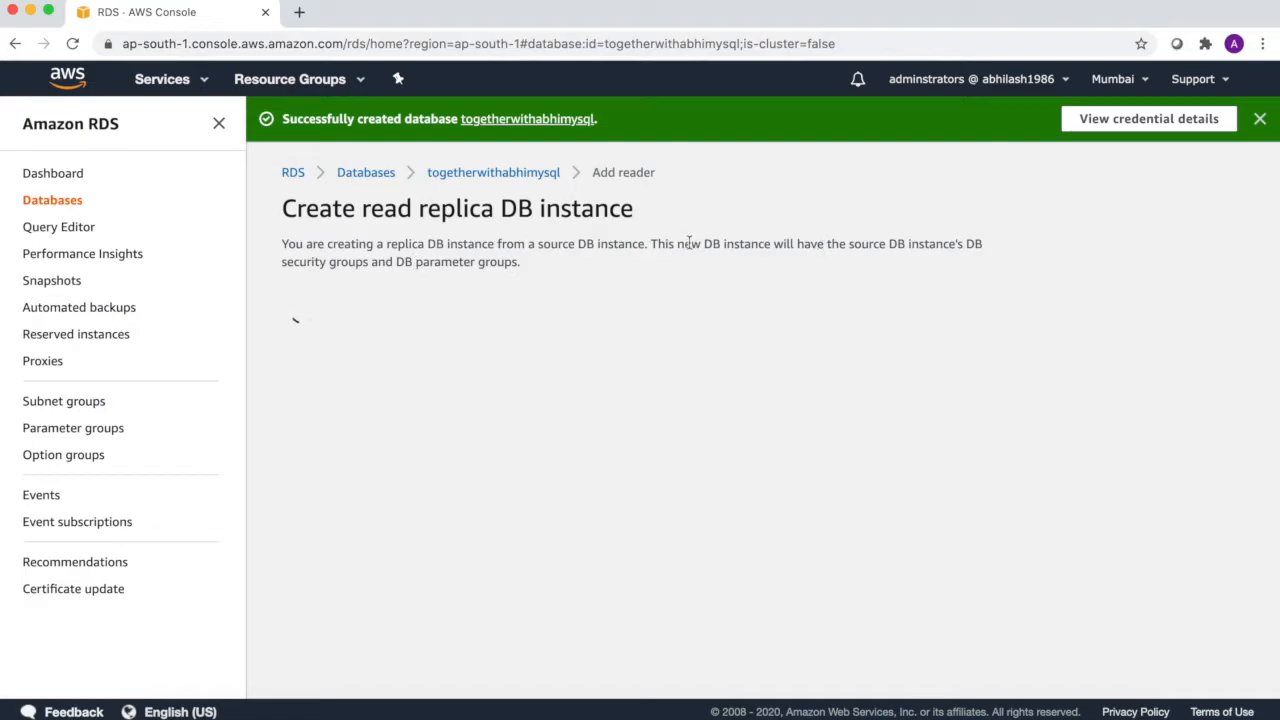
pyautogui.moveTo(677, 246); pyautogui.dragTo(947, 254)
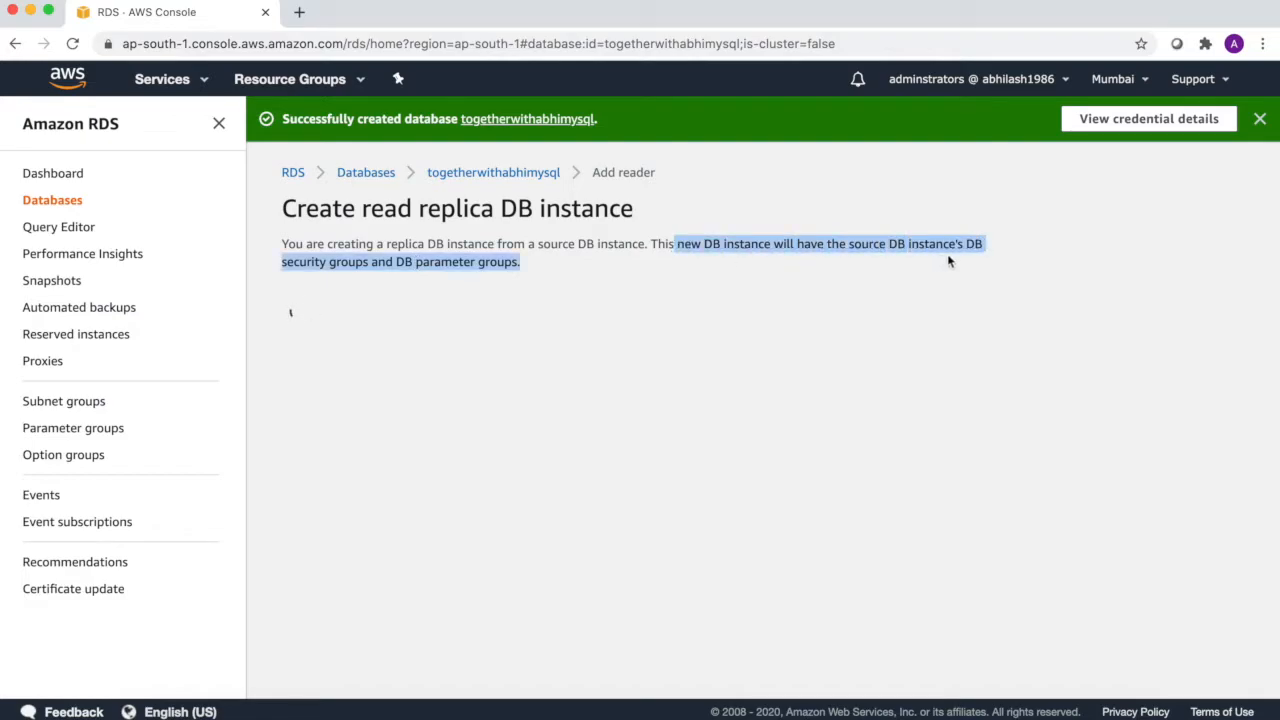
pyautogui.click(1131, 274)
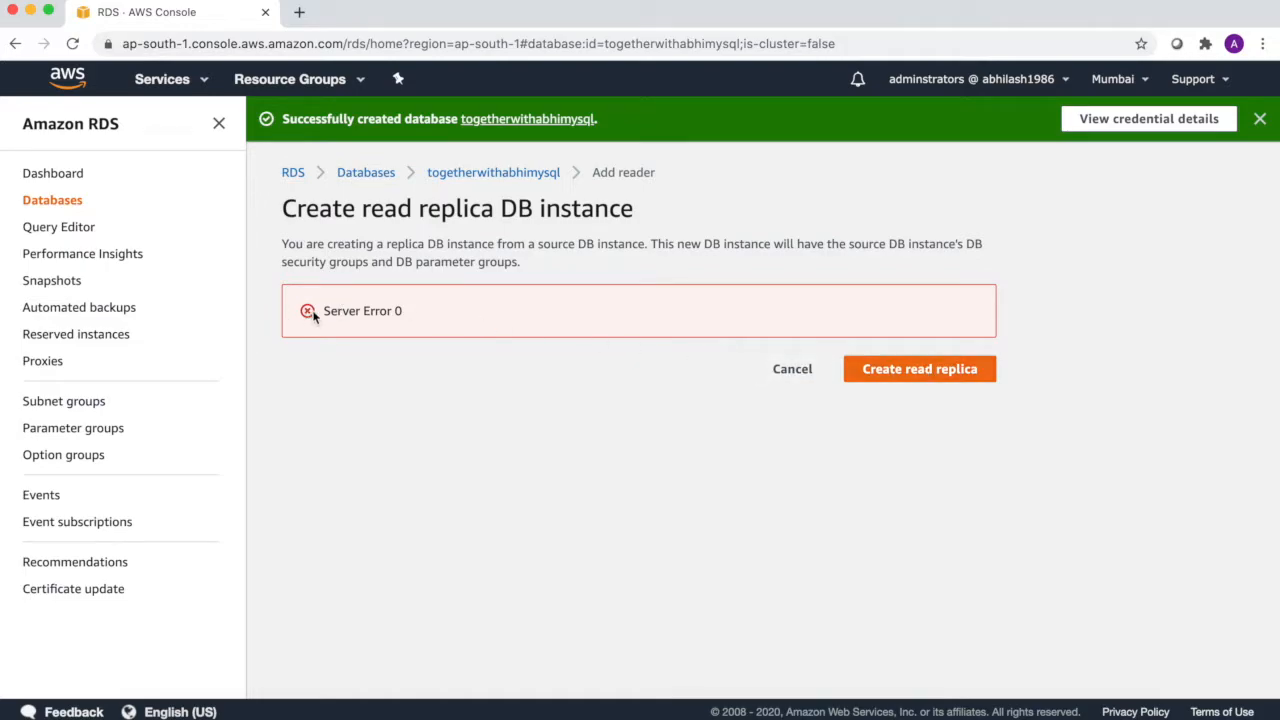
pyautogui.click(792, 370)
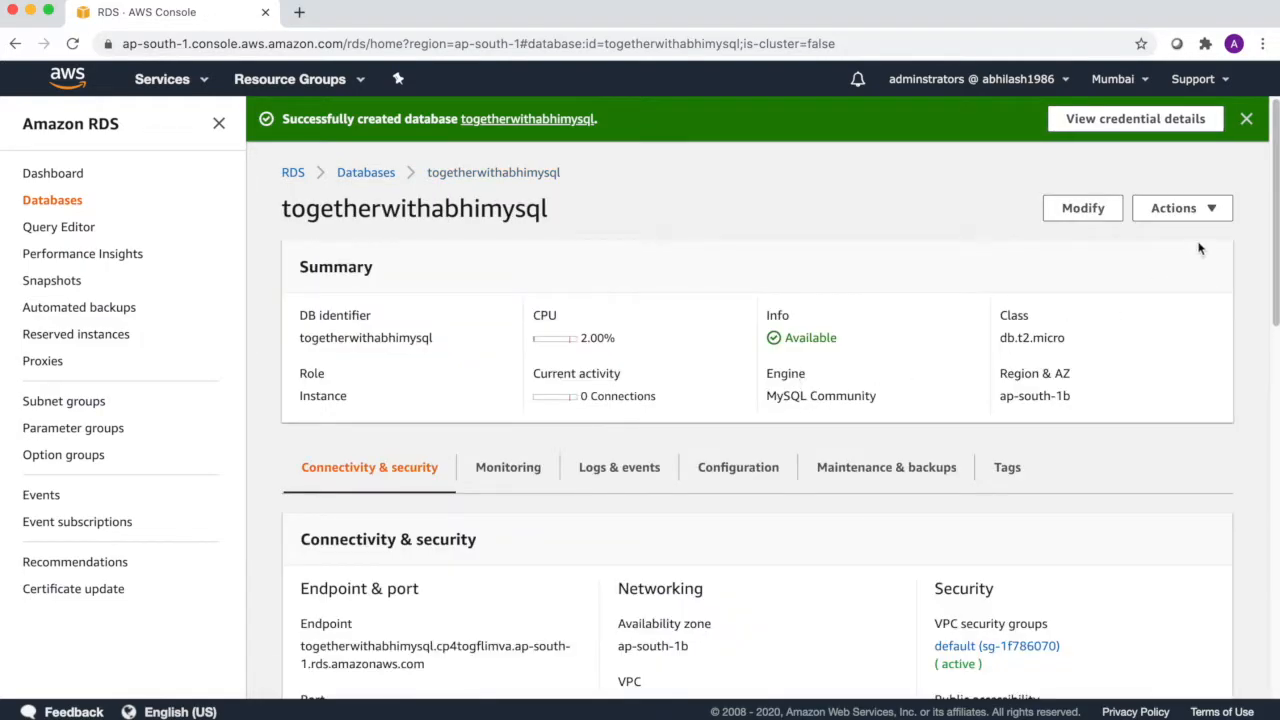
# - Start creating a read replica of the togetherwithabhimysql database and go to its instance specifications
pyautogui.click(1210, 208)
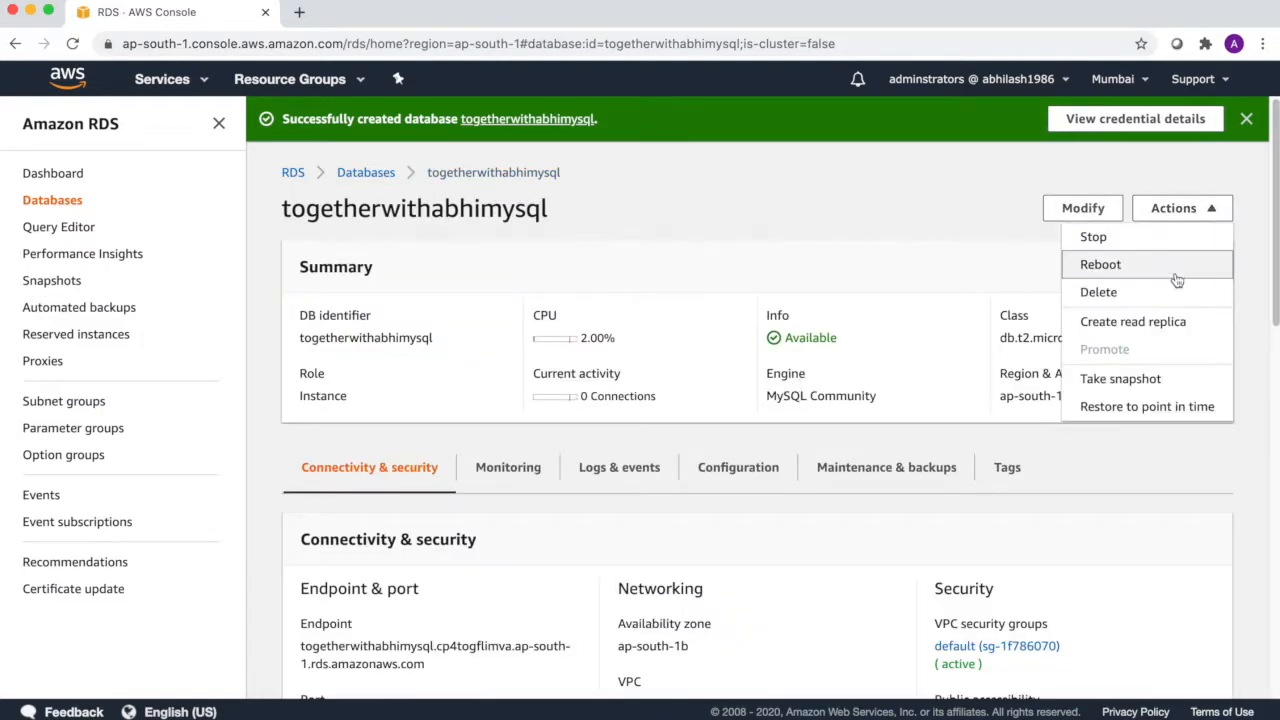
pyautogui.click(1147, 321)
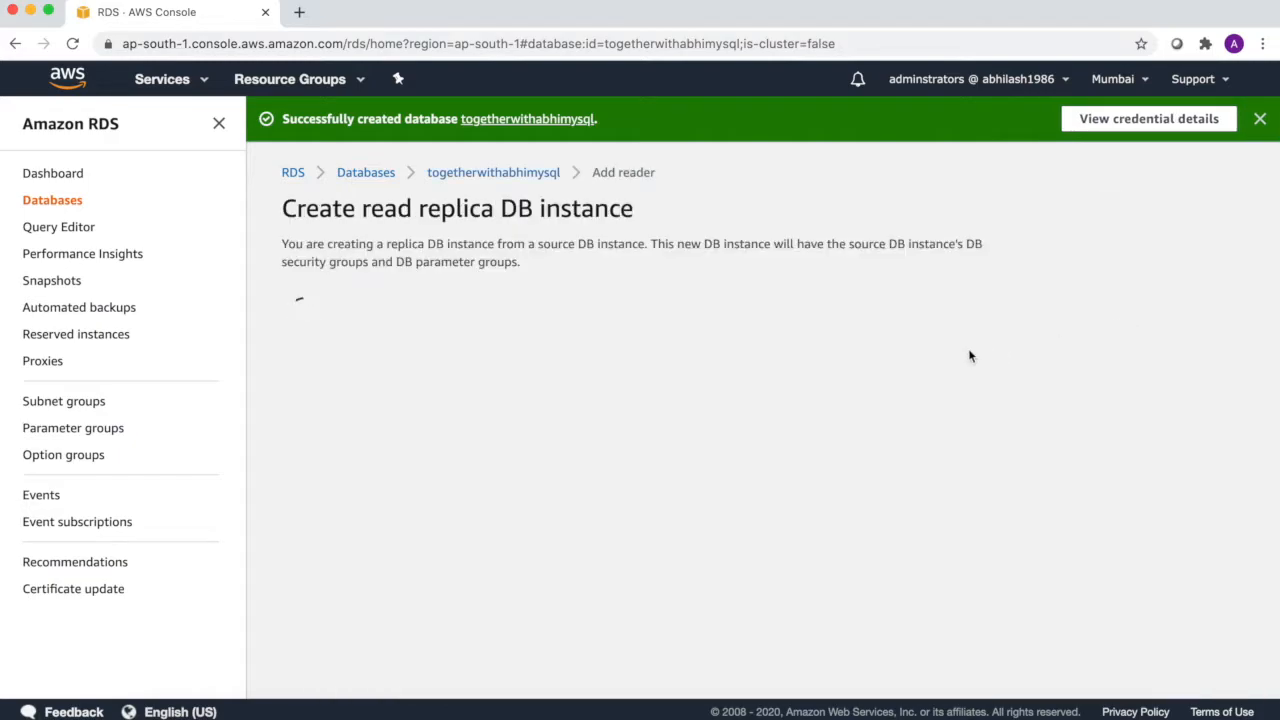
pyautogui.scroll(-2, 964, 345)
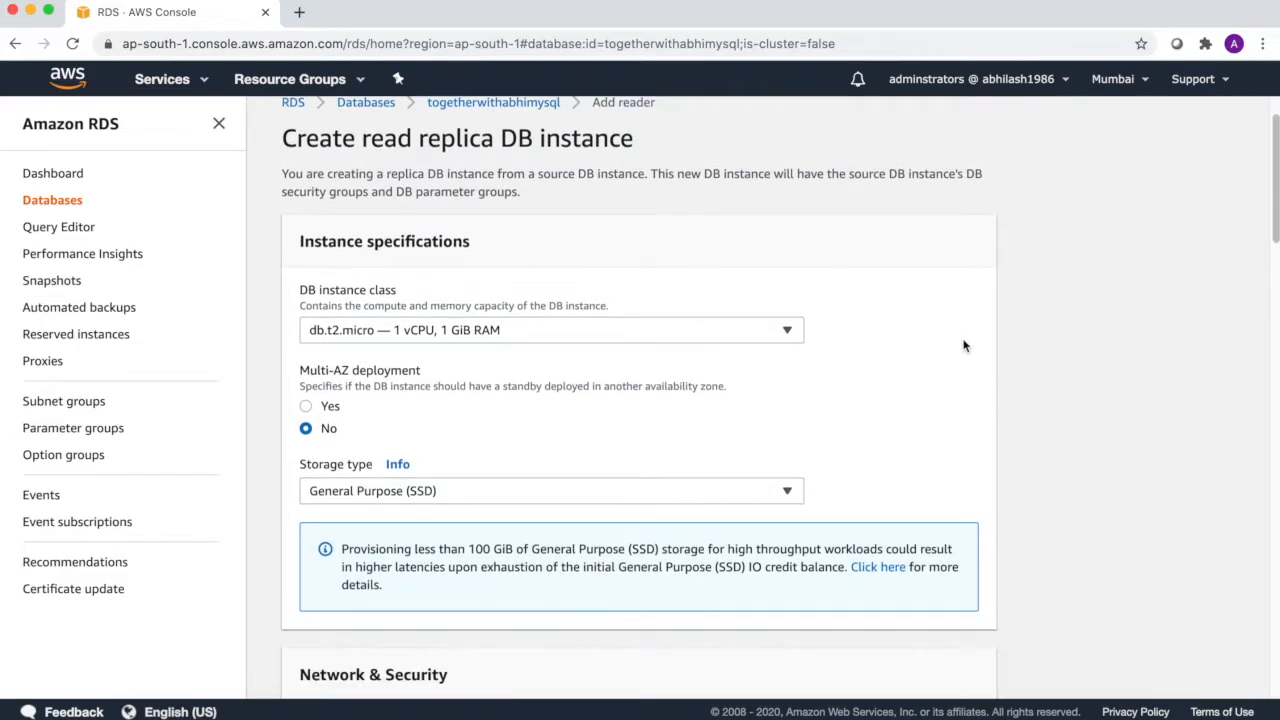
pyautogui.scroll(-1, 964, 345)
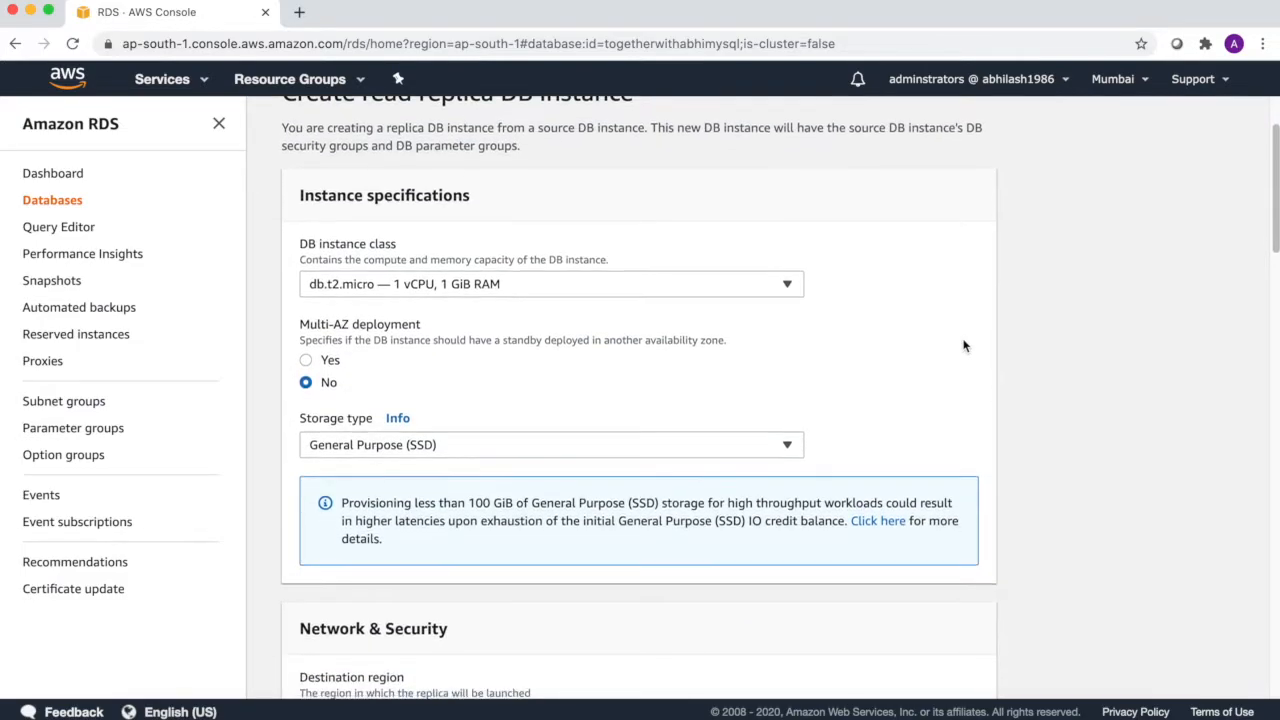
# - Try Multi-AZ deployment for the read replica, and set the option back to No
pyautogui.click(306, 358)
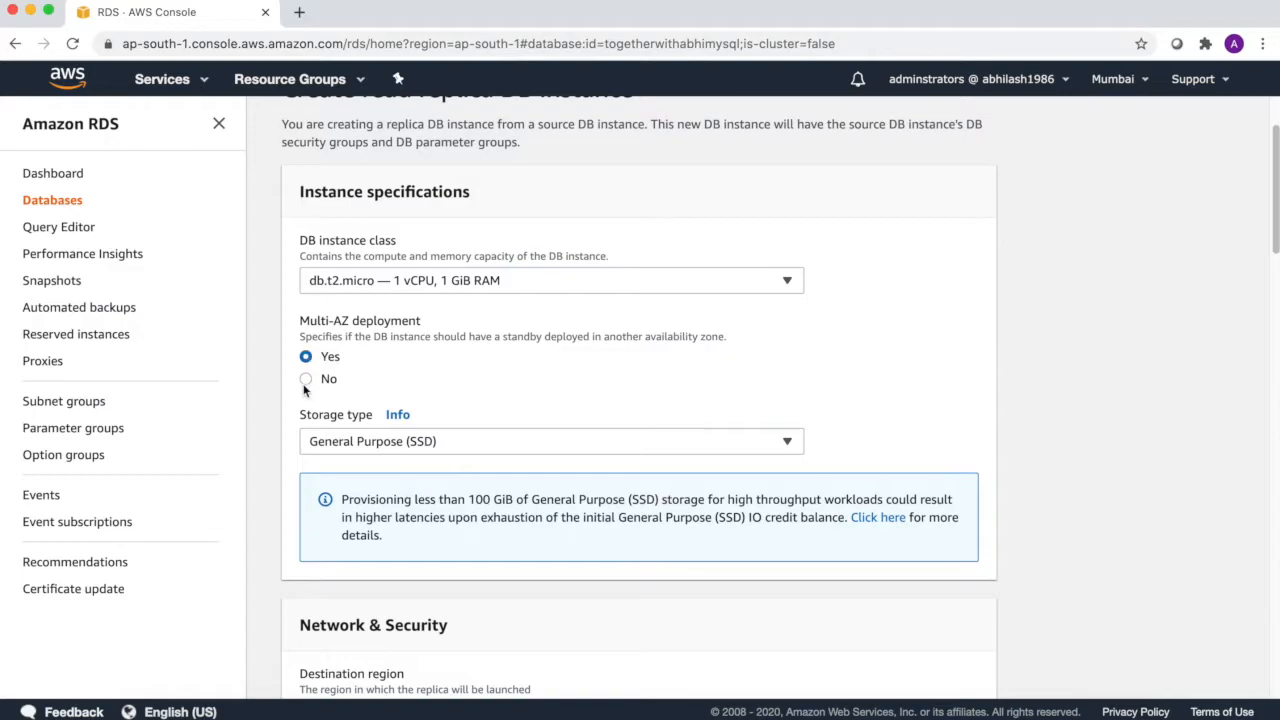
pyautogui.tripleClick(321, 336)
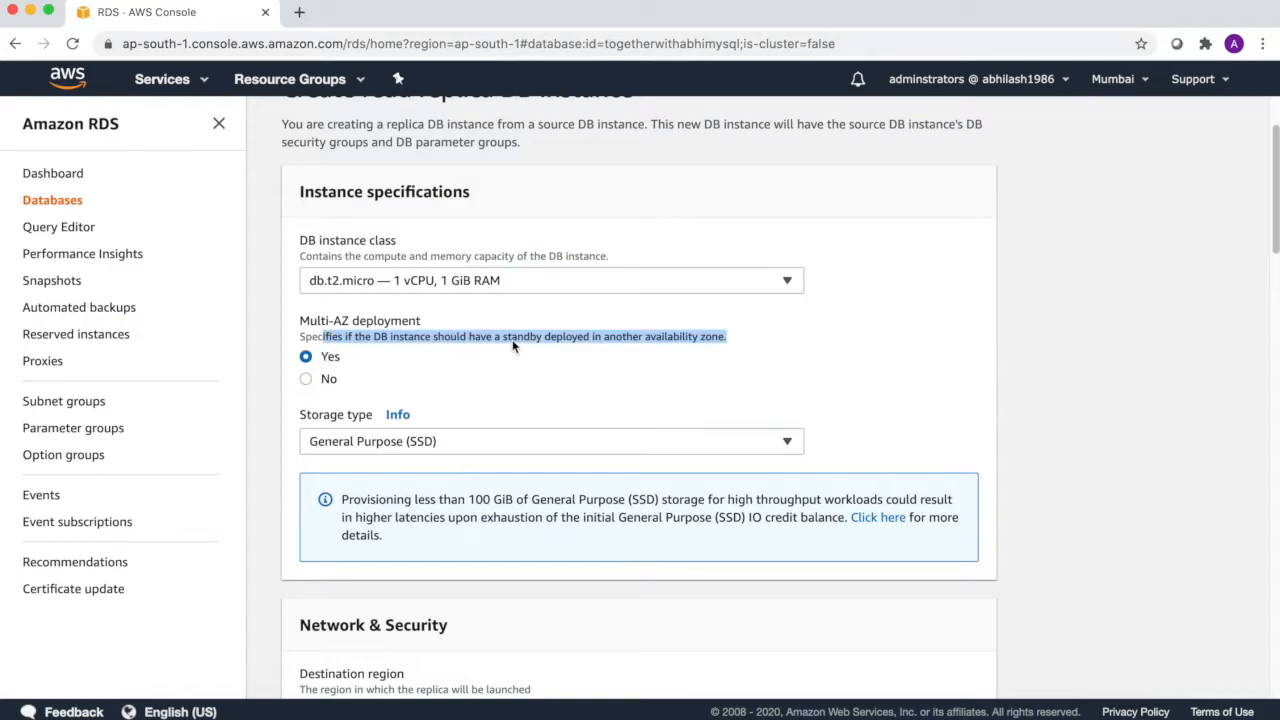
pyautogui.click(510, 361)
pyautogui.click(307, 380)
pyautogui.click(307, 358)
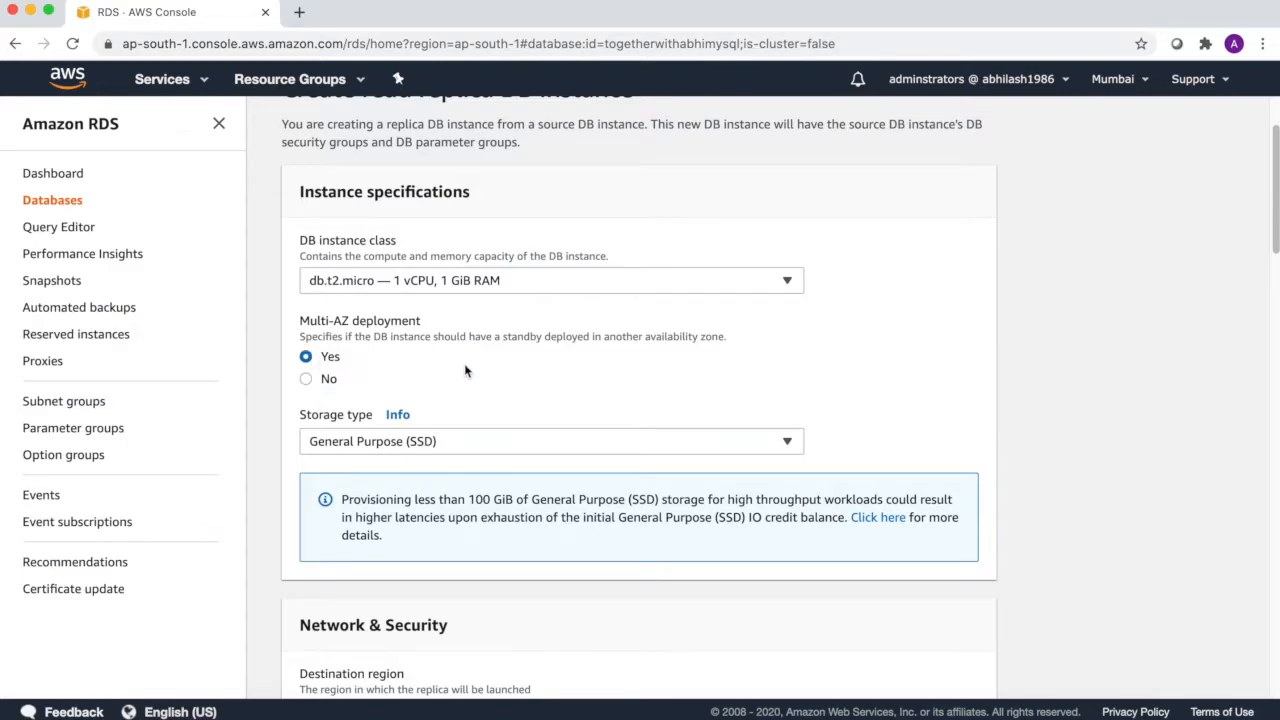
pyautogui.scroll(-1, 469, 363)
pyautogui.click(307, 326)
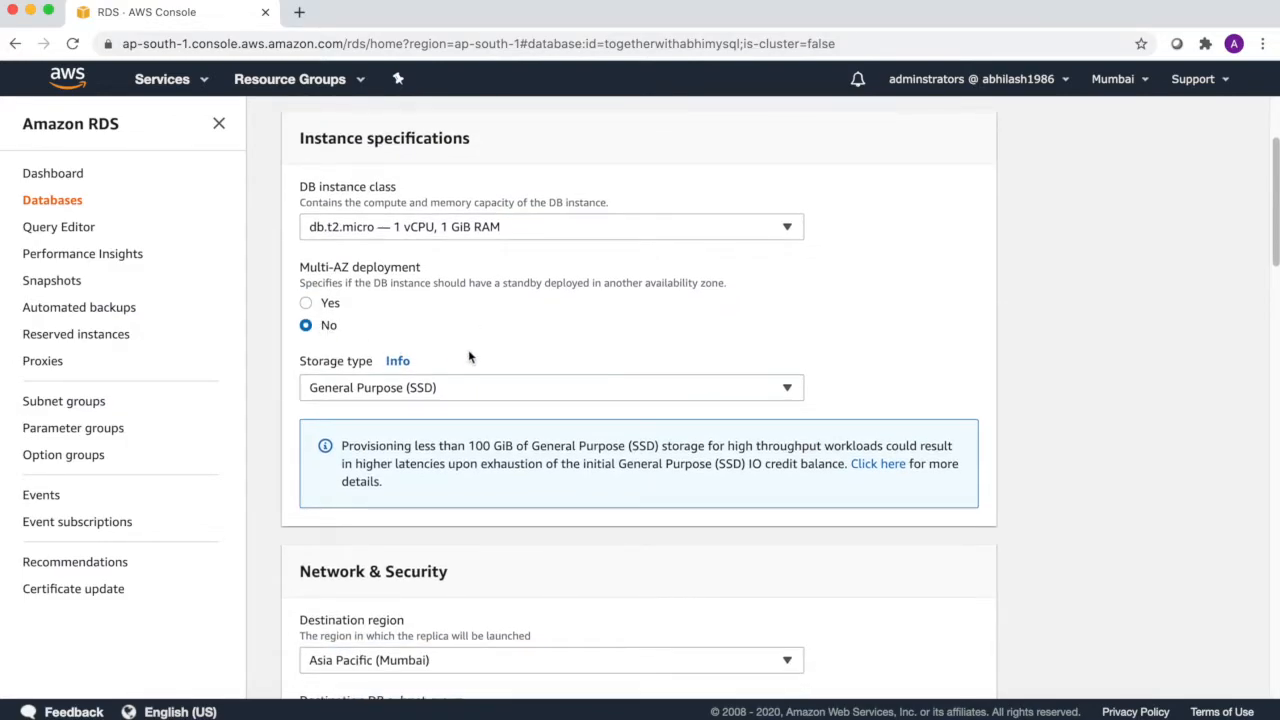
# - Review the replica's storage type, destination region, subnet group, availability zone, public accessibility and VPC security group settings
pyautogui.scroll(-1, 467, 357)
pyautogui.click(624, 339)
pyautogui.click(624, 339)
pyautogui.scroll(-3, 553, 390)
pyautogui.scroll(-4, 555, 386)
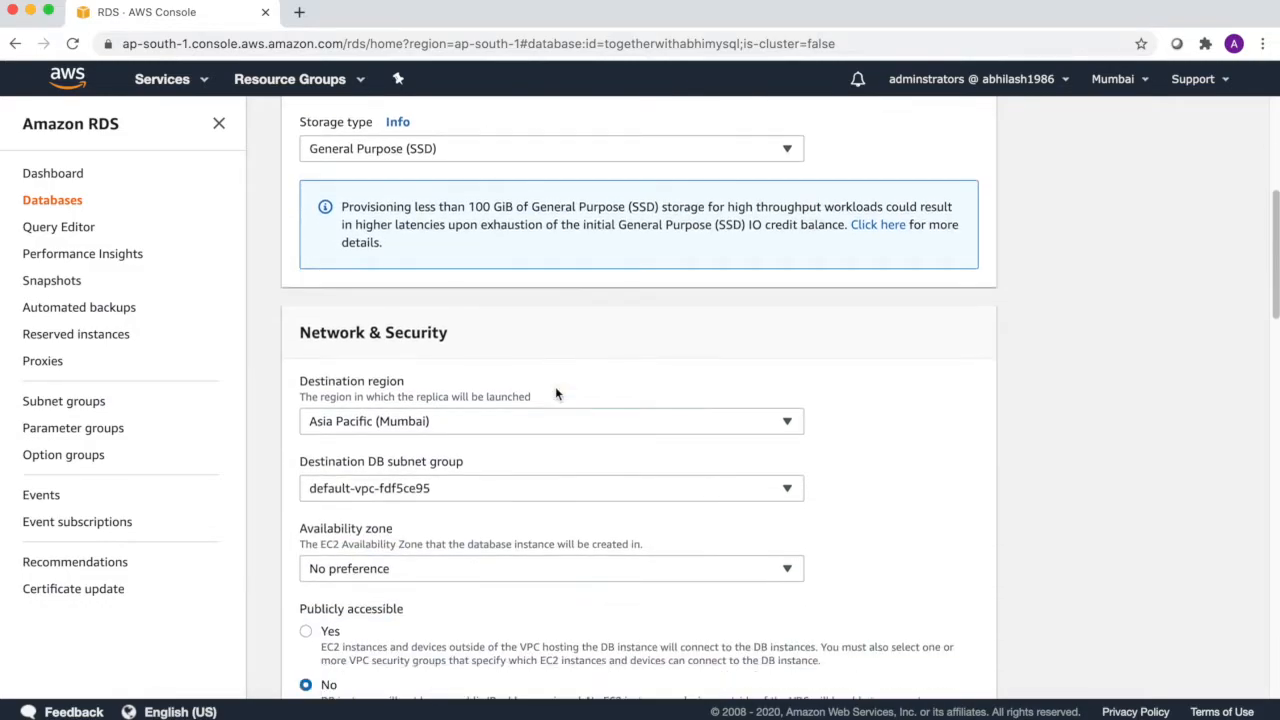
pyautogui.scroll(-1, 548, 370)
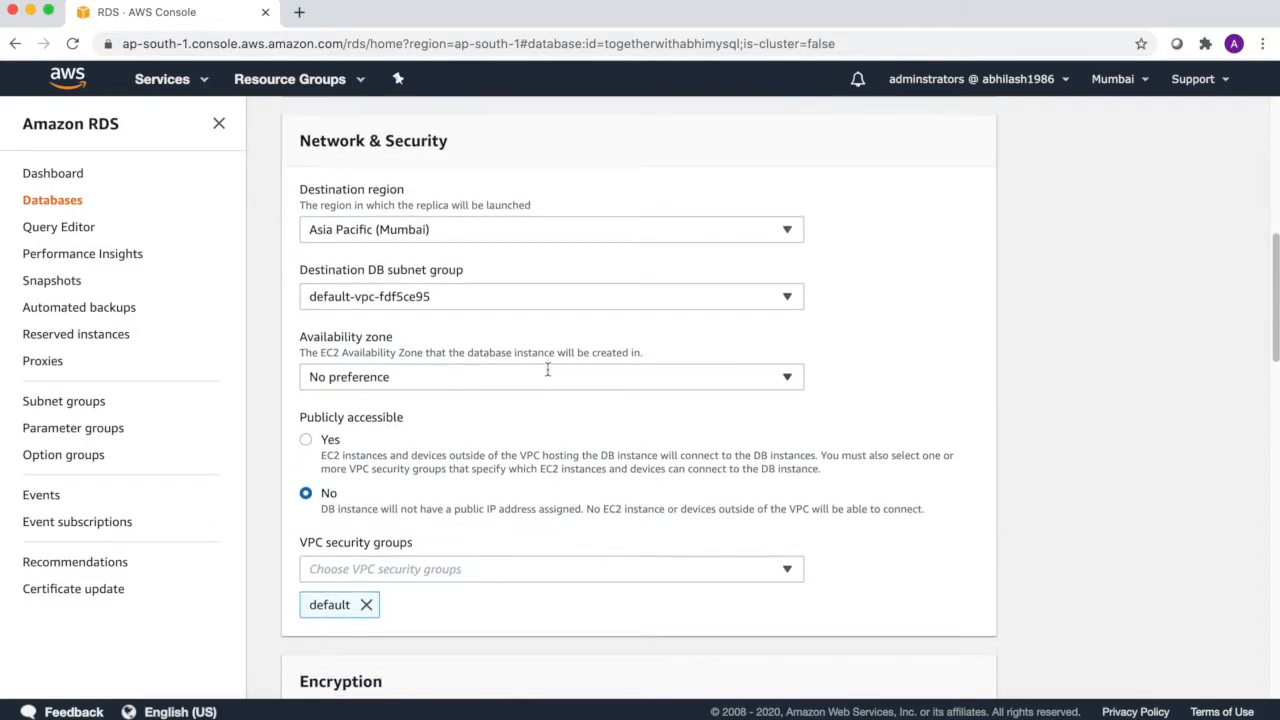
pyautogui.click(561, 372)
pyautogui.click(562, 373)
pyautogui.scroll(-3, 494, 405)
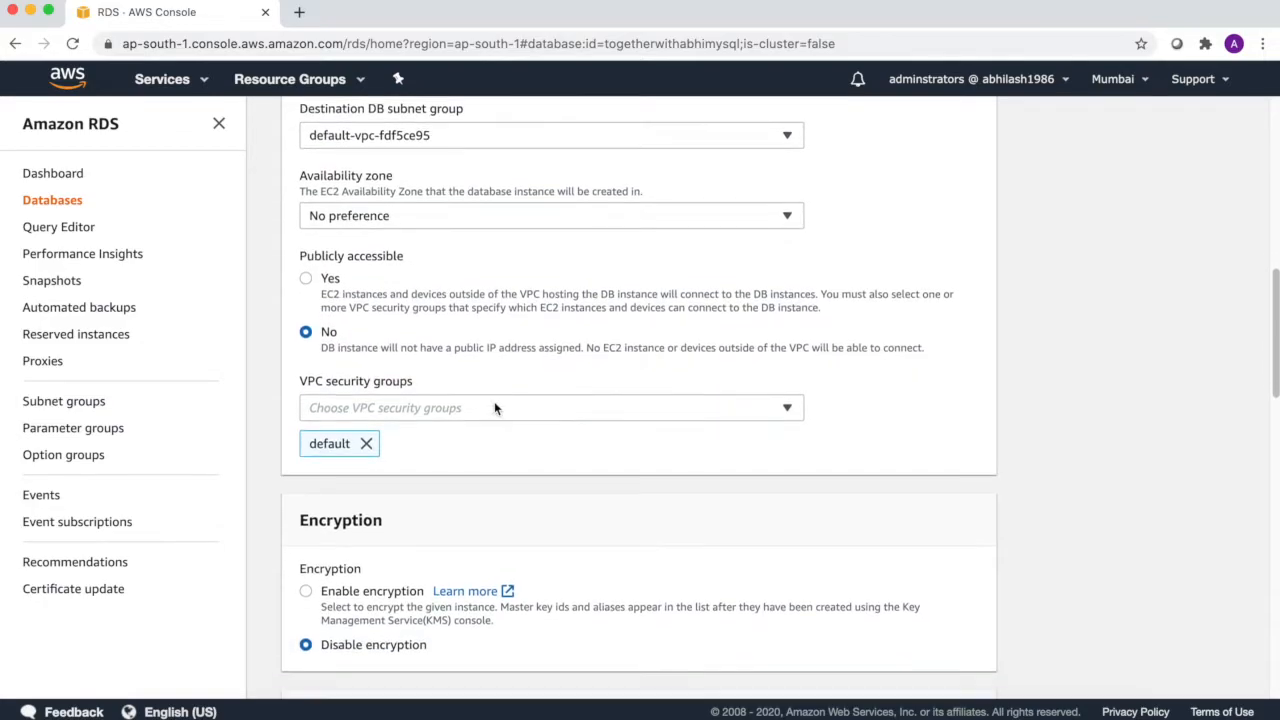
# - Try enabling encryption for the read replica, and set it back to disabled
pyautogui.scroll(-1, 494, 408)
pyautogui.scroll(-3, 494, 405)
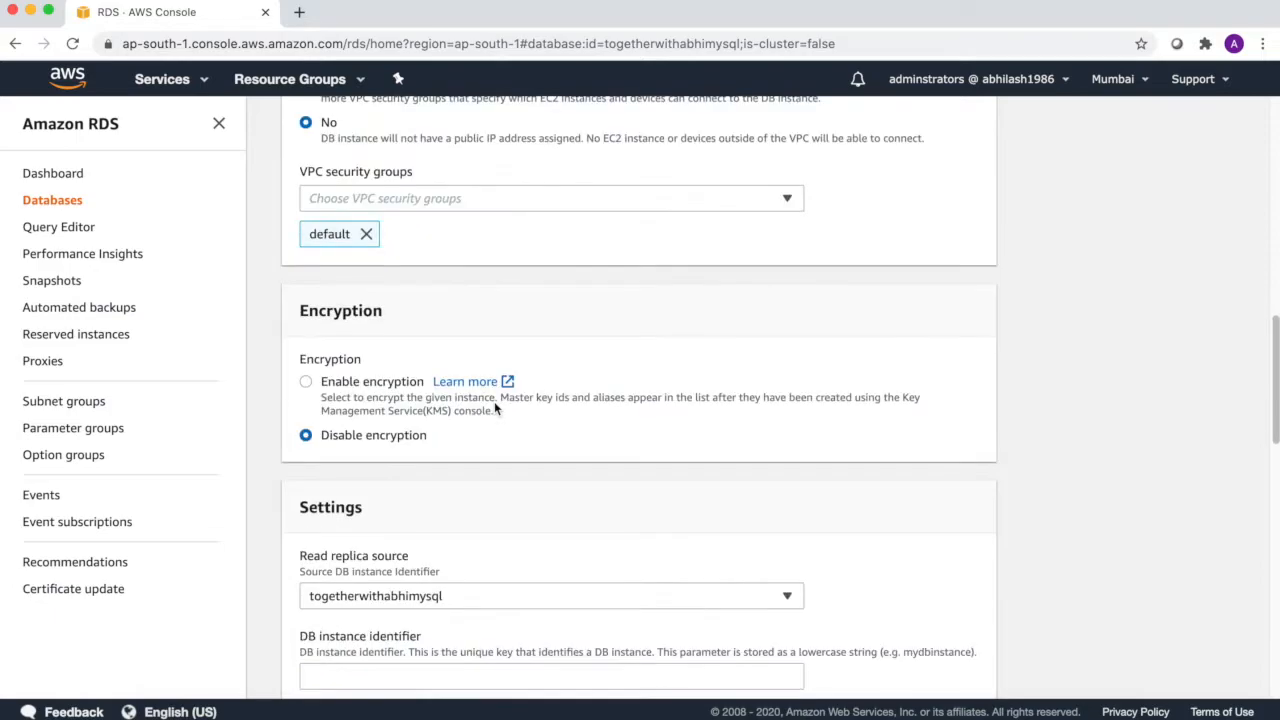
pyautogui.click(305, 382)
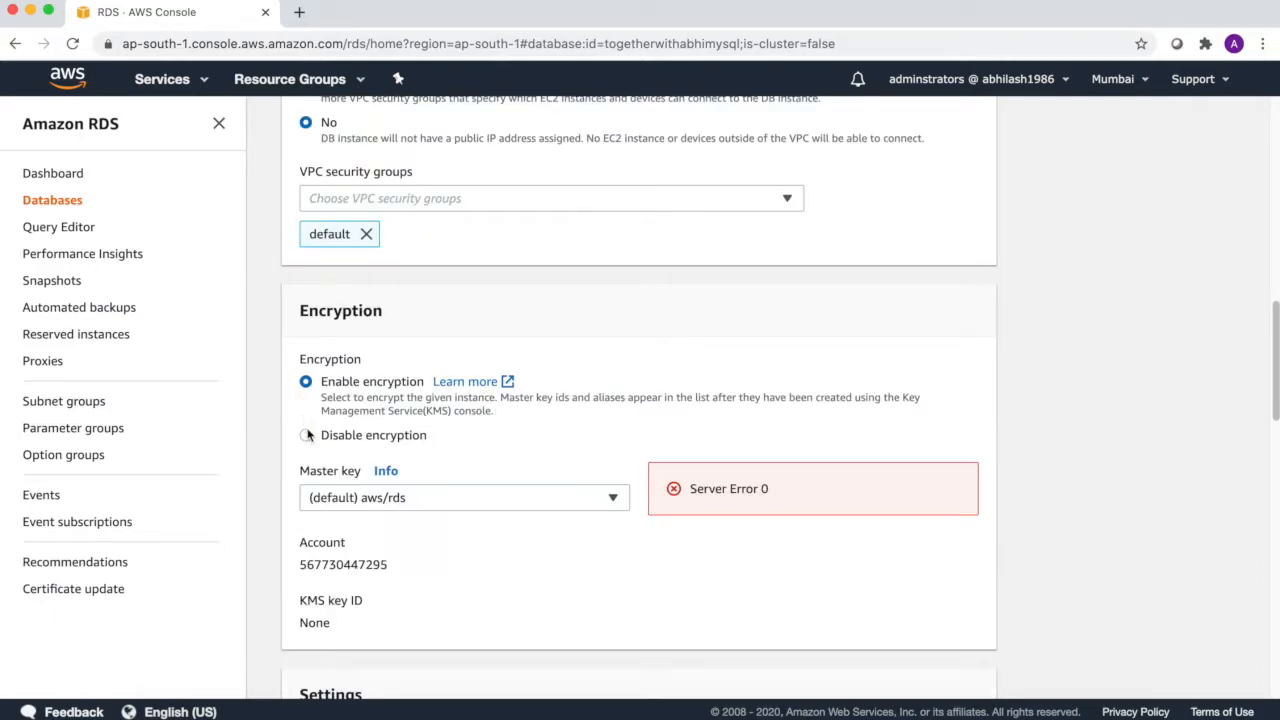
pyautogui.click(306, 435)
# - Review the replica's source, identifier, database port, IAM authentication, monitoring, log export and maintenance settings
pyautogui.scroll(-5, 505, 433)
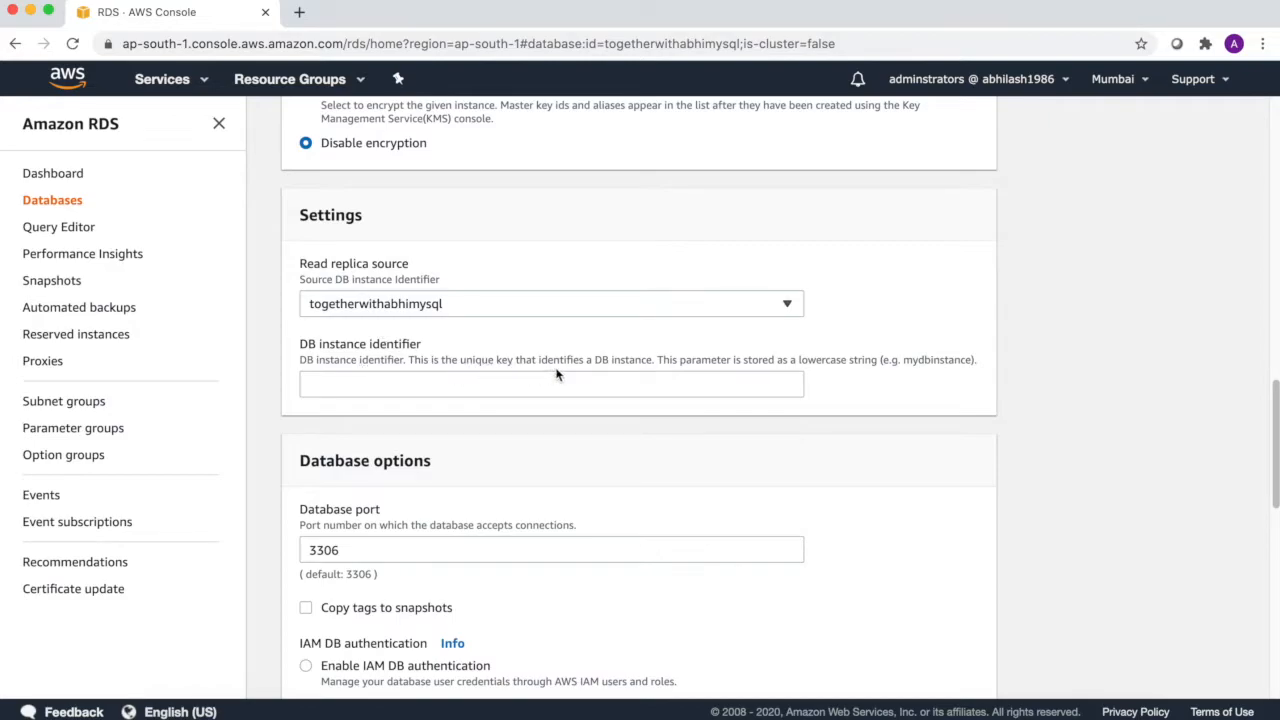
pyautogui.scroll(-3, 570, 378)
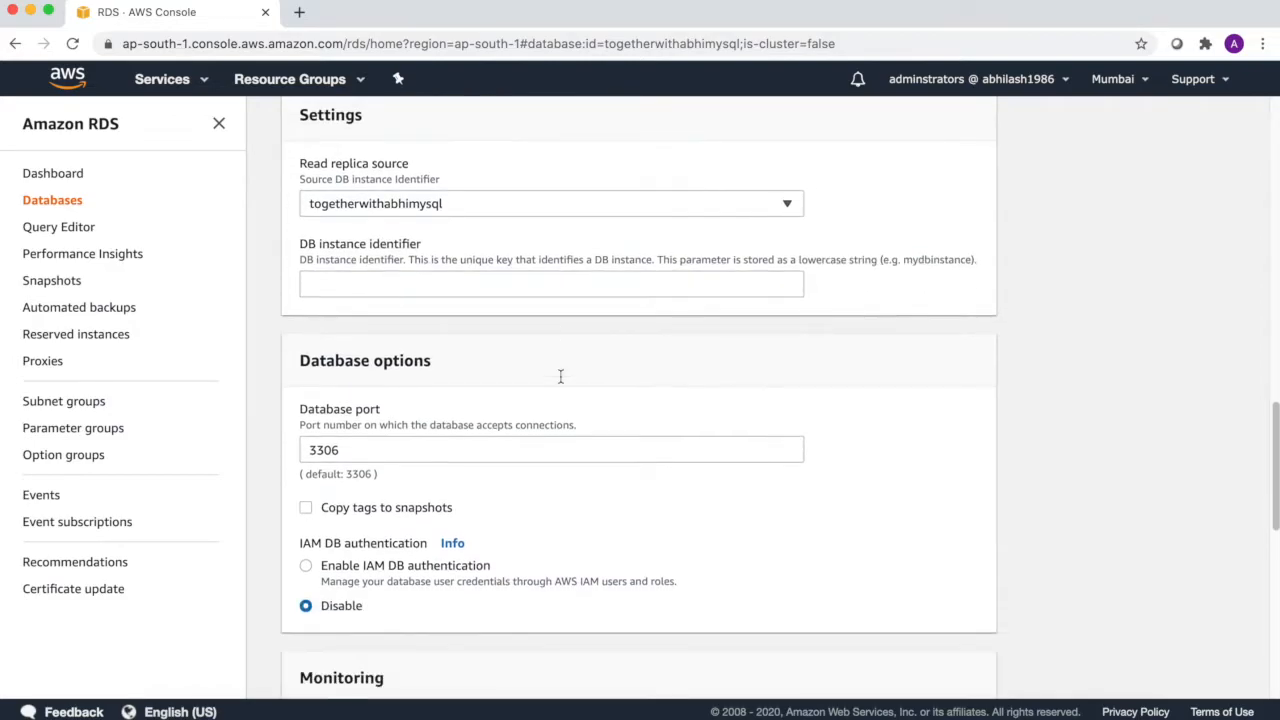
pyautogui.scroll(-2, 560, 380)
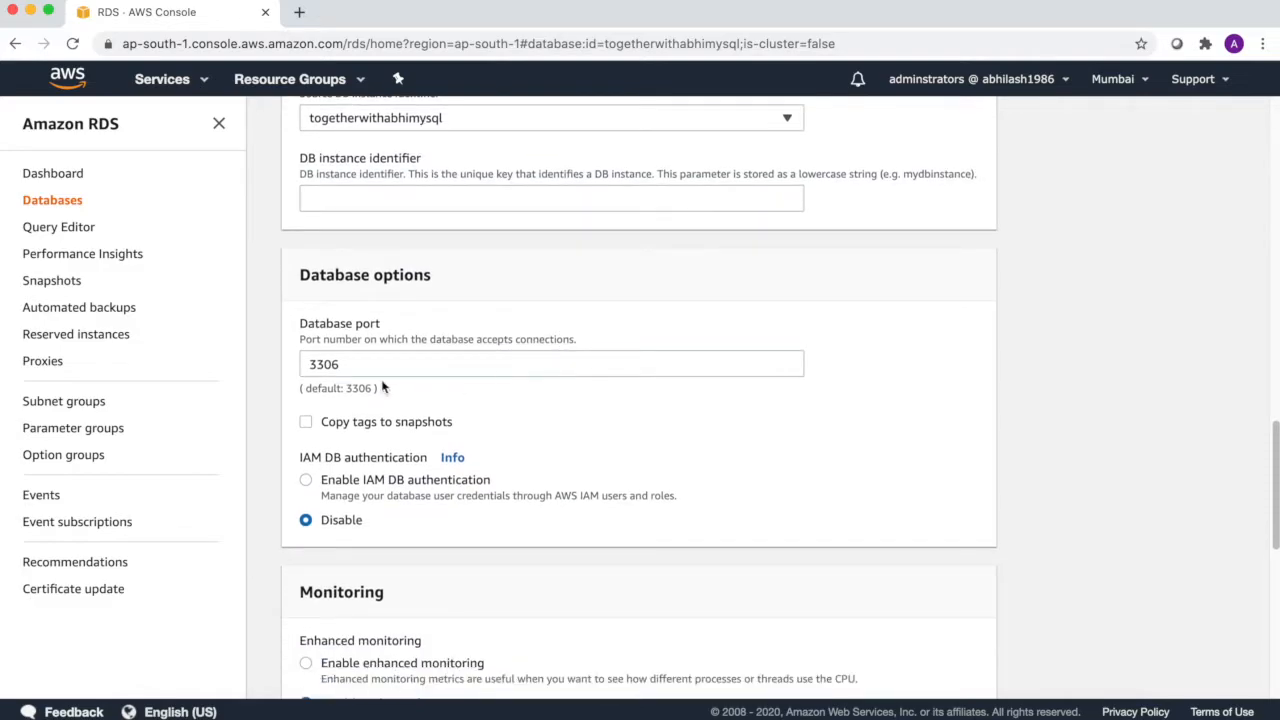
pyautogui.doubleClick(317, 362)
pyautogui.scroll(-2, 432, 423)
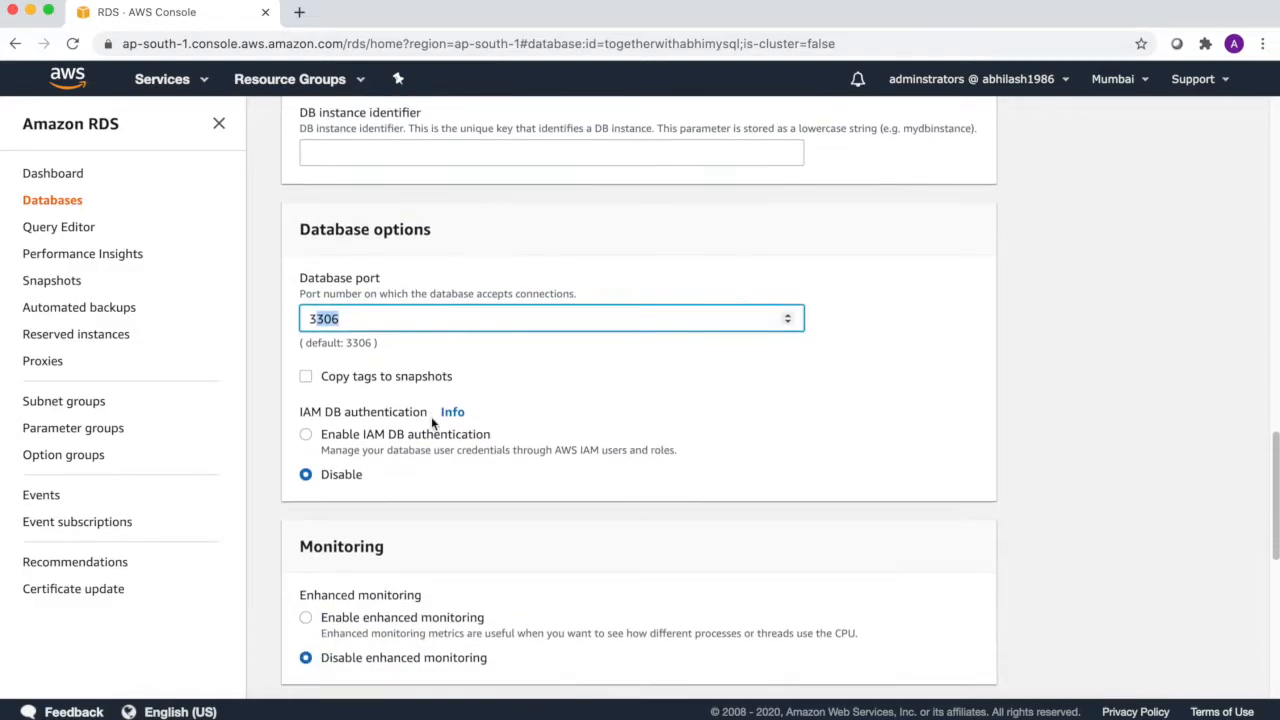
pyautogui.scroll(-6, 431, 423)
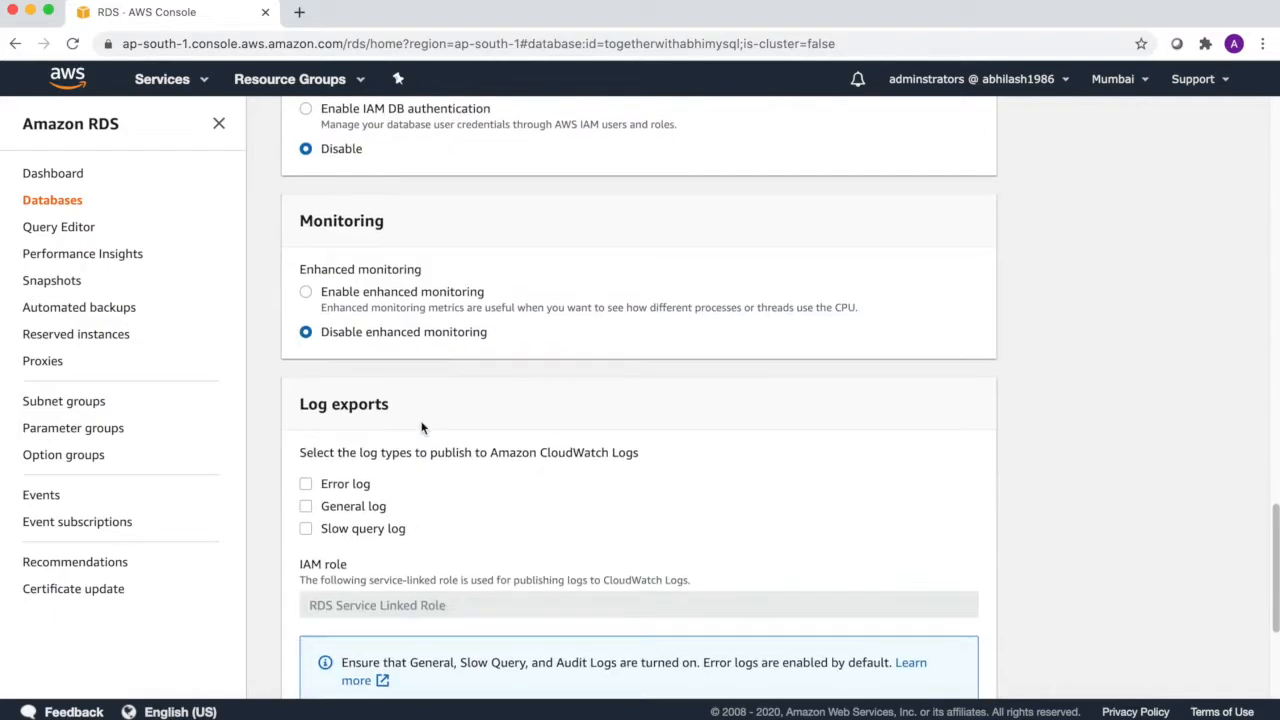
pyautogui.scroll(-3, 421, 427)
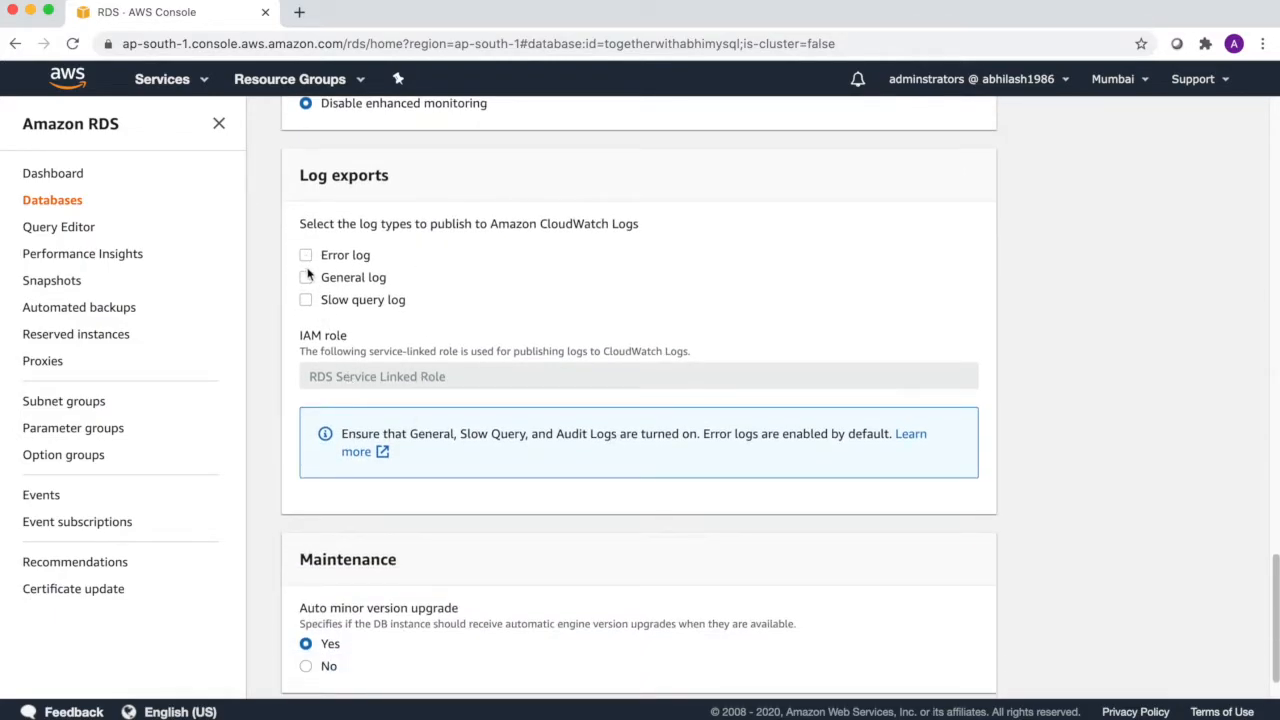
# - Try to create the read replica with its DB instance identifier left blank
pyautogui.scroll(-1, 383, 396)
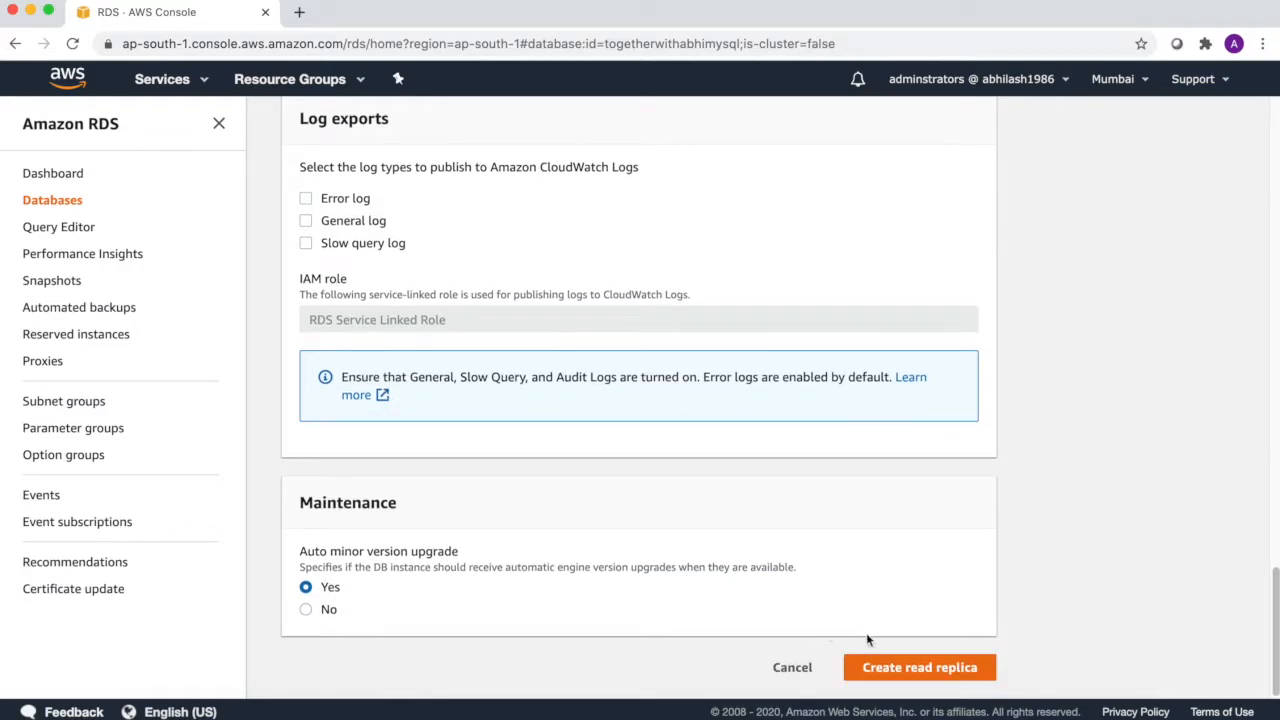
pyautogui.click(929, 677)
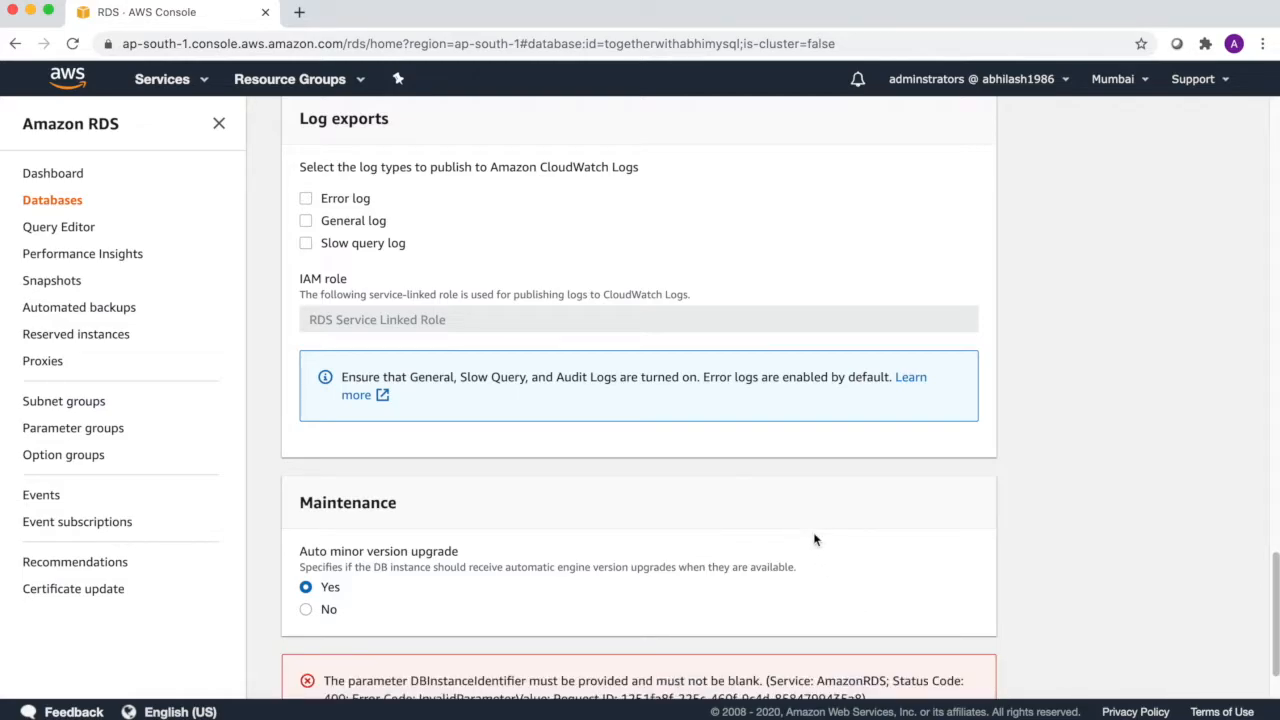
pyautogui.scroll(-1, 805, 542)
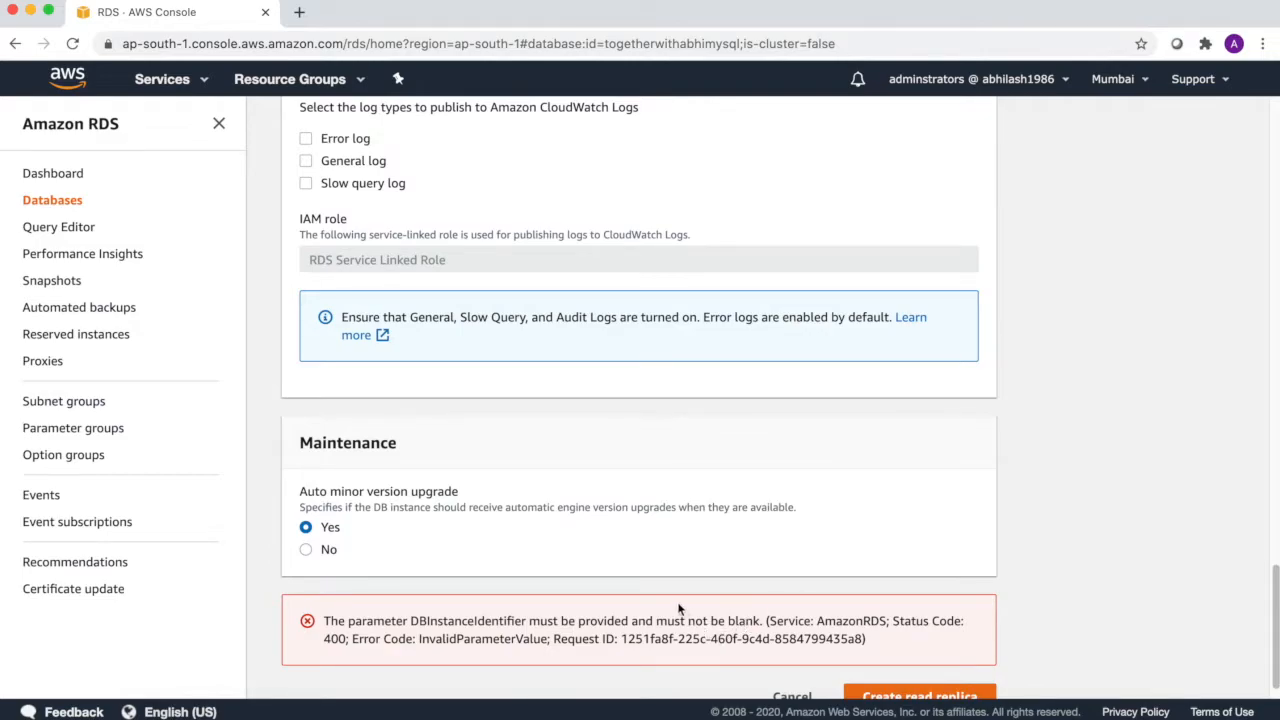
# - Set the DB instance identifier to togetherwithabhimysqlreadreplica and create the read replica
pyautogui.scroll(6, 650, 570)
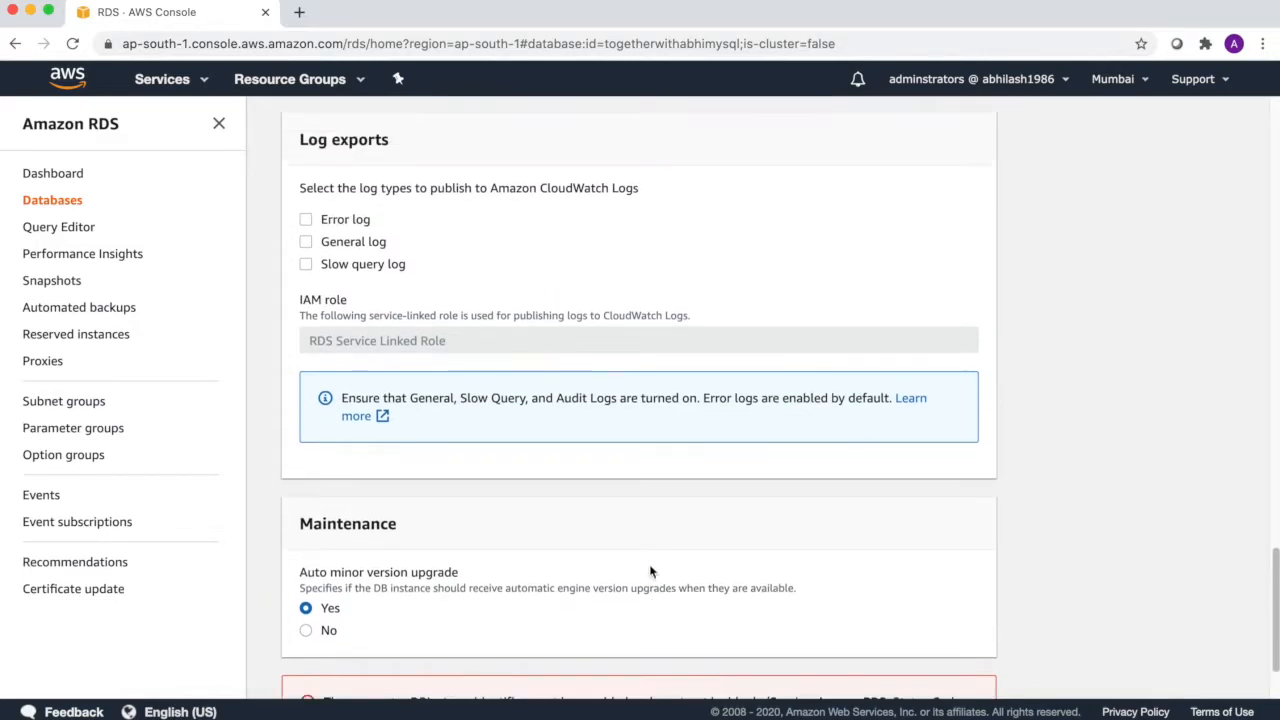
pyautogui.scroll(3, 650, 570)
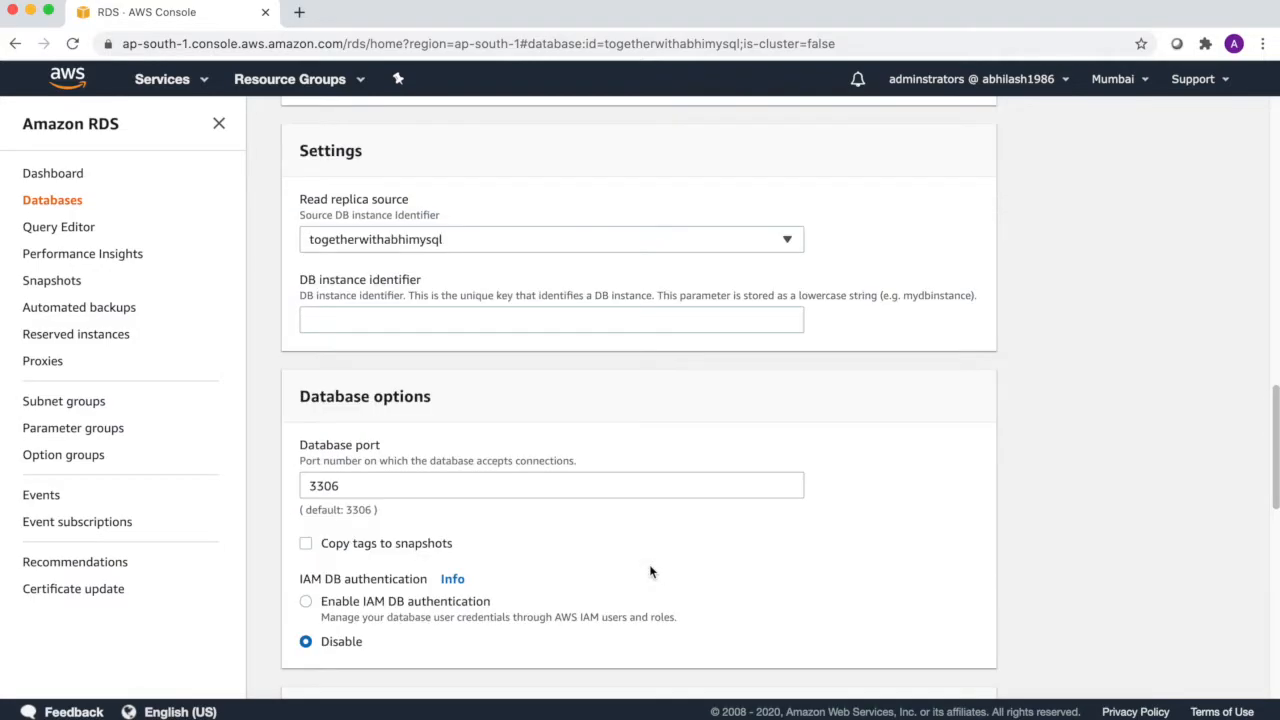
pyautogui.click(452, 320)
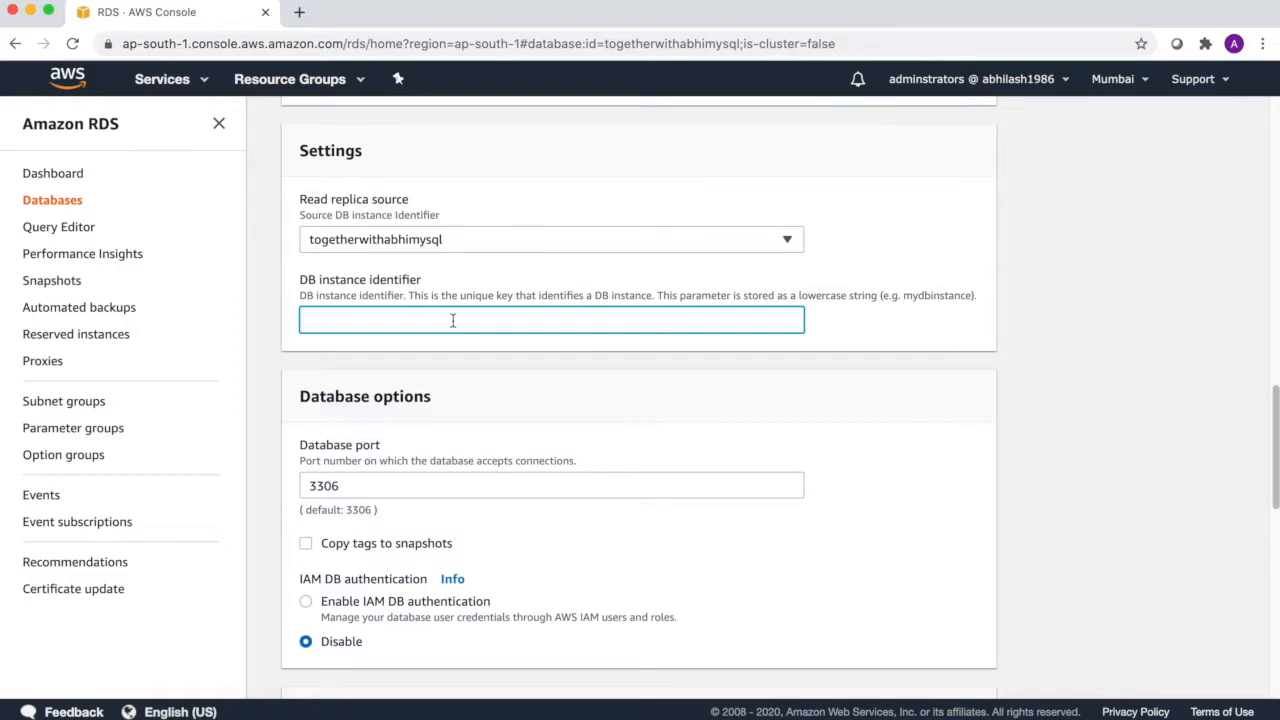
pyautogui.write('togetherw')
pyautogui.write('u')
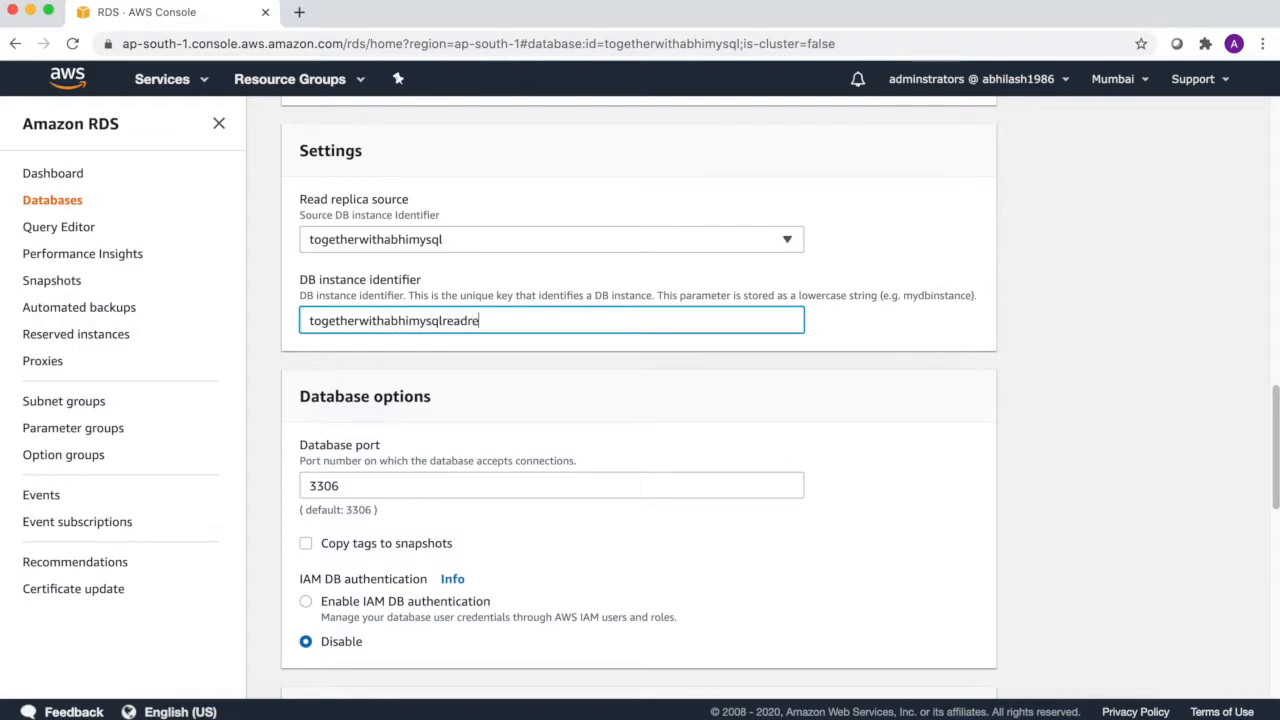
pyautogui.scroll(10, 461, 325)
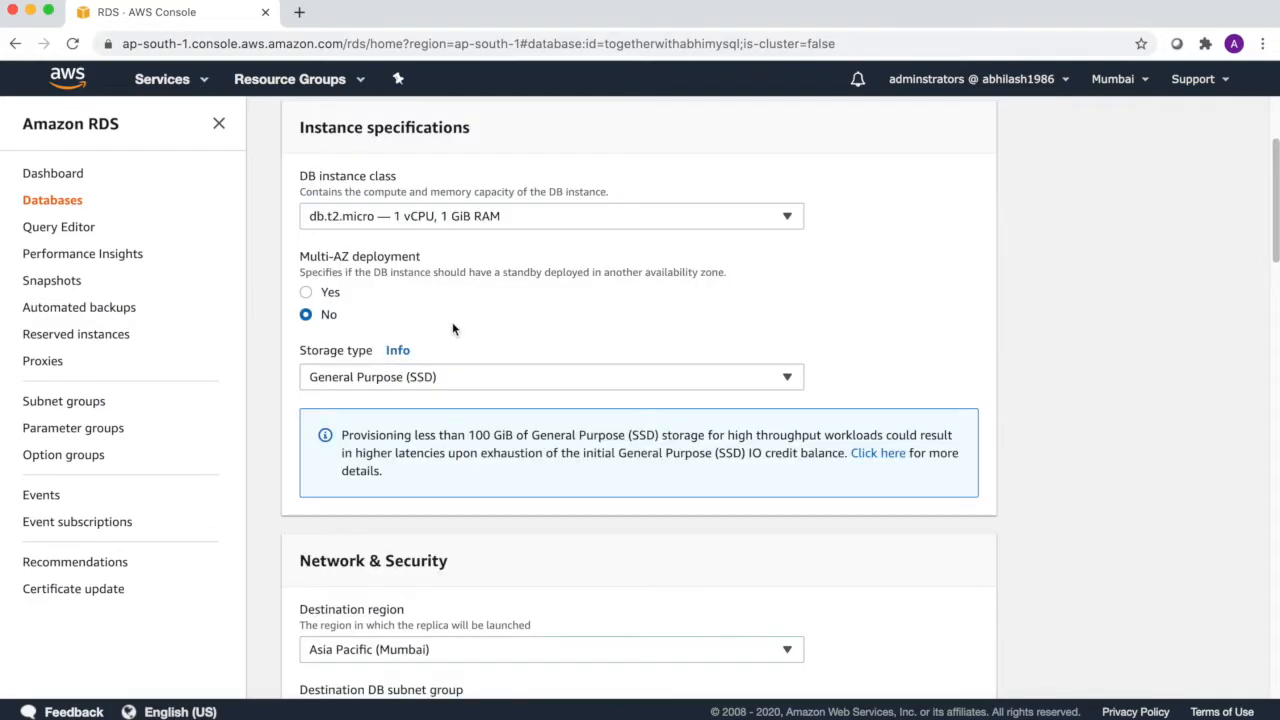
pyautogui.scroll(-20, 461, 325)
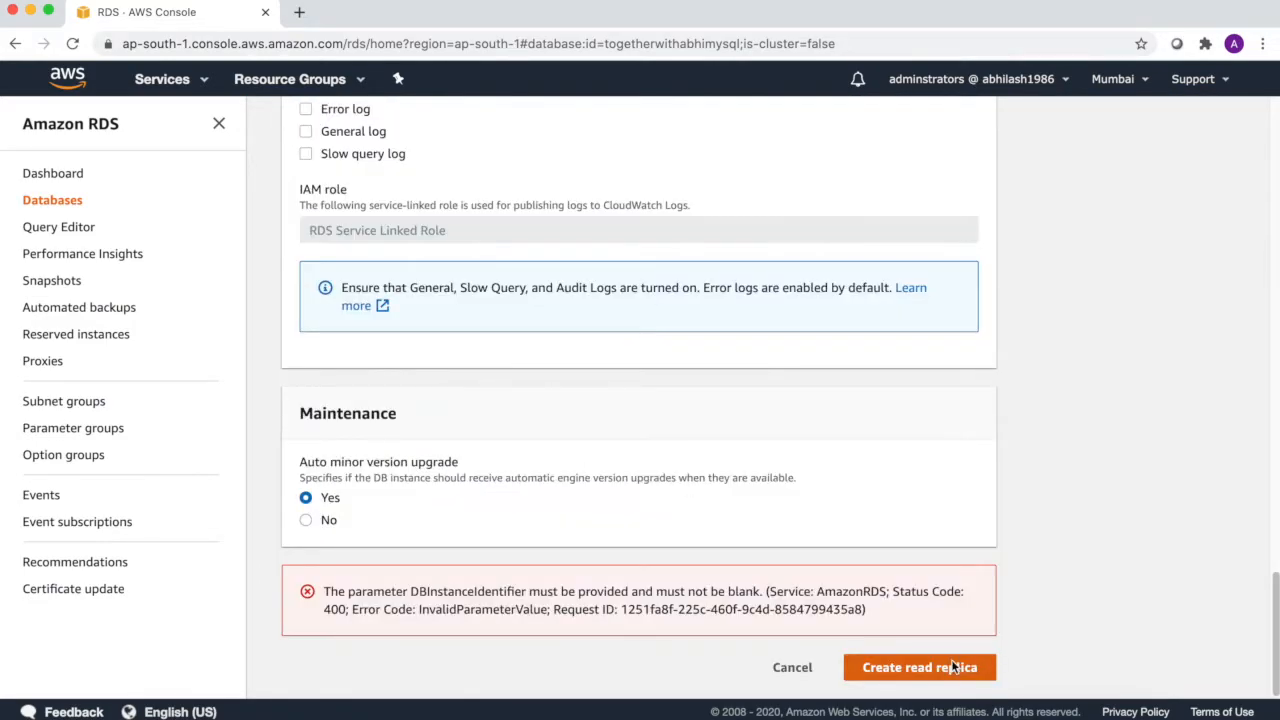
pyautogui.click(951, 664)
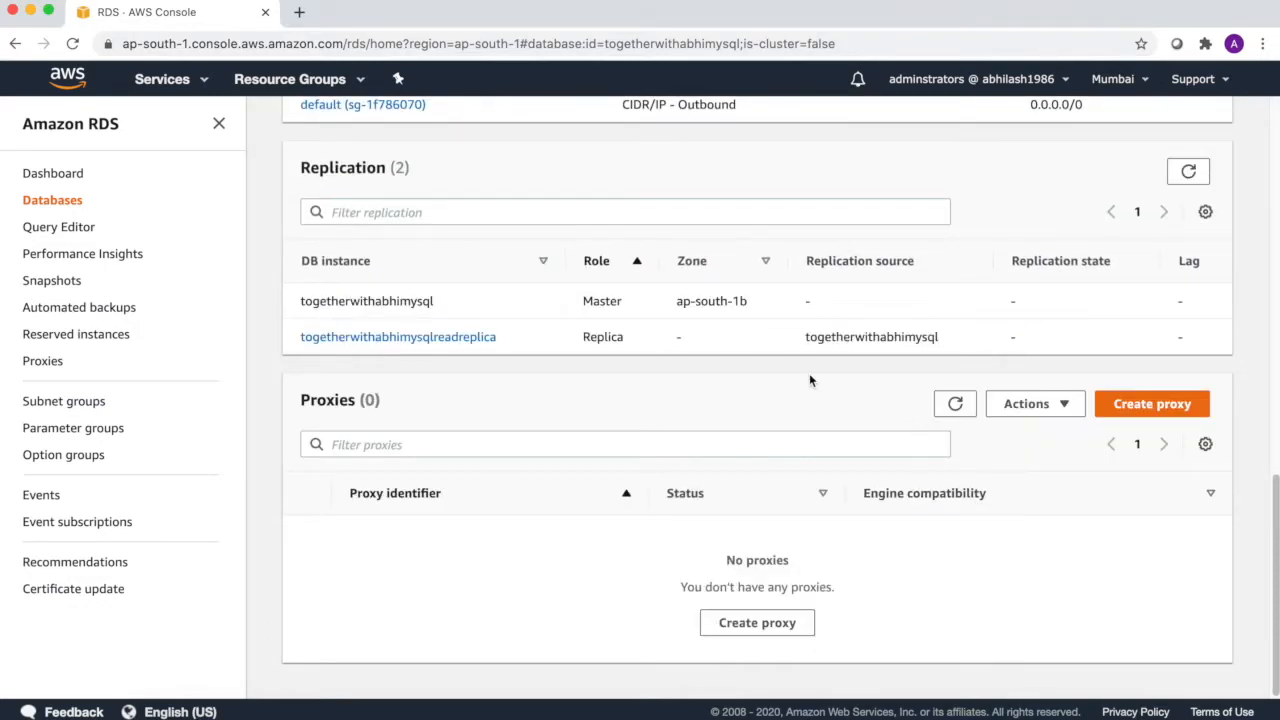
# - Examine the roles, zones and replication source of the master and replica, along with the database's summary and security group rules
pyautogui.moveTo(605, 337); pyautogui.dragTo(611, 300)
pyautogui.moveTo(1276, 500); pyautogui.dragTo(1274, 150)
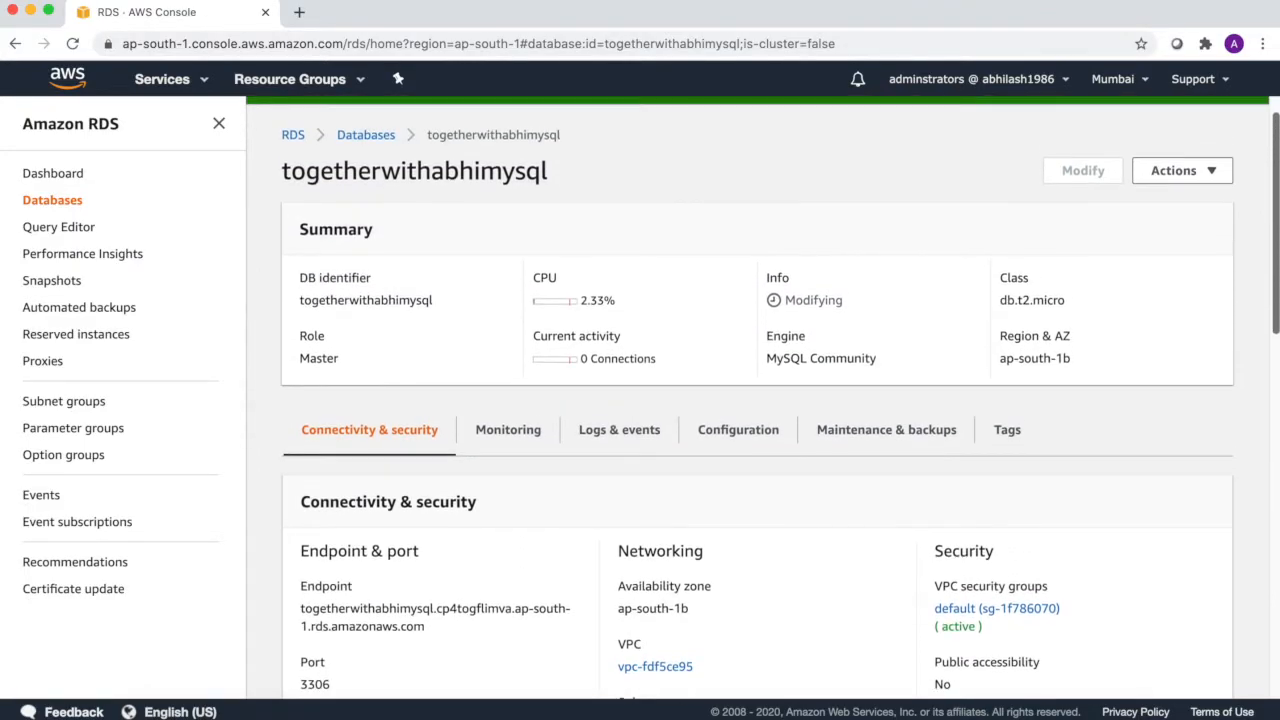
pyautogui.scroll(-7, 603, 662)
pyautogui.scroll(-2, 603, 662)
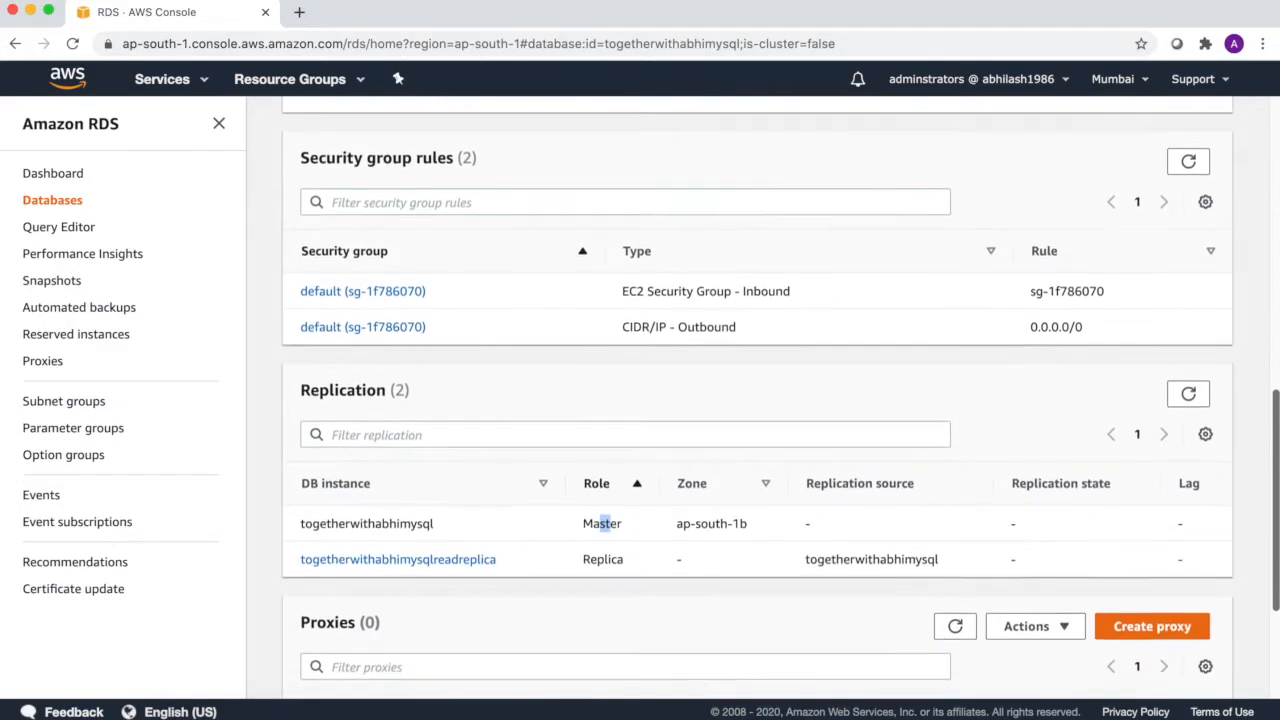
pyautogui.scroll(-1, 757, 400)
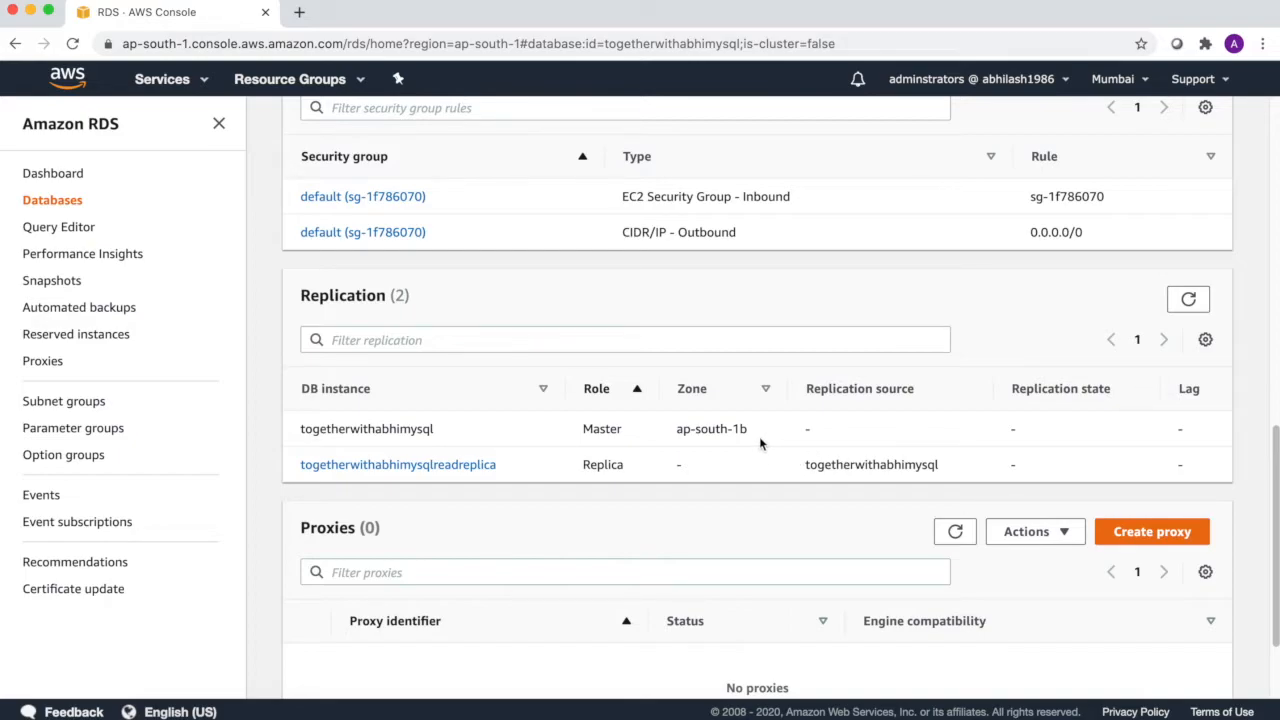
pyautogui.scroll(-1, 760, 443)
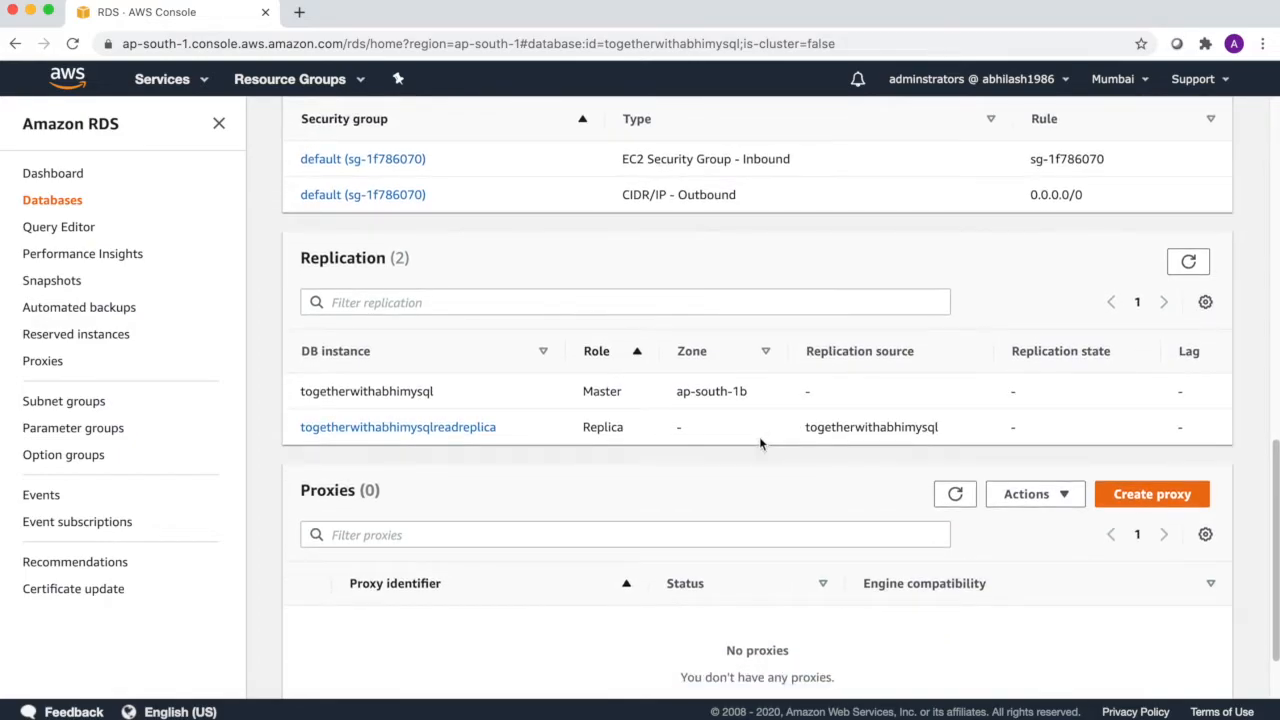
pyautogui.scroll(-1, 760, 443)
# - Leave the database's details and open the Amazon RDS dashboard to view the resource overview
pyautogui.scroll(10, 760, 443)
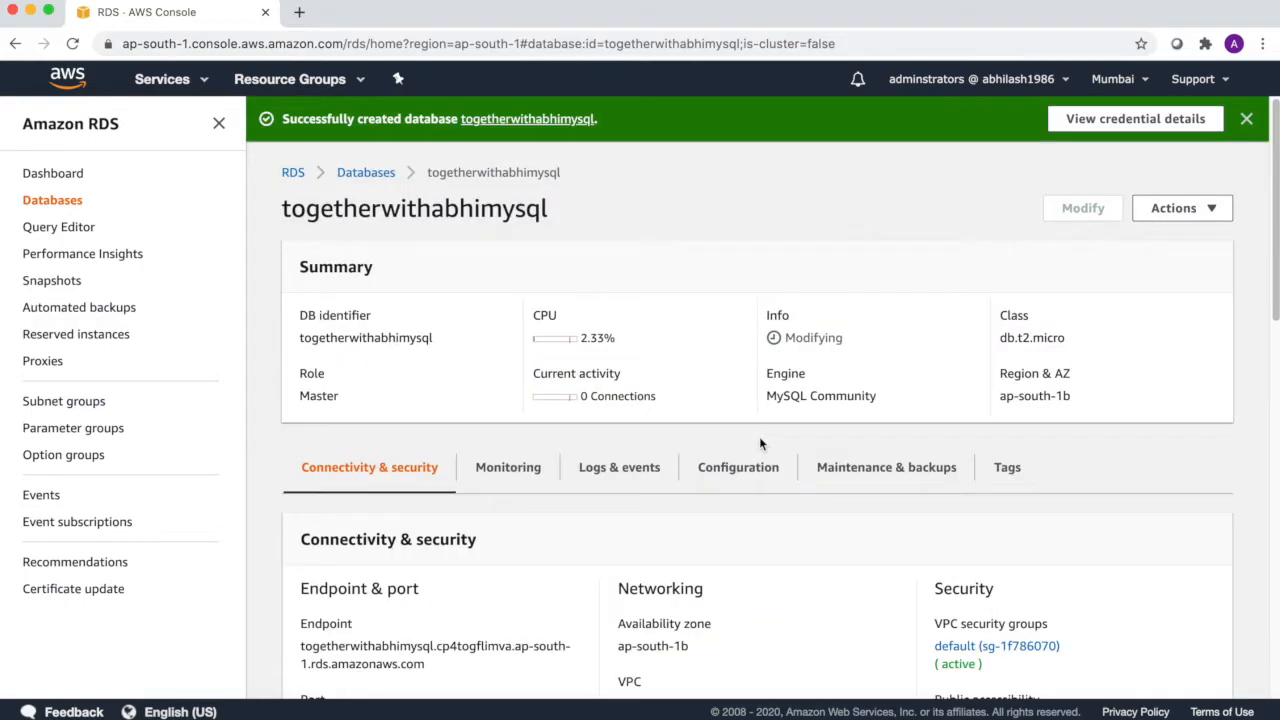
pyautogui.click(64, 175)
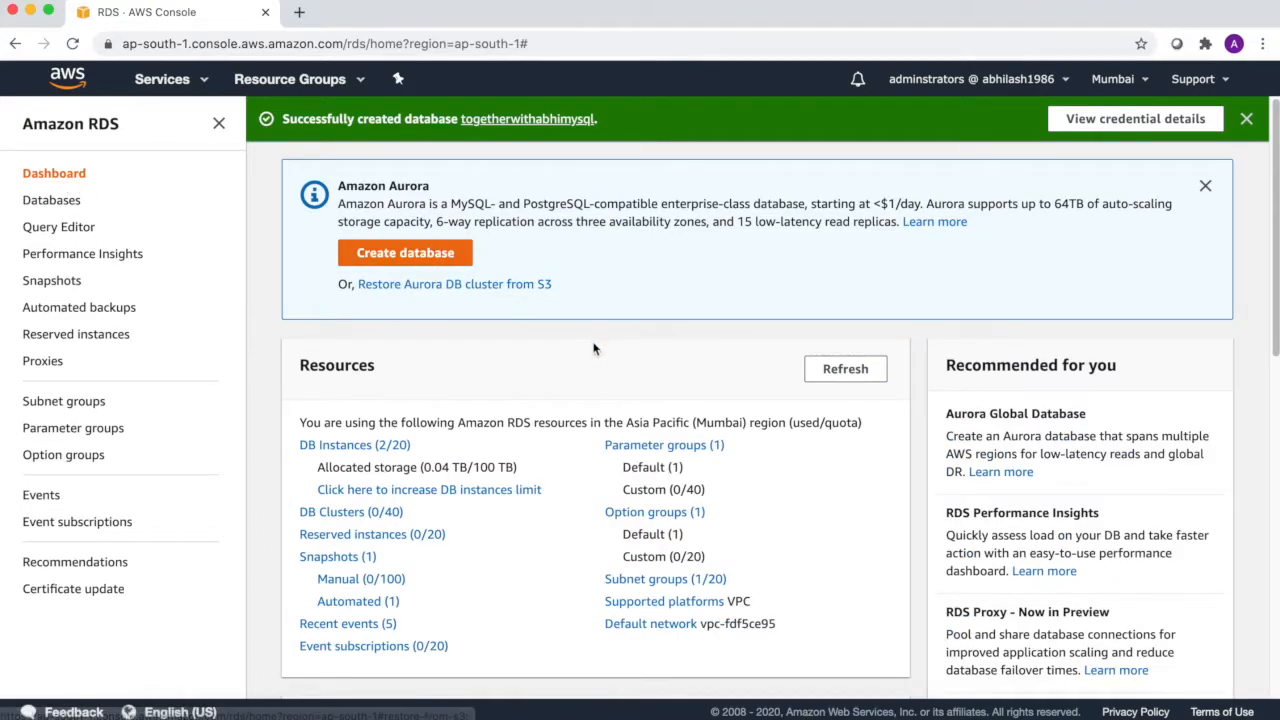
# - Open the list of DB instances and check the role and status of the master and its read replica
pyautogui.click(324, 445)
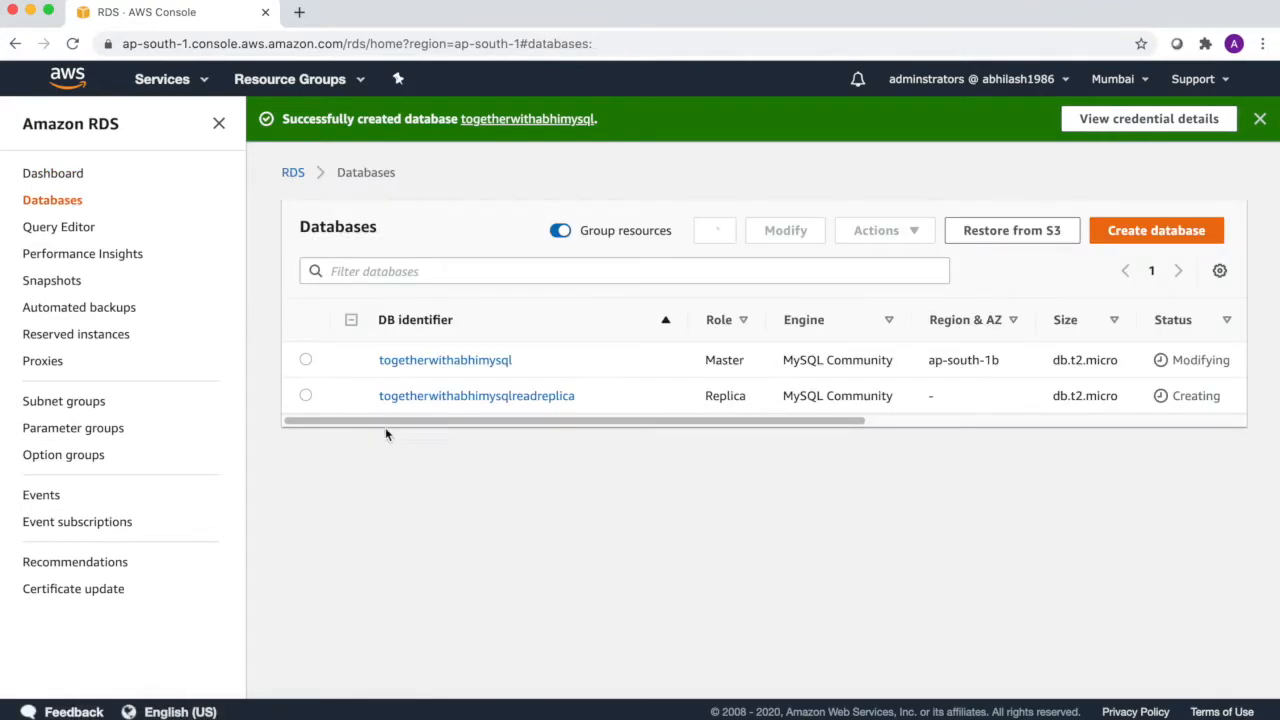
pyautogui.moveTo(633, 418); pyautogui.dragTo(800, 421)
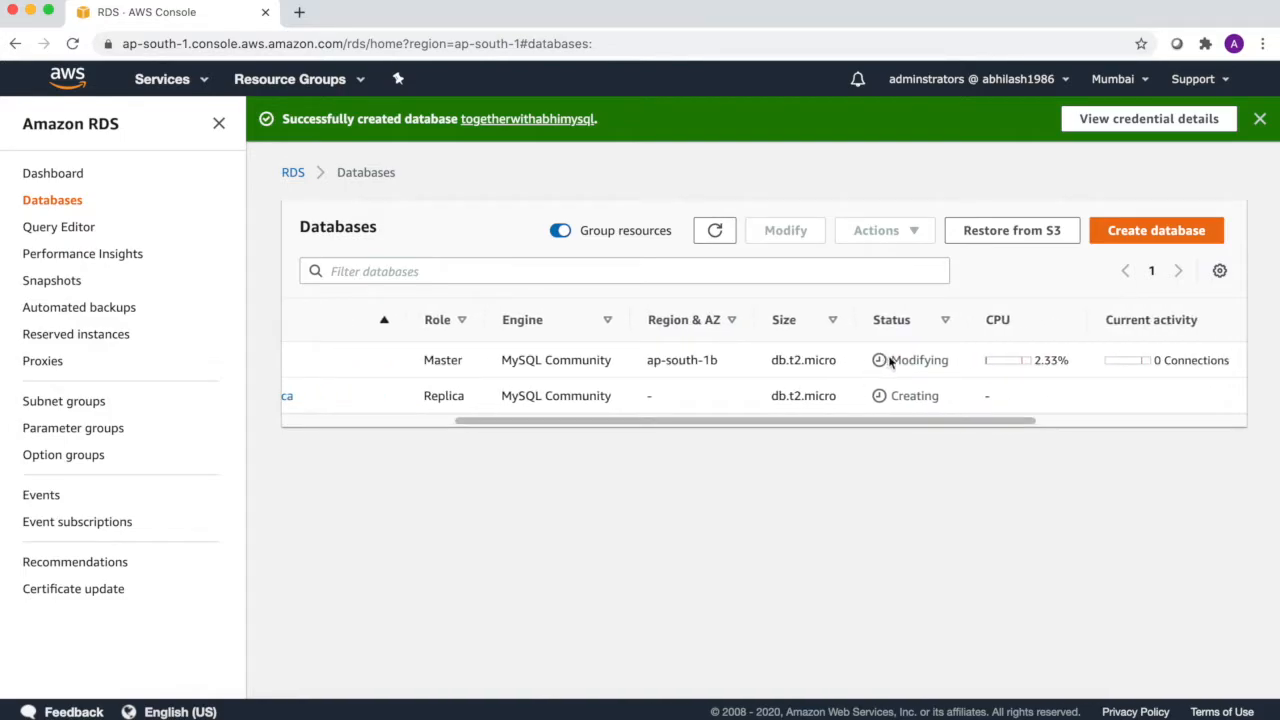
pyautogui.moveTo(896, 360); pyautogui.dragTo(649, 434)
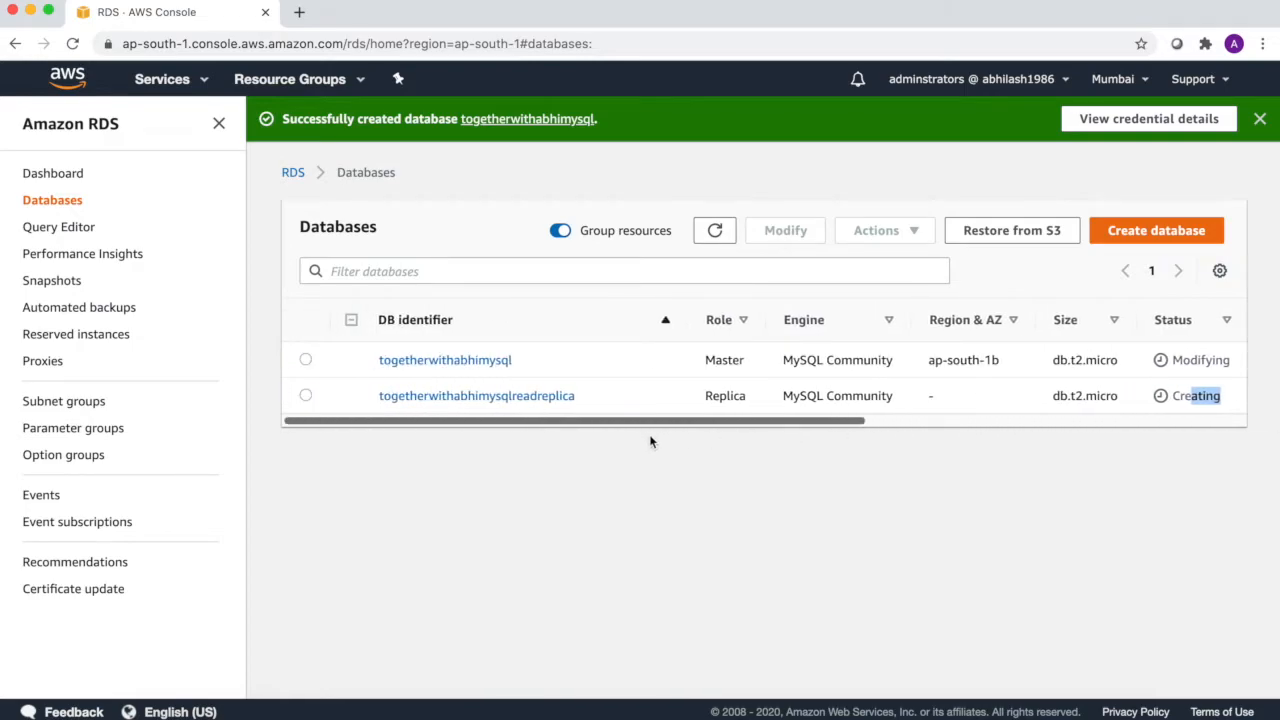
pyautogui.click(741, 553)
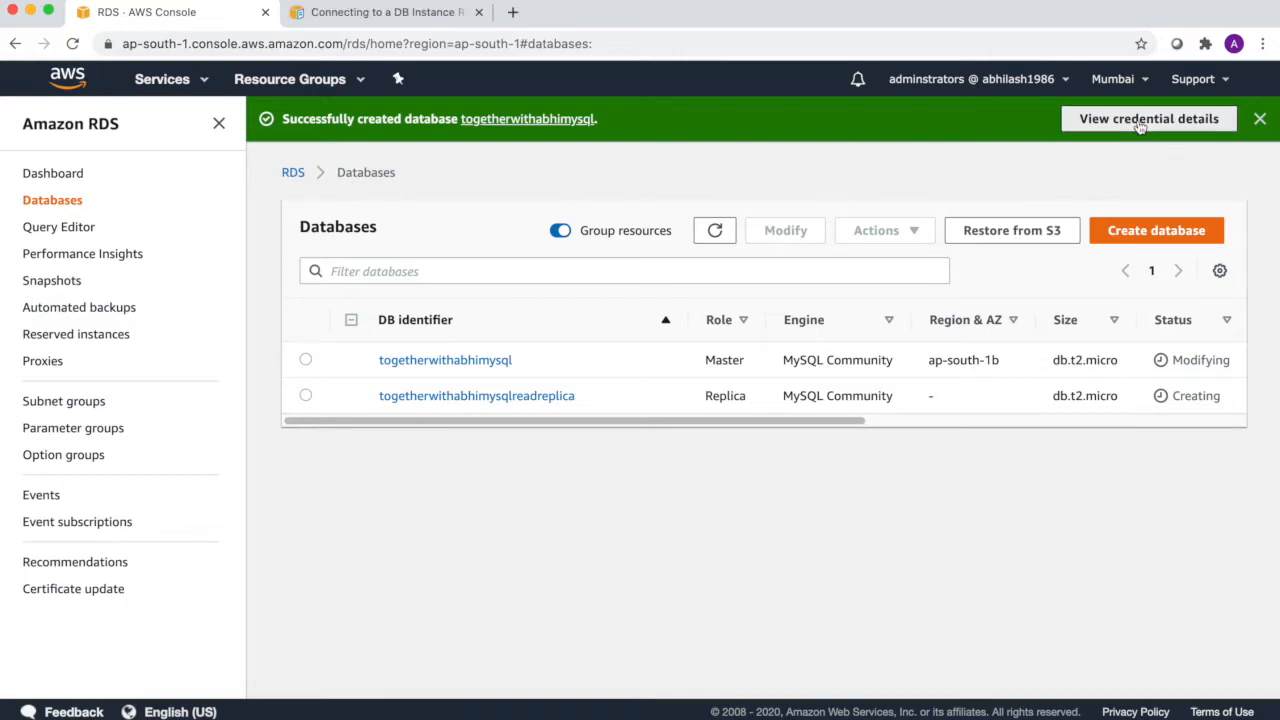
# - View the credential details of togetherwithabhimysql and copy its endpoint
pyautogui.click(1140, 124)
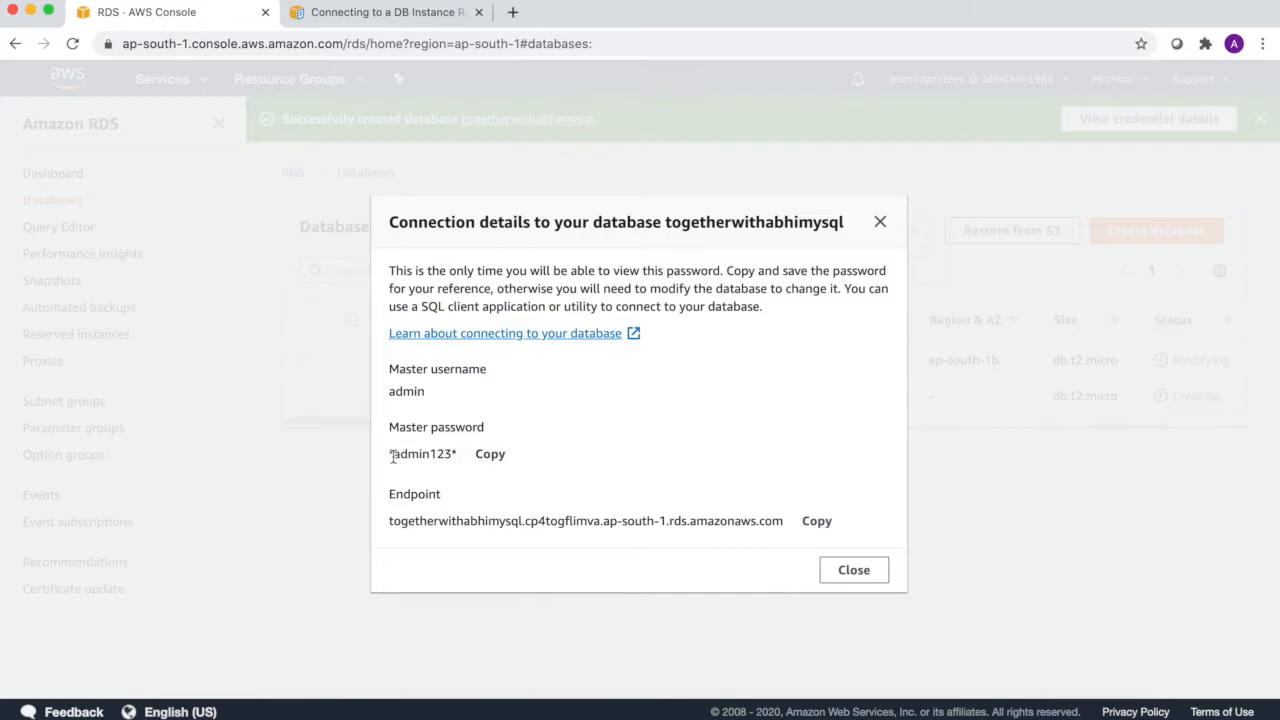
pyautogui.moveTo(393, 457); pyautogui.dragTo(460, 458)
pyautogui.click(818, 524)
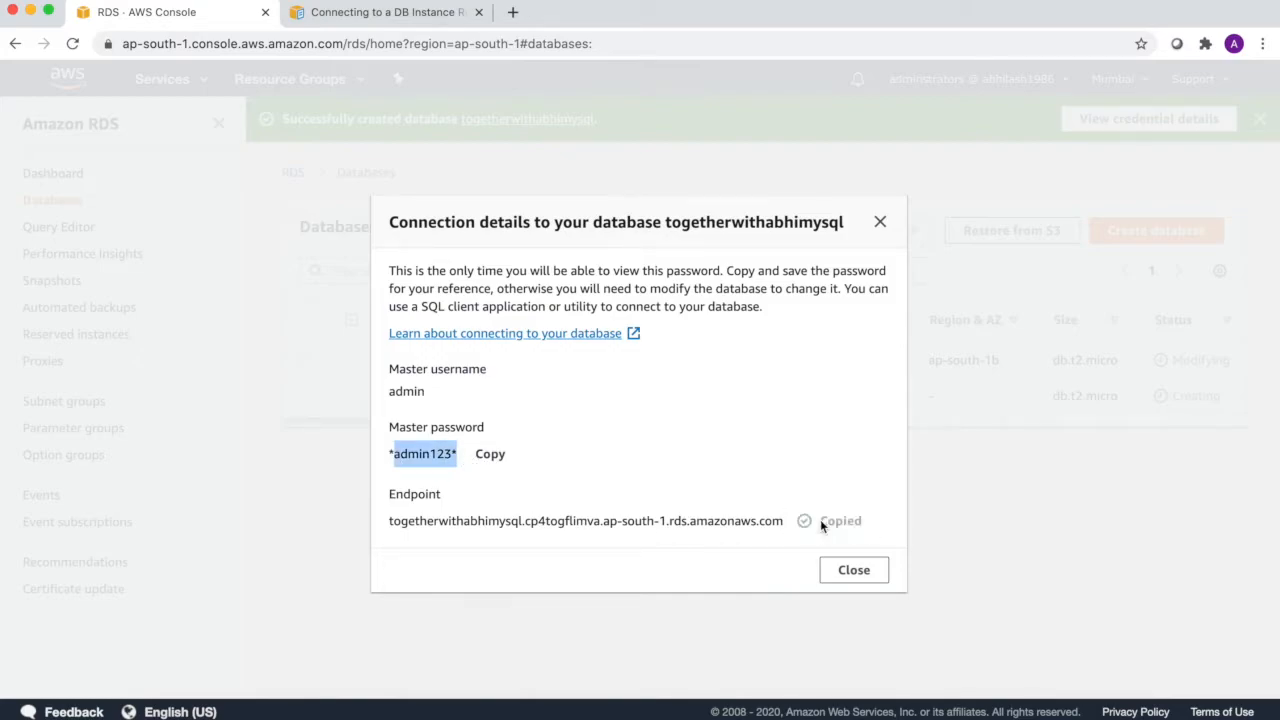
# - Open the guide on connecting to a DB instance running MySQL and read which host name and port to specify
pyautogui.click(526, 336)
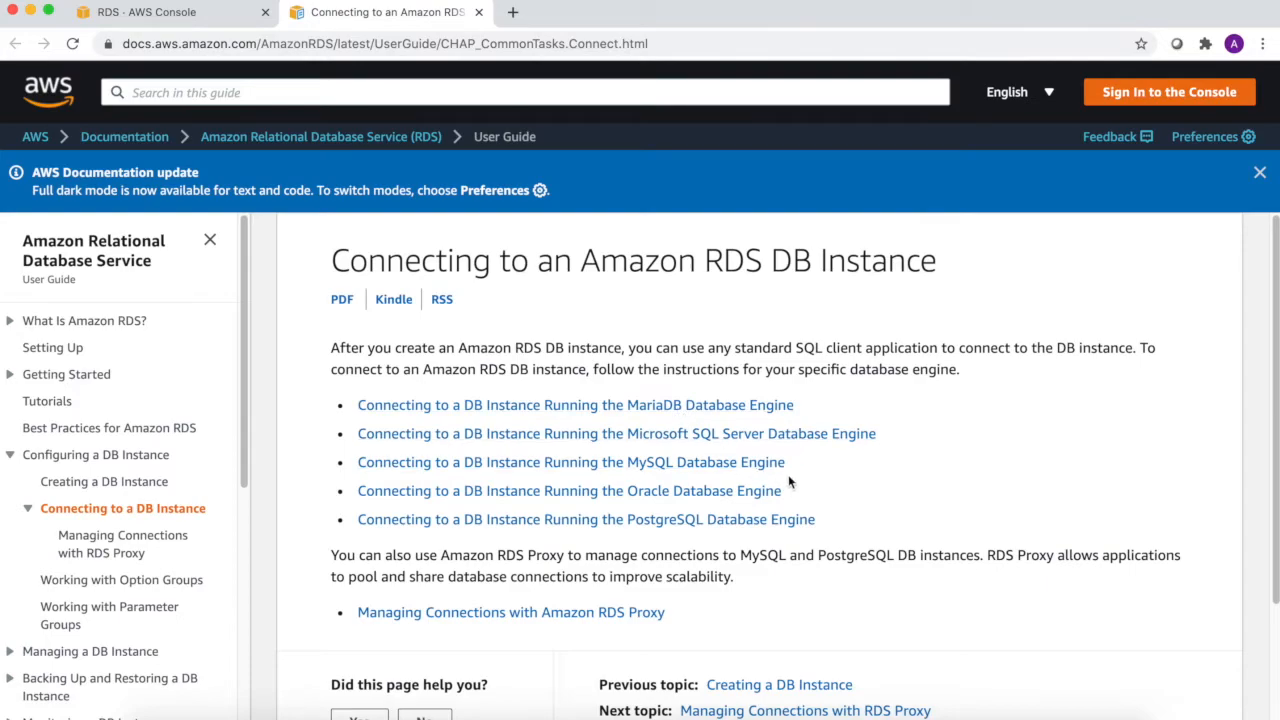
pyautogui.scroll(-1, 708, 474)
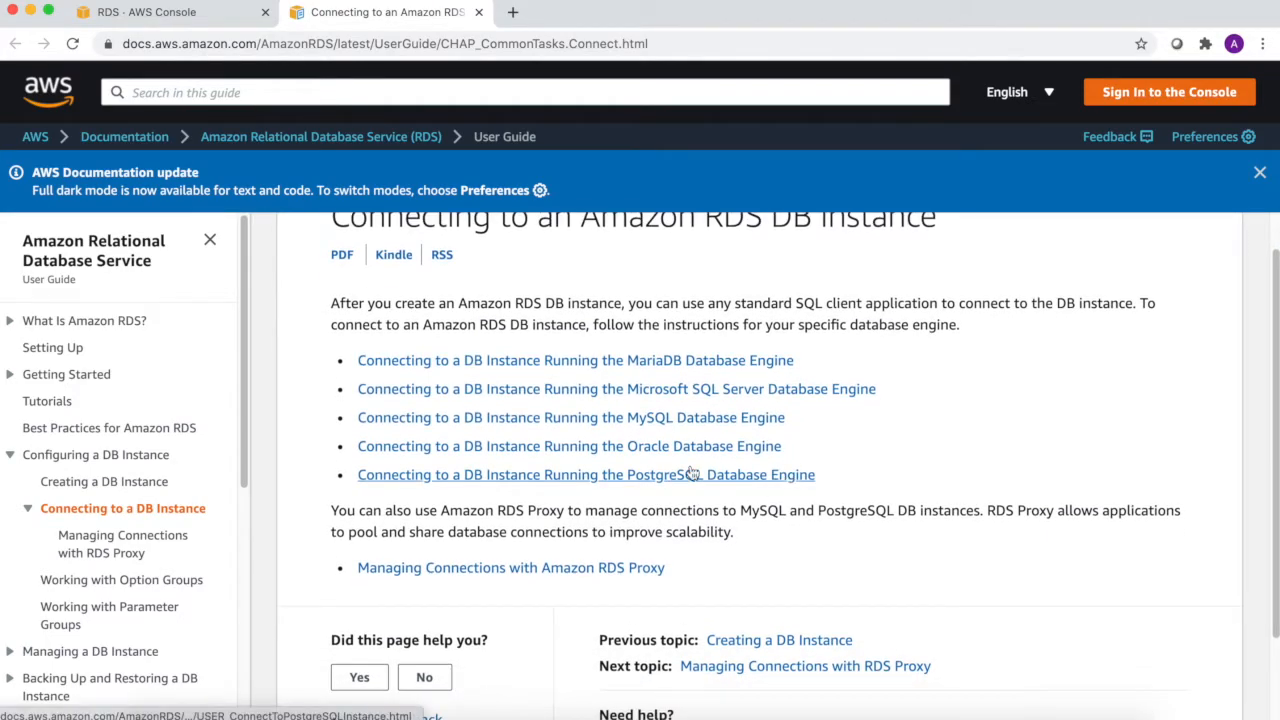
pyautogui.click(623, 417)
pyautogui.scroll(-4, 648, 452)
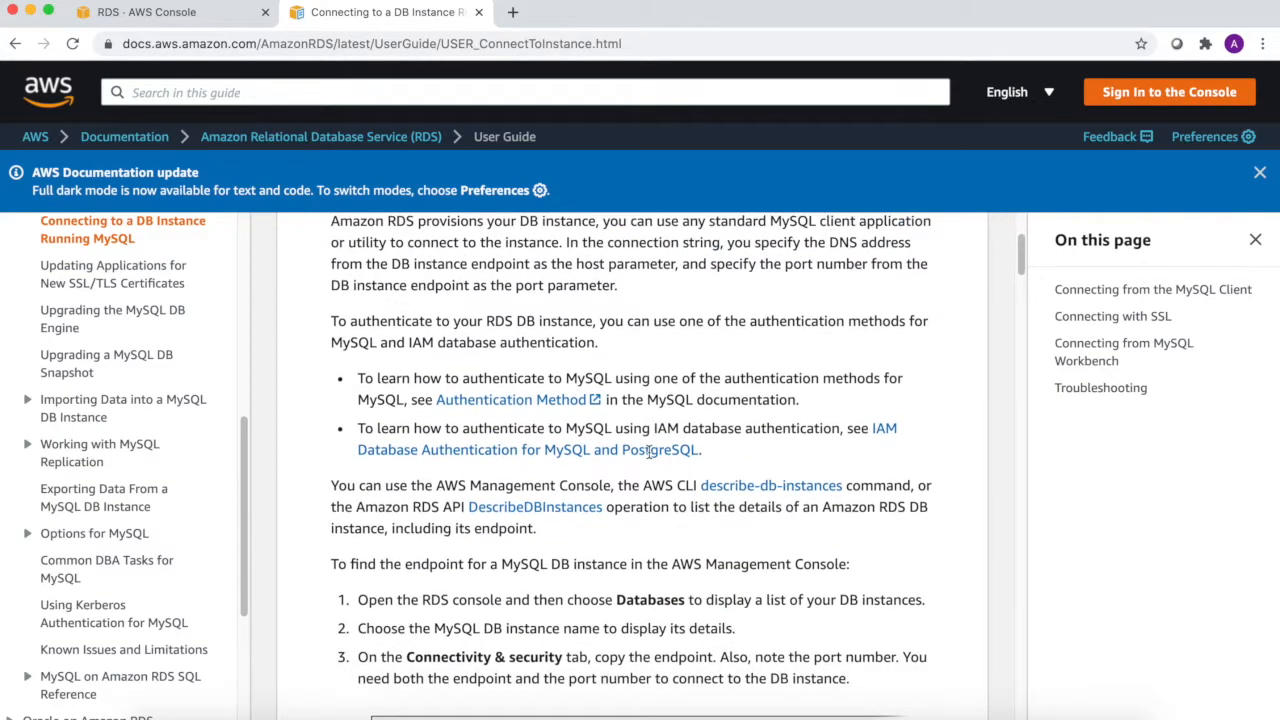
pyautogui.scroll(-12, 648, 452)
pyautogui.scroll(-5, 649, 452)
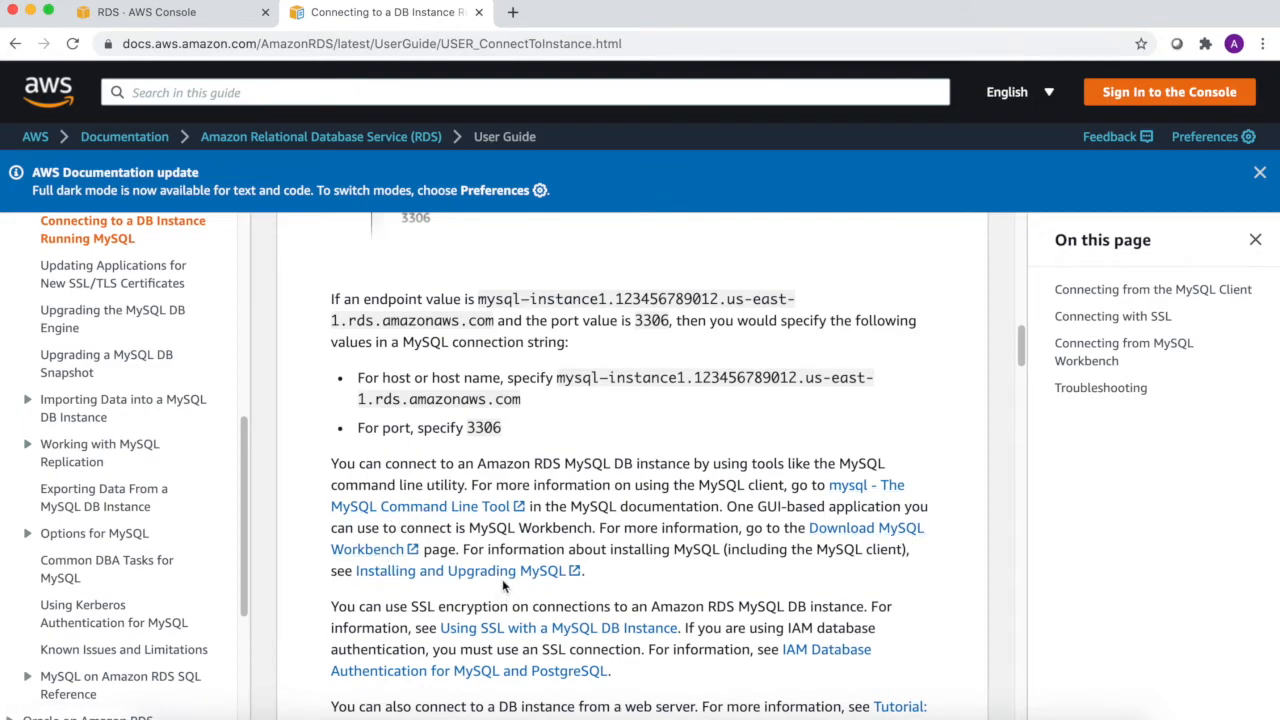
pyautogui.moveTo(501, 428); pyautogui.dragTo(484, 428)
pyautogui.moveTo(573, 378); pyautogui.dragTo(610, 381)
# - Read the command for connecting from the MySQL client, and close the guide and the database's connection details
pyautogui.scroll(-4, 633, 468)
pyautogui.scroll(-5, 633, 471)
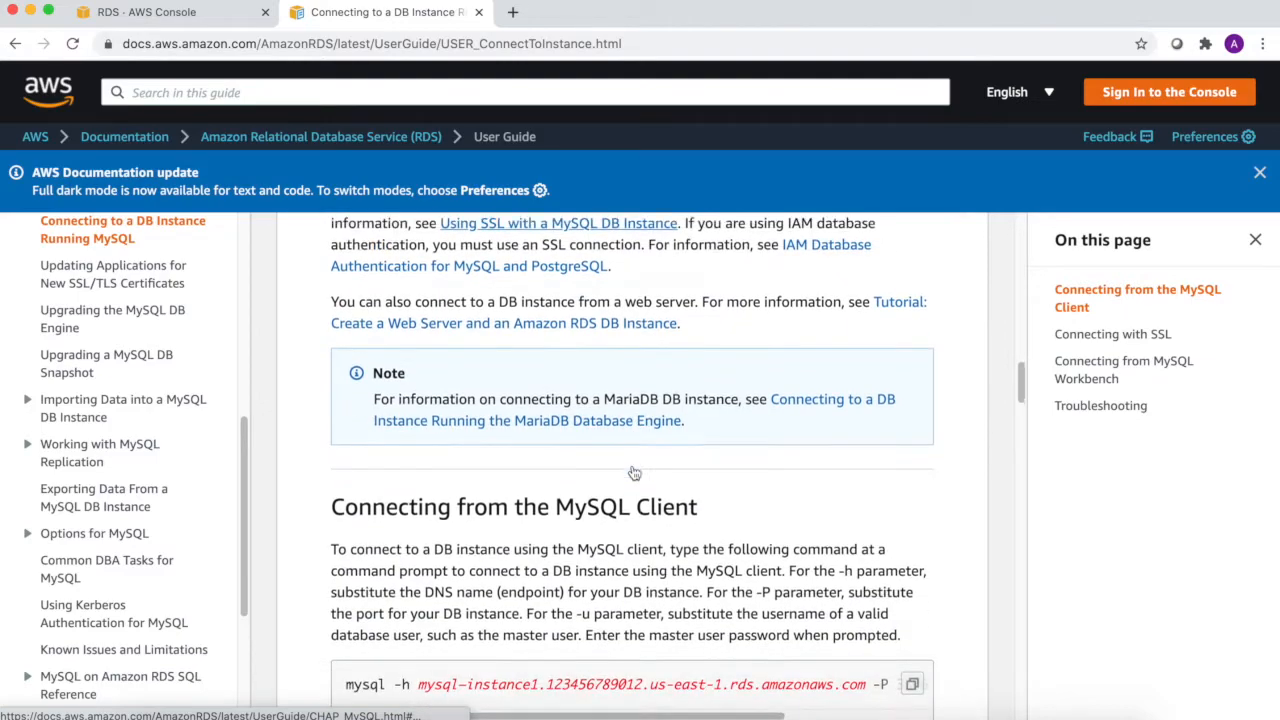
pyautogui.moveTo(411, 489); pyautogui.dragTo(591, 495)
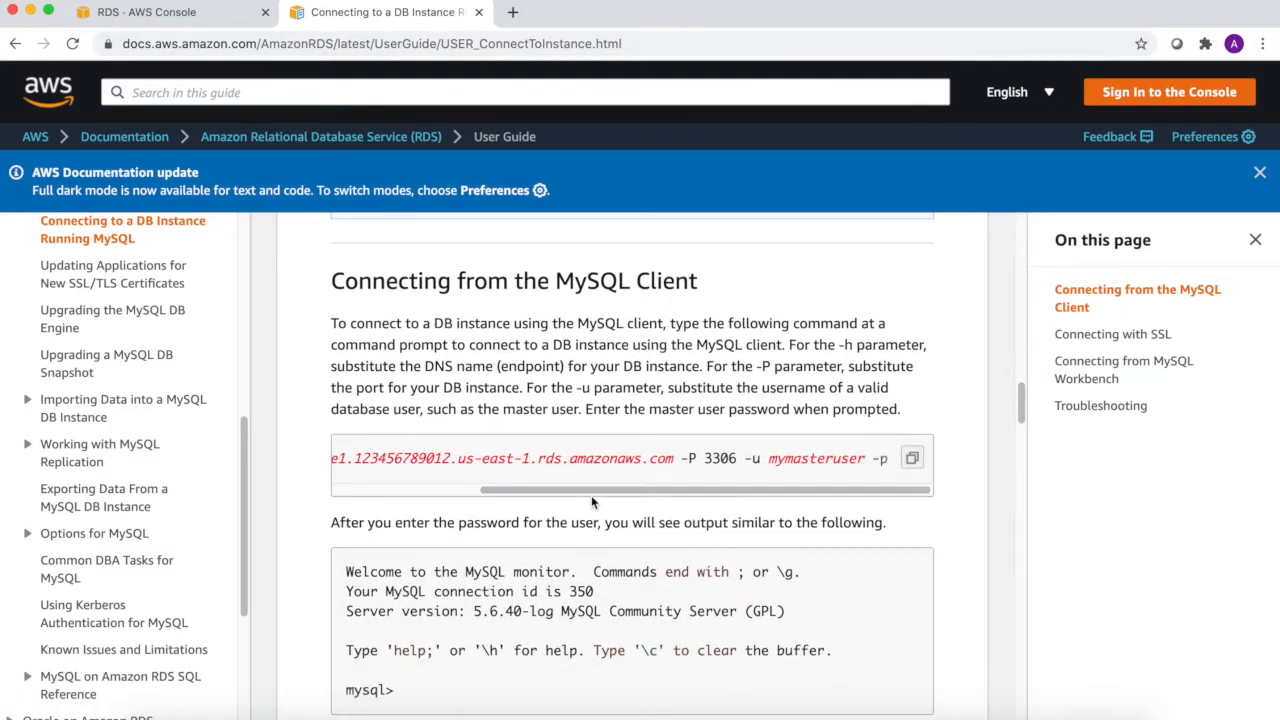
pyautogui.moveTo(637, 489); pyautogui.dragTo(491, 490)
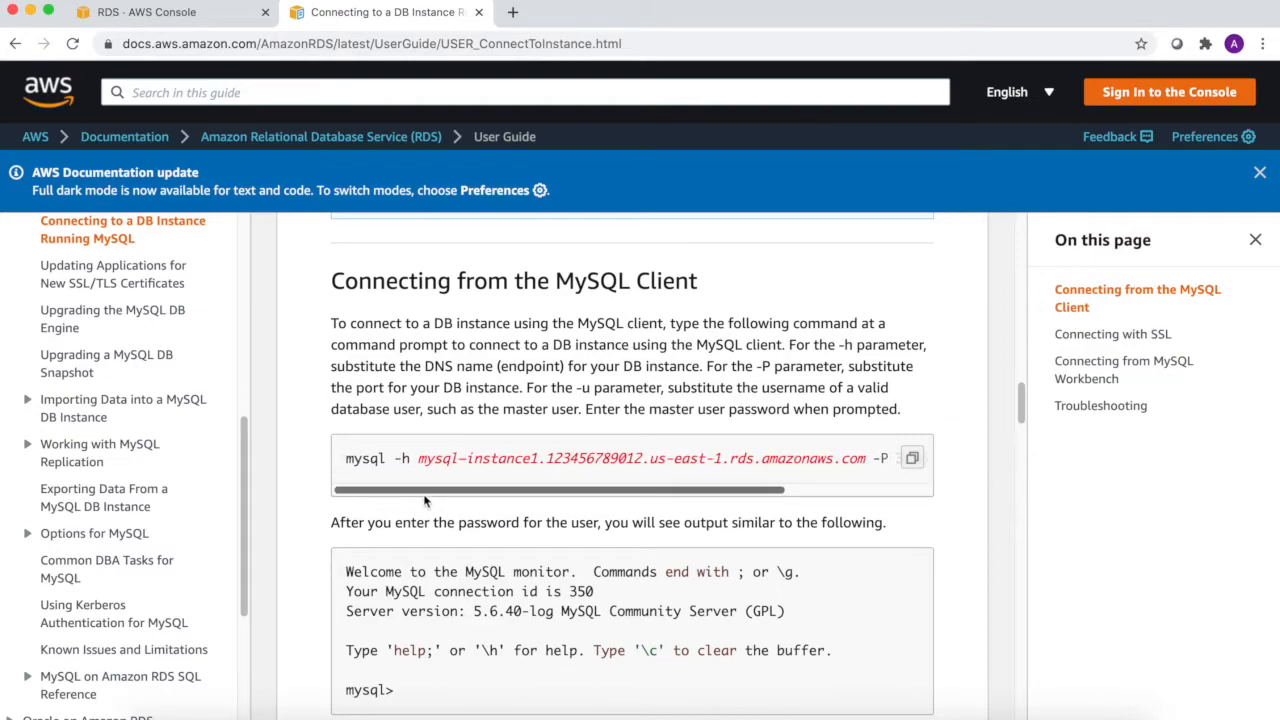
pyautogui.scroll(-2, 451, 548)
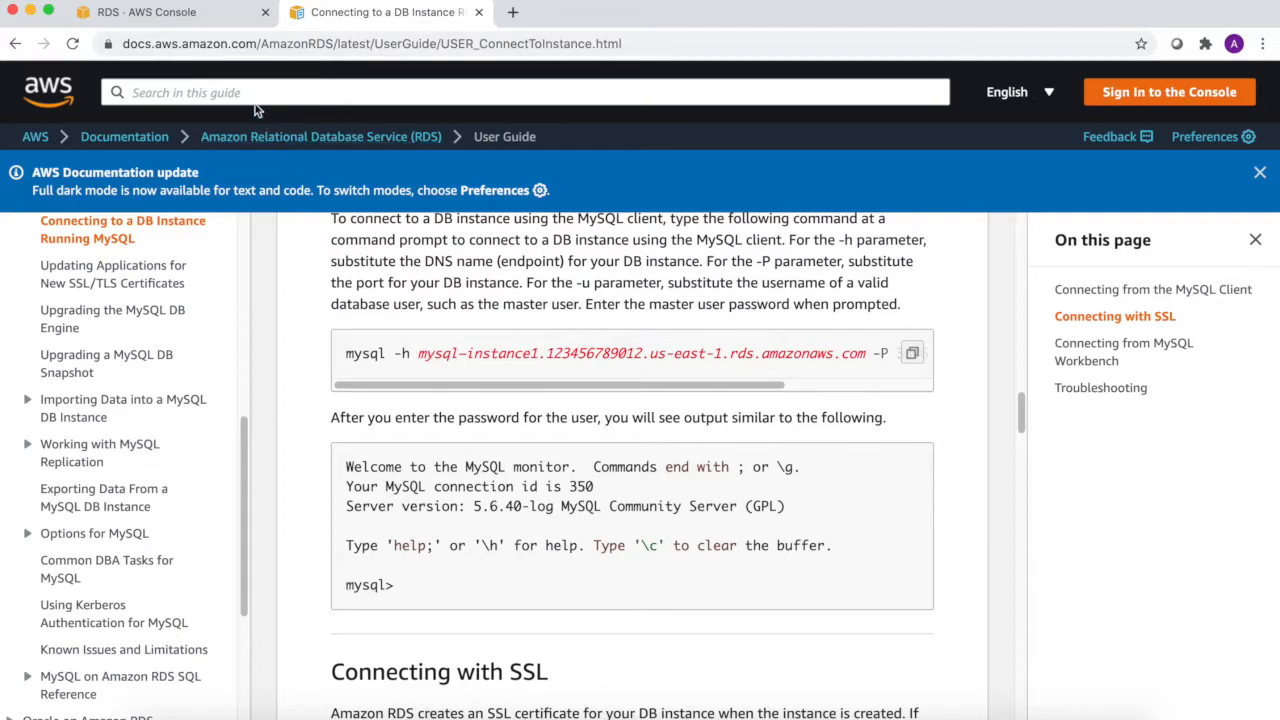
pyautogui.click(479, 13)
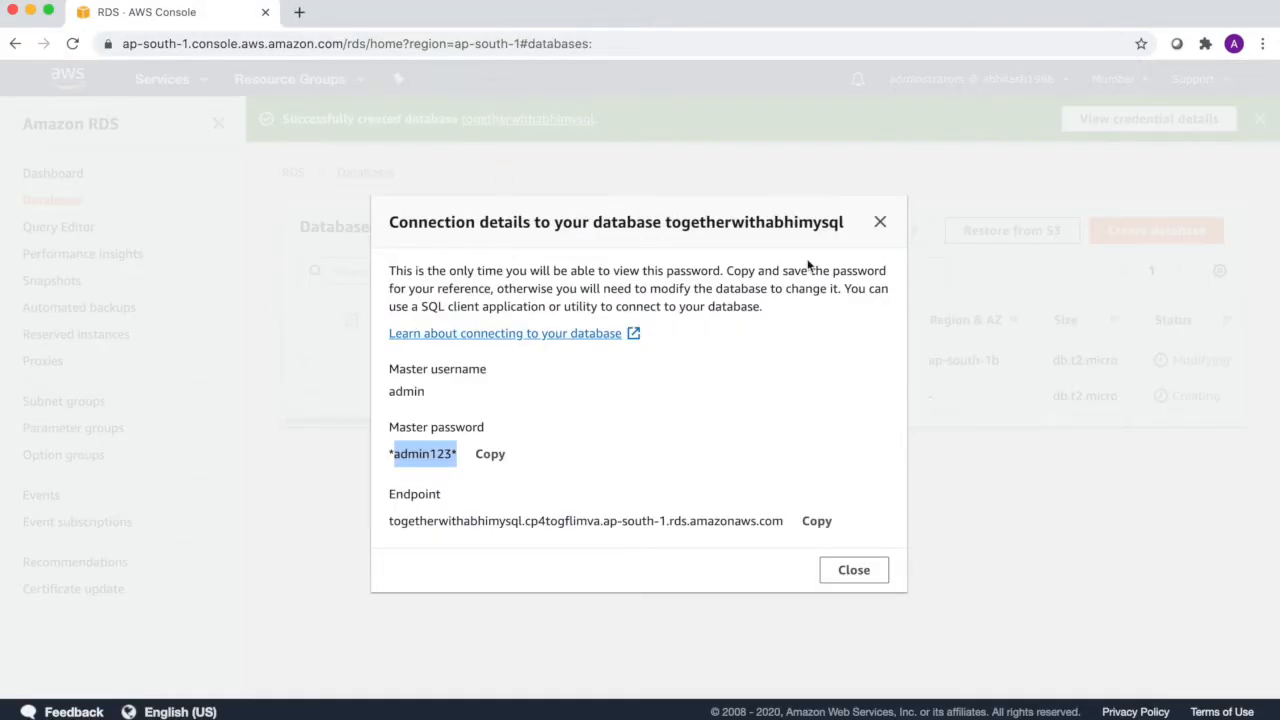
pyautogui.click(879, 221)
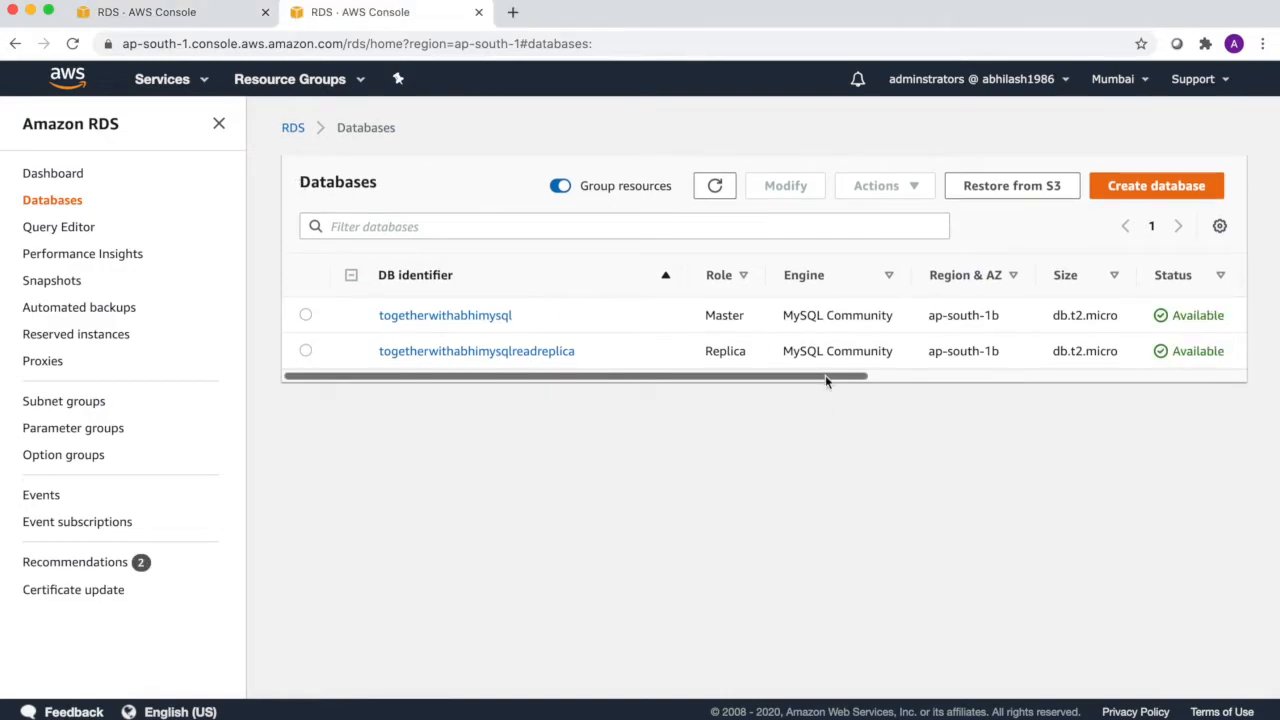
# - Check the region, size, status, CPU and current activity of the master and the read replica in the databases list
pyautogui.moveTo(826, 377)
pyautogui.mouseDown()
pyautogui.moveTo(871, 377)
pyautogui.moveTo(820, 377)
pyautogui.mouseUp()
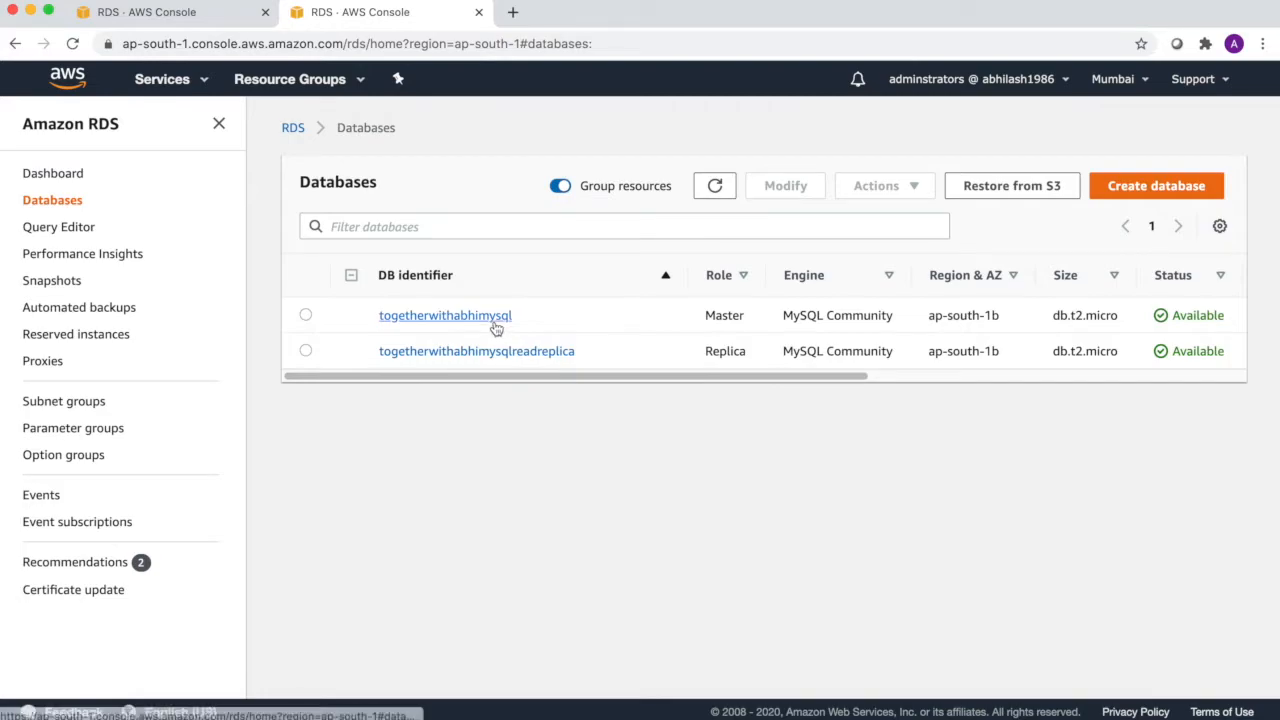
pyautogui.moveTo(612, 383); pyautogui.dragTo(779, 386)
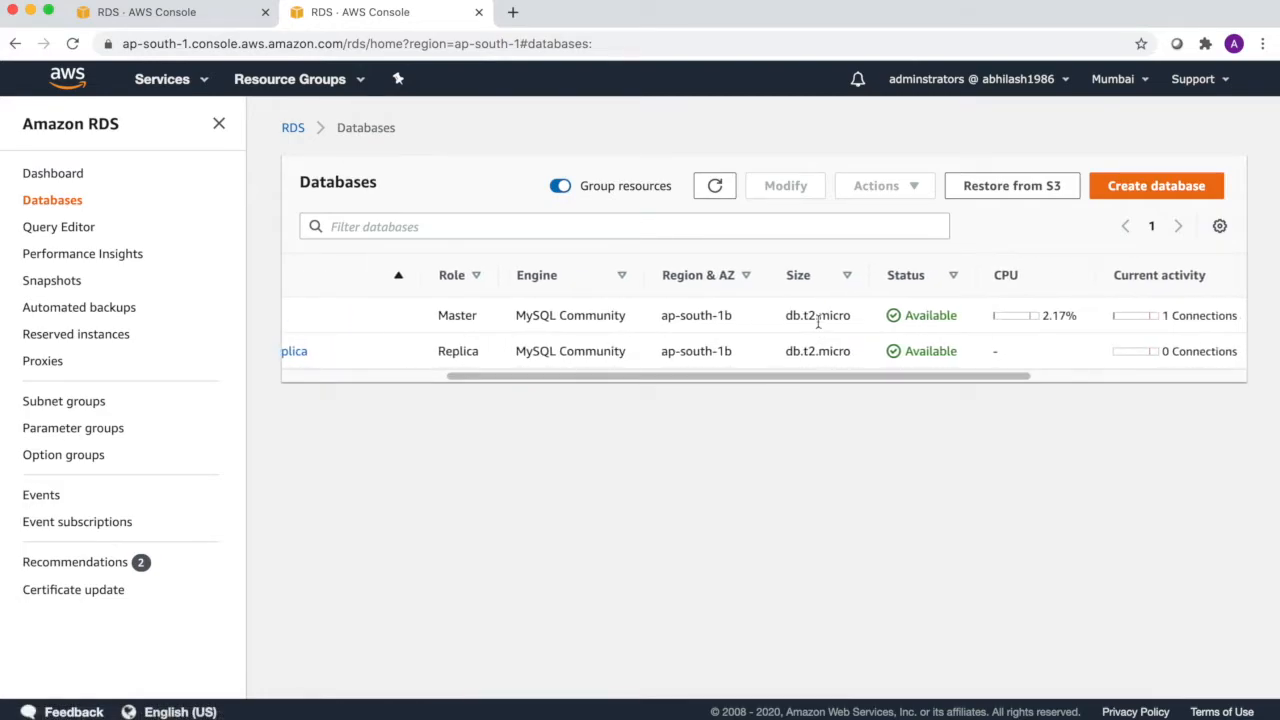
pyautogui.moveTo(920, 374); pyautogui.dragTo(650, 380)
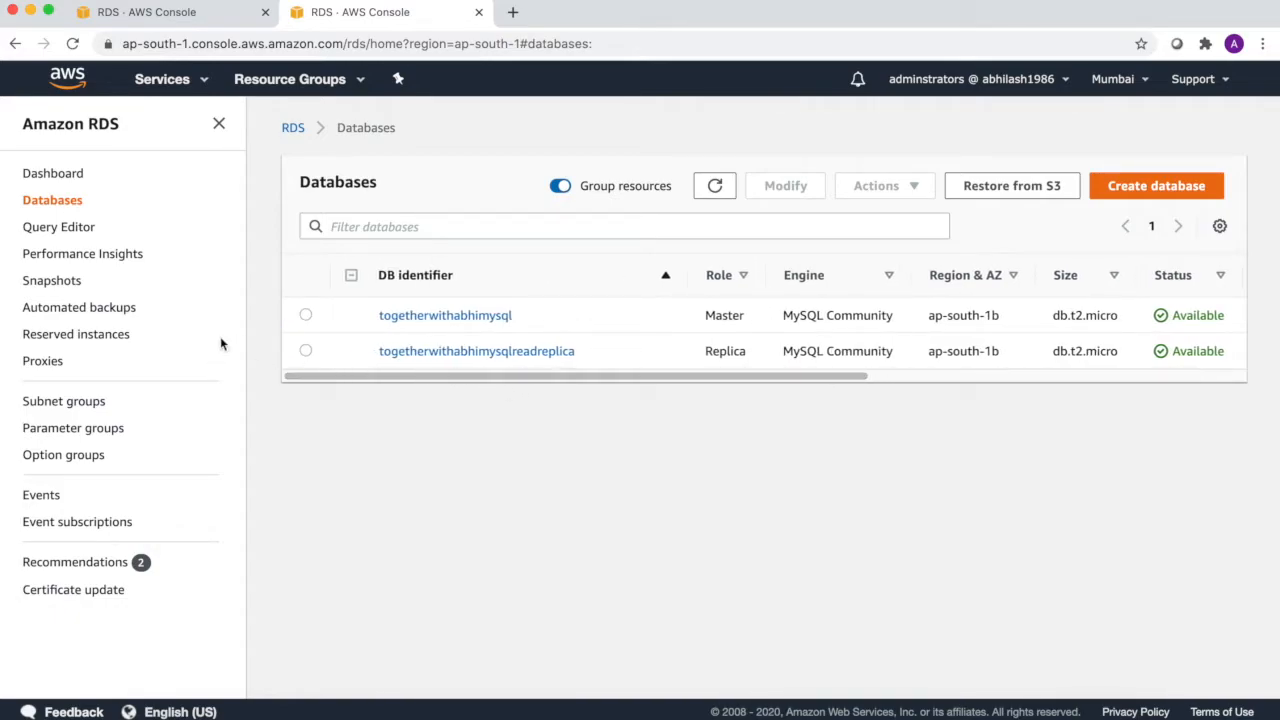
# - Open the Query Editor in a separate tab, read which databases it supports, and dismiss the dialog
pyautogui.keyDown('super'); pyautogui.click(57, 228); pyautogui.keyUp('super')
pyautogui.click(600, 16)
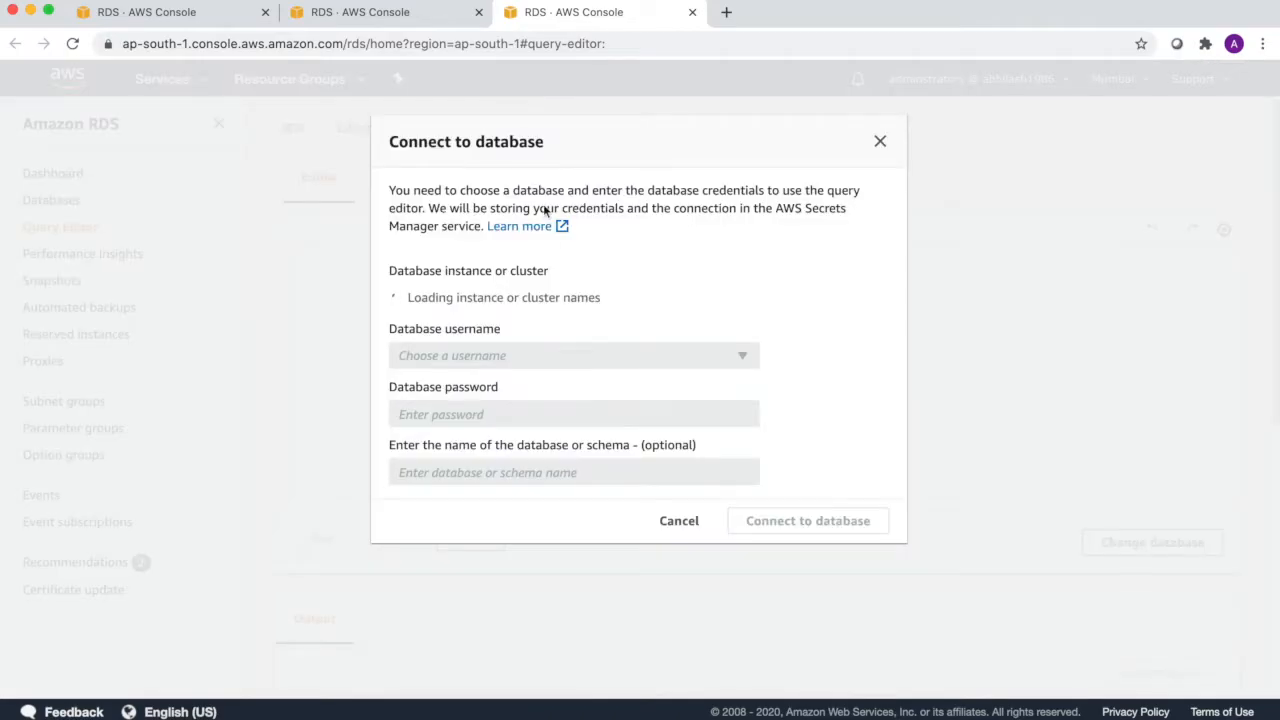
pyautogui.moveTo(476, 199); pyautogui.dragTo(754, 190)
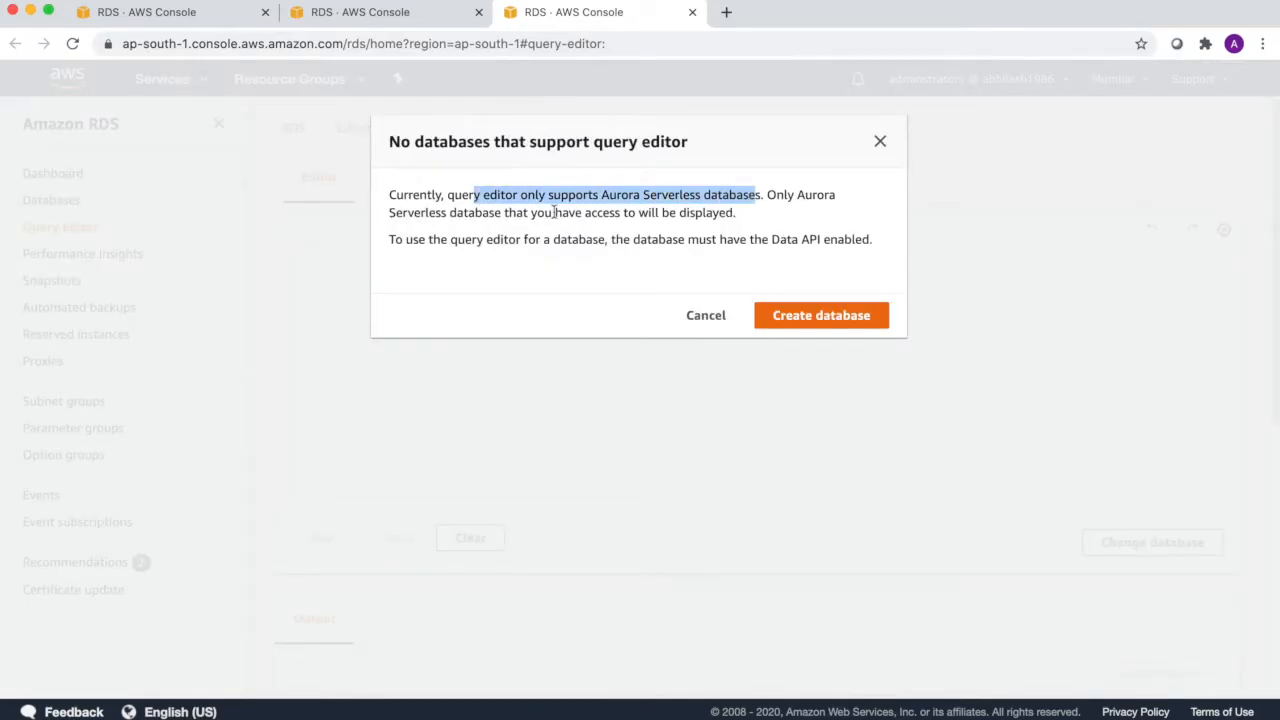
pyautogui.moveTo(478, 214); pyautogui.dragTo(720, 213)
pyautogui.moveTo(528, 240); pyautogui.dragTo(871, 240)
pyautogui.click(879, 144)
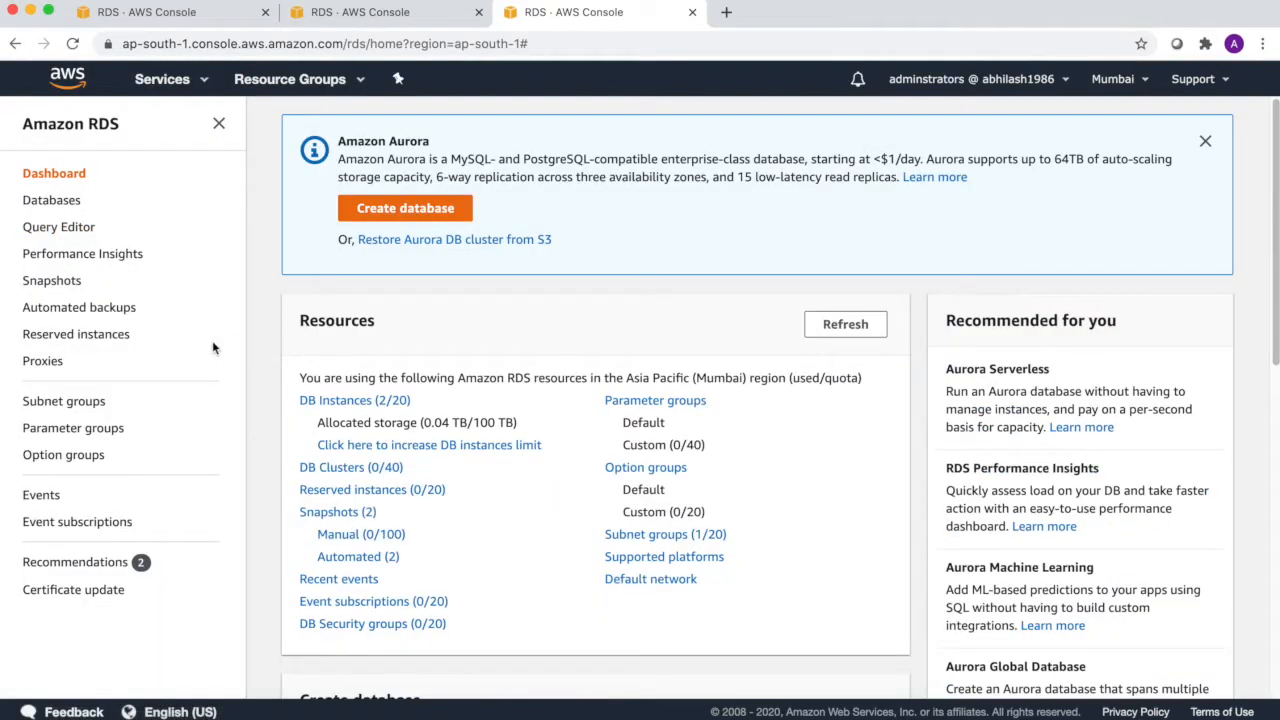
# - Open the snapshots list and examine each snapshot's creation time, type, storage and encryption
pyautogui.click(63, 281)
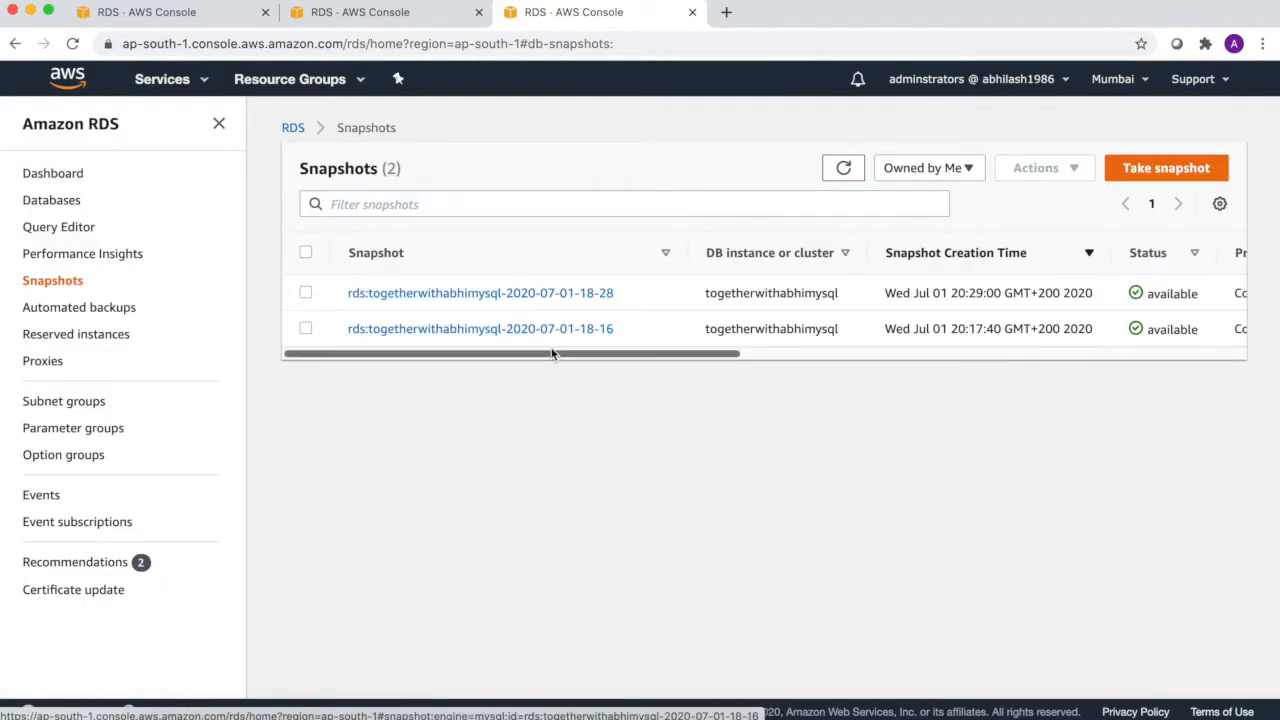
pyautogui.moveTo(551, 355); pyautogui.dragTo(762, 365)
pyautogui.moveTo(1020, 292); pyautogui.dragTo(1068, 329)
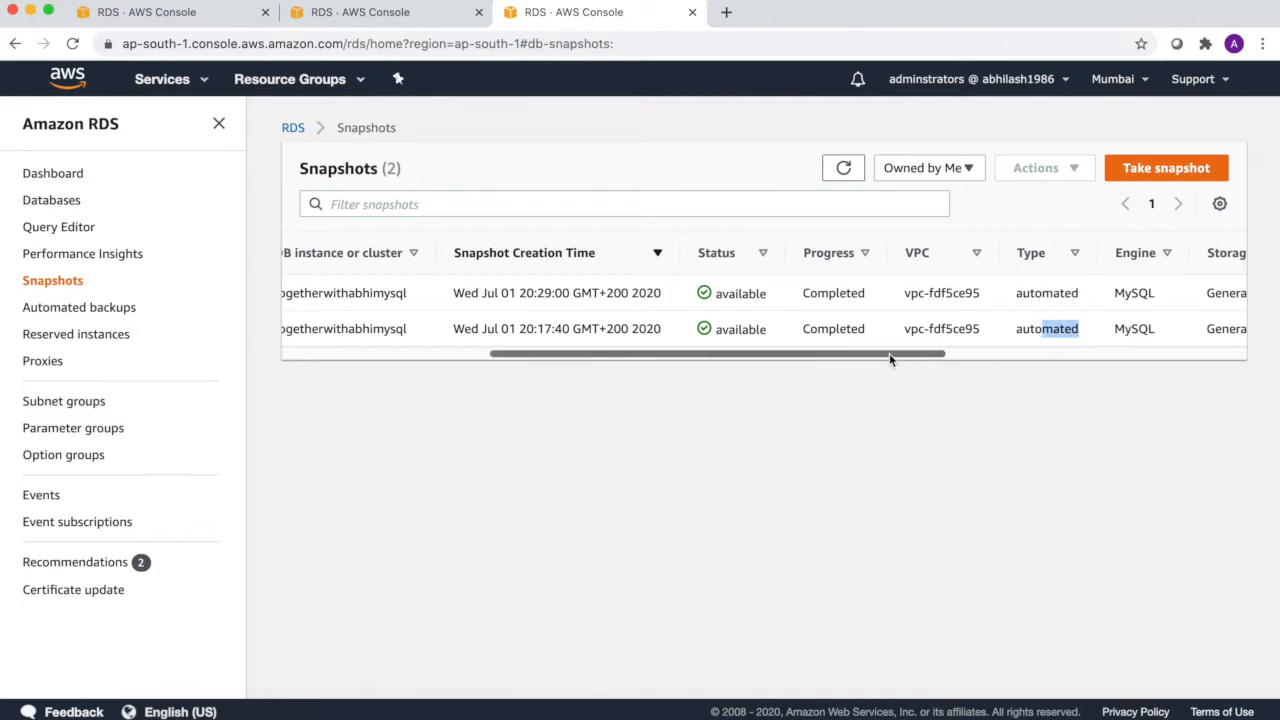
pyautogui.moveTo(889, 353); pyautogui.dragTo(1192, 370)
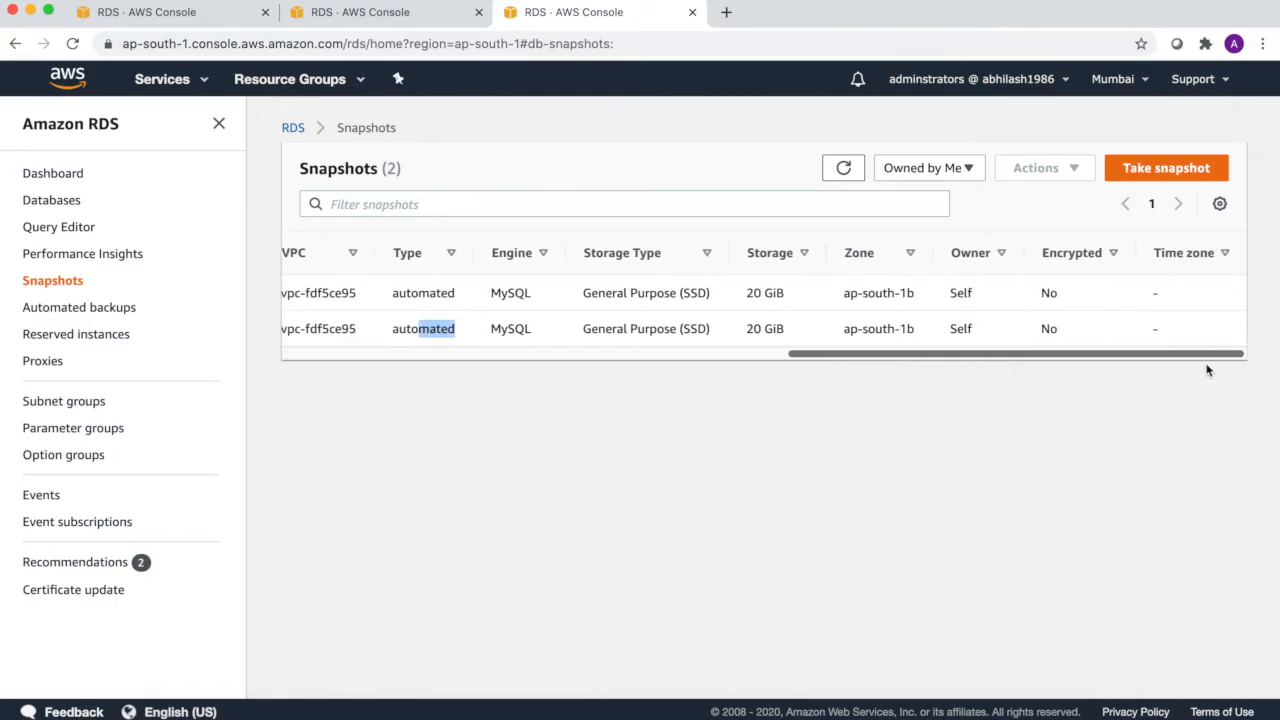
pyautogui.doubleClick(1046, 292)
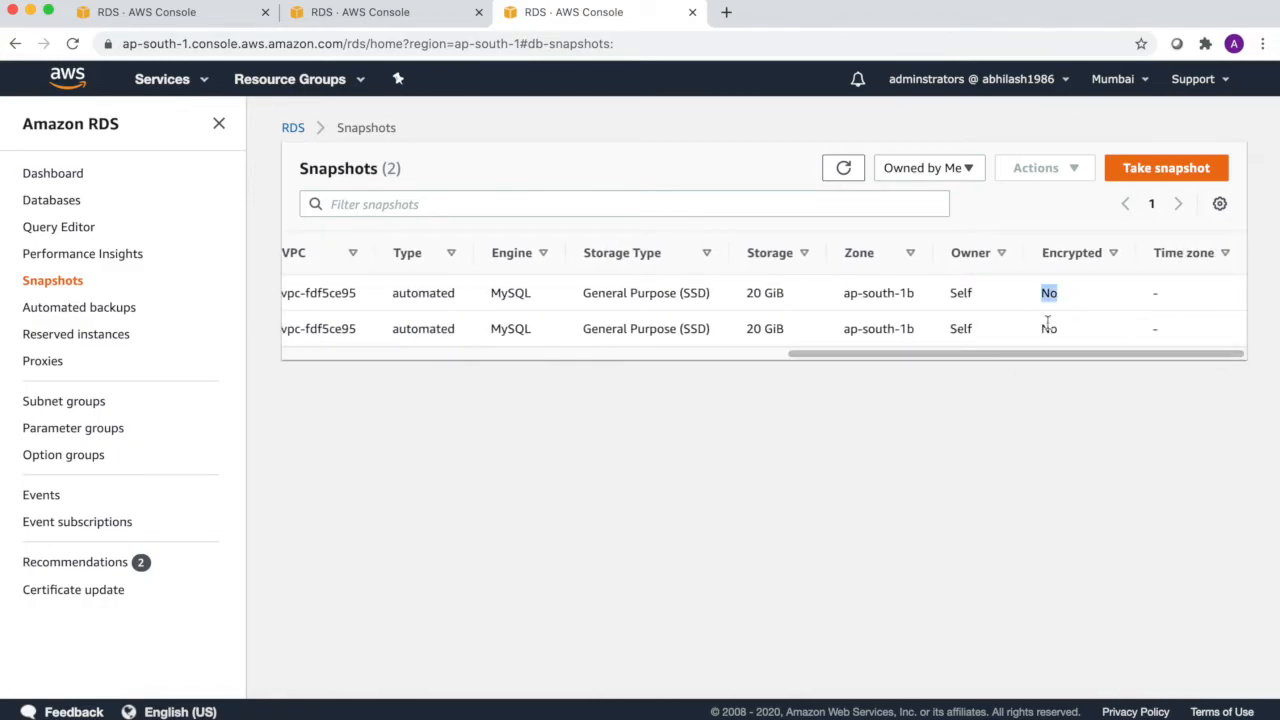
pyautogui.doubleClick(1049, 328)
pyautogui.moveTo(1025, 352); pyautogui.dragTo(477, 369)
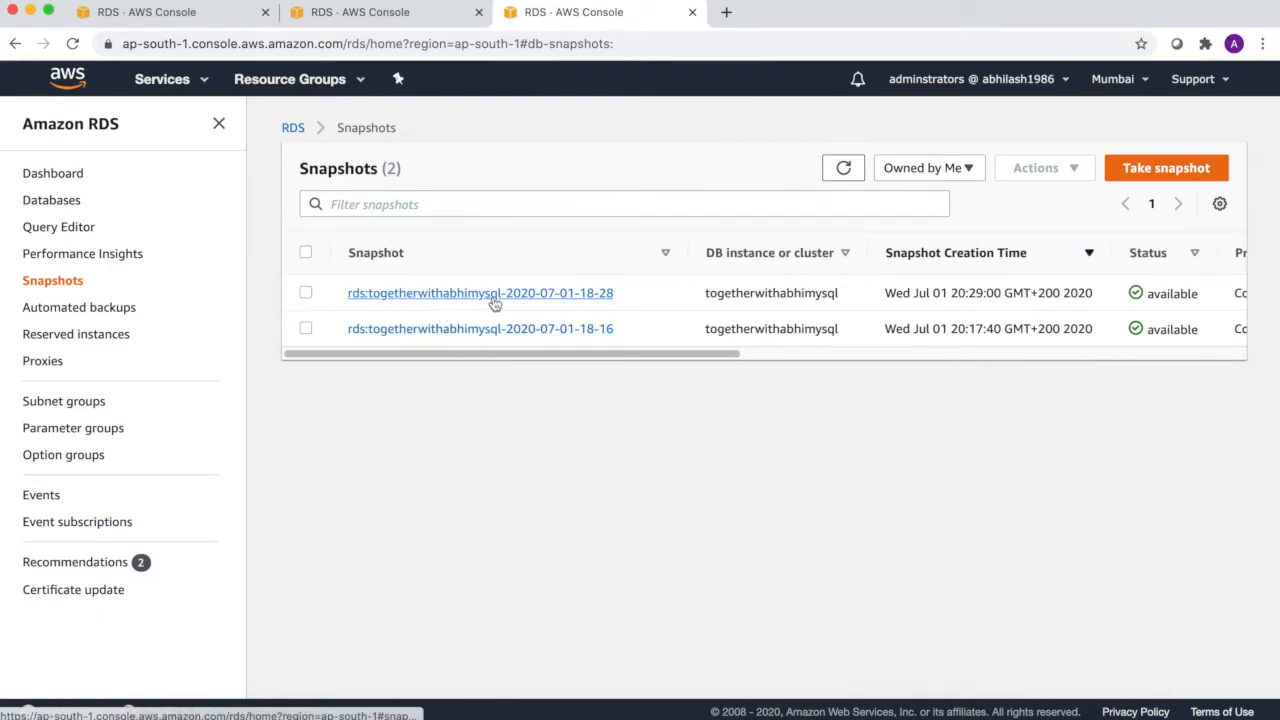
pyautogui.click(548, 295)
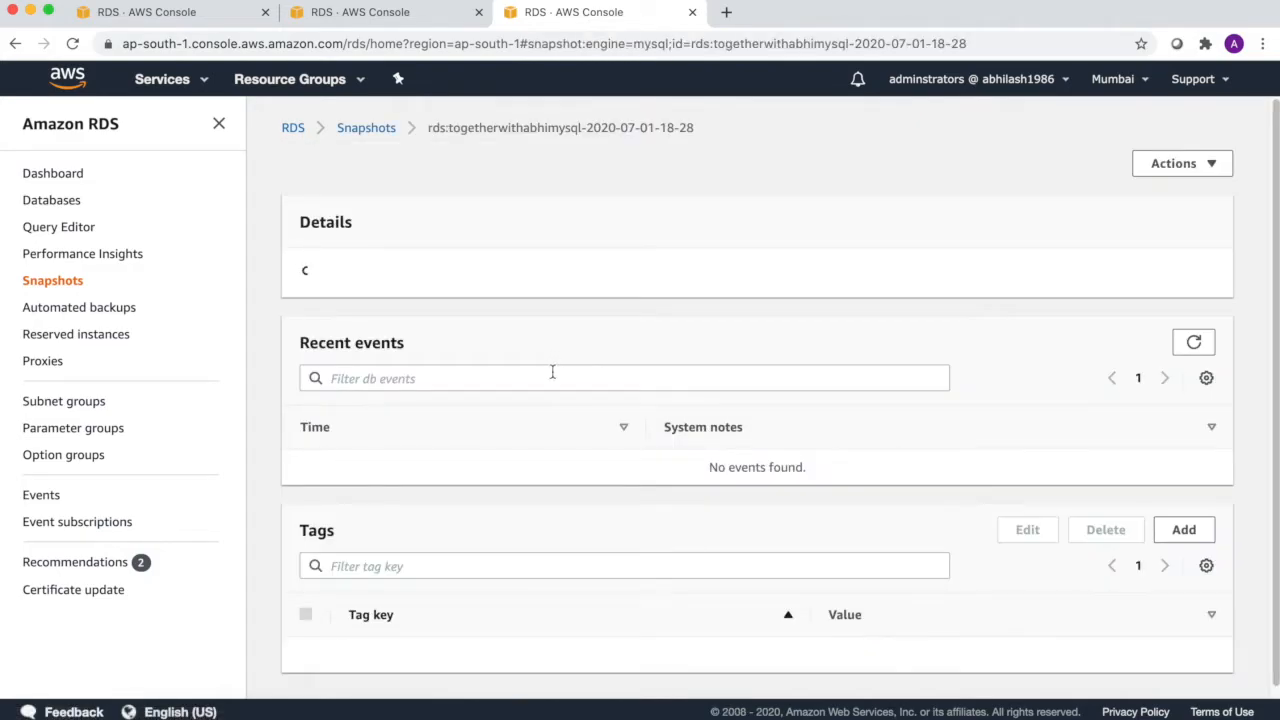
pyautogui.scroll(-1, 553, 377)
pyautogui.scroll(-2, 553, 377)
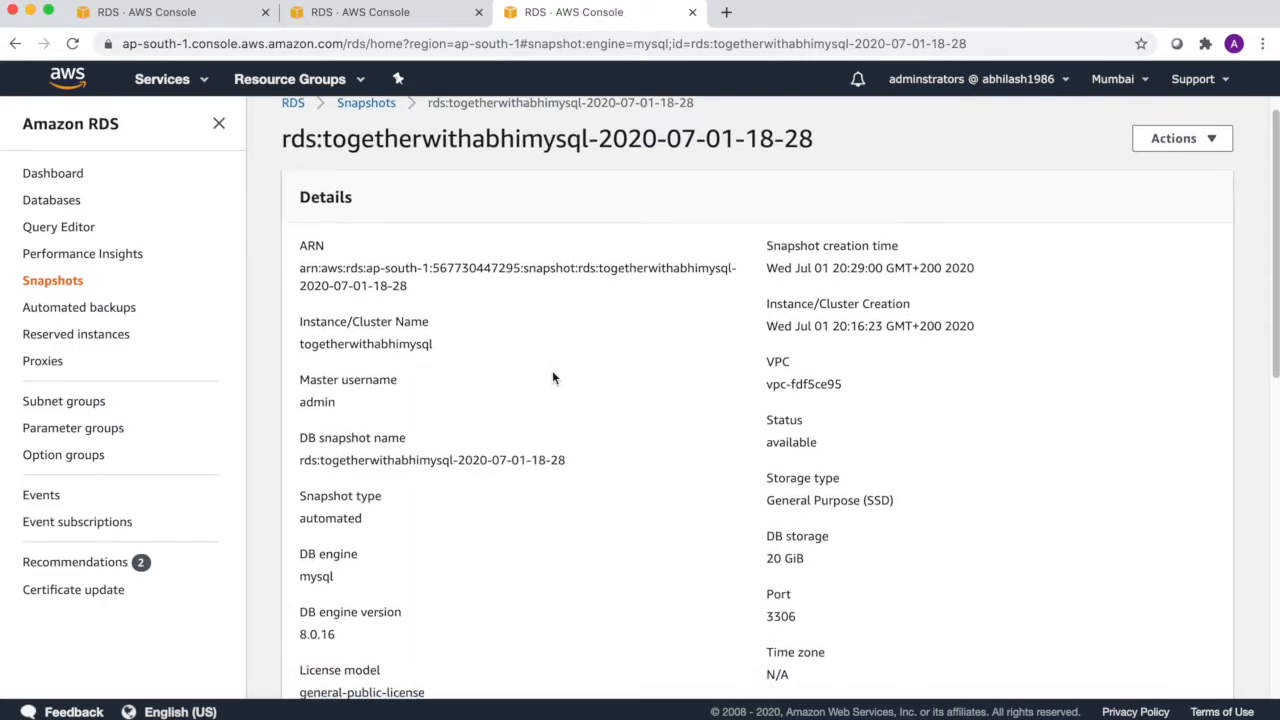
pyautogui.scroll(-2, 553, 377)
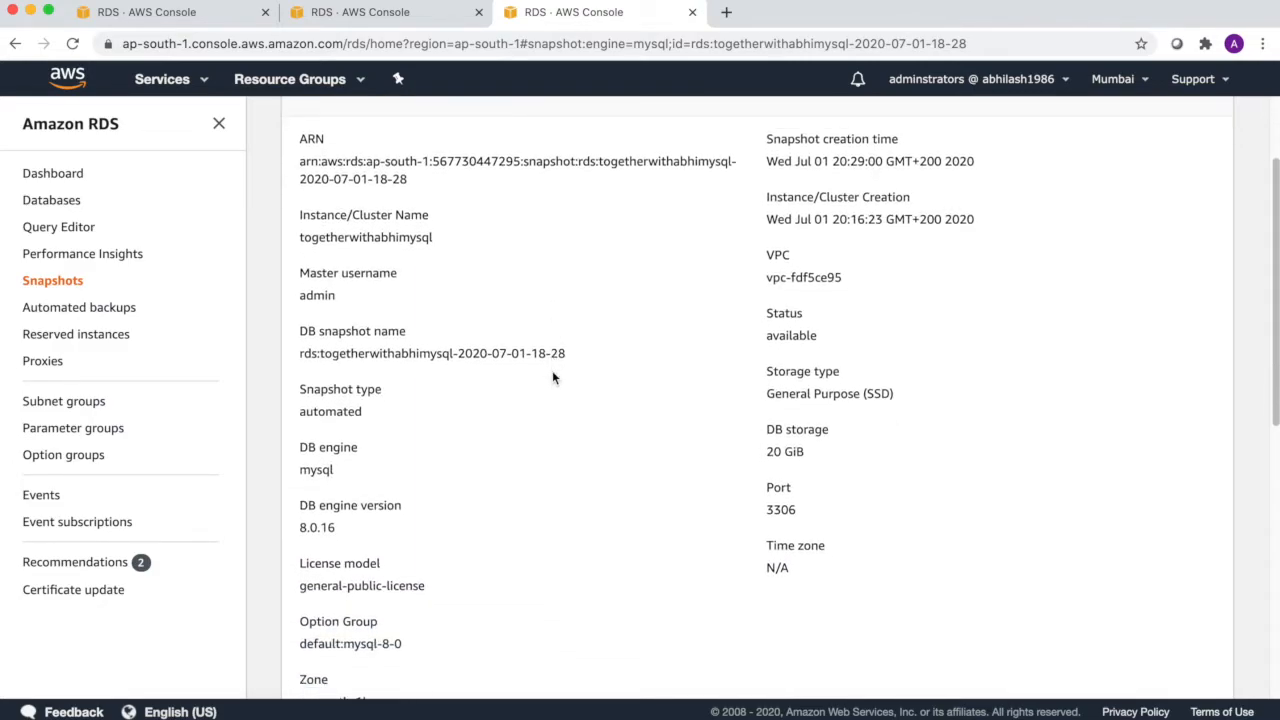
pyautogui.scroll(-3, 550, 378)
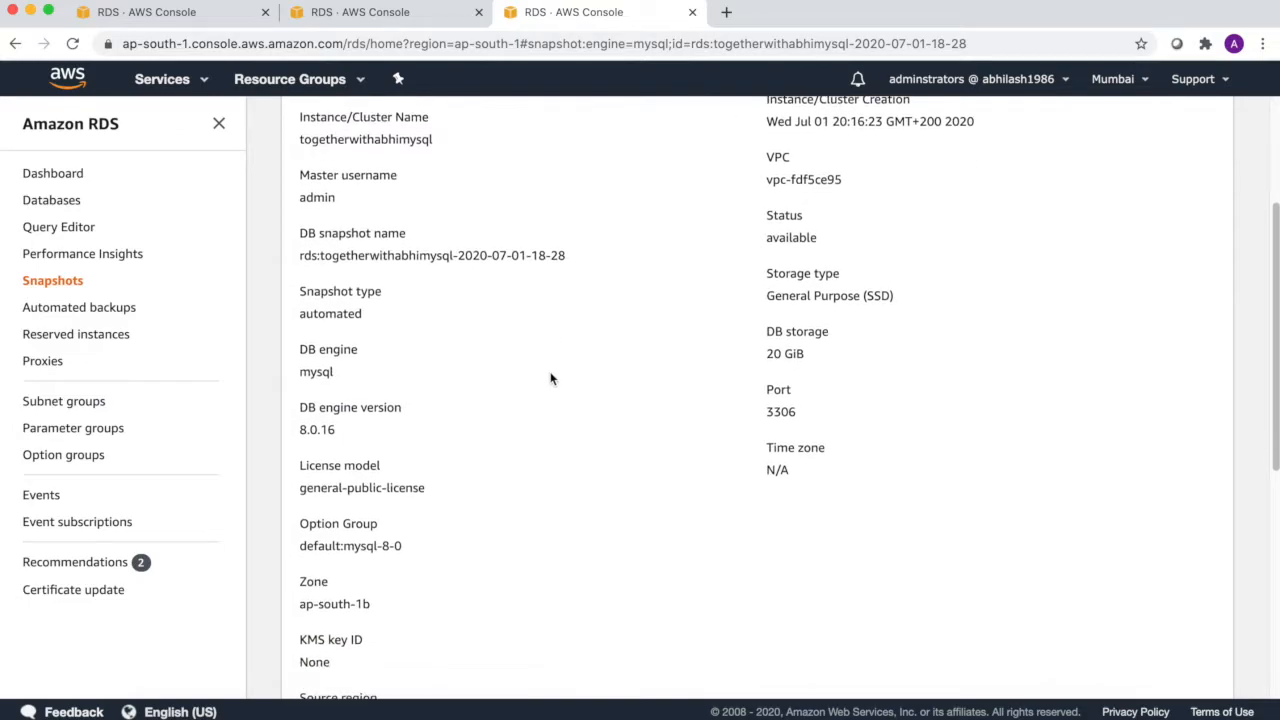
pyautogui.scroll(5, 547, 383)
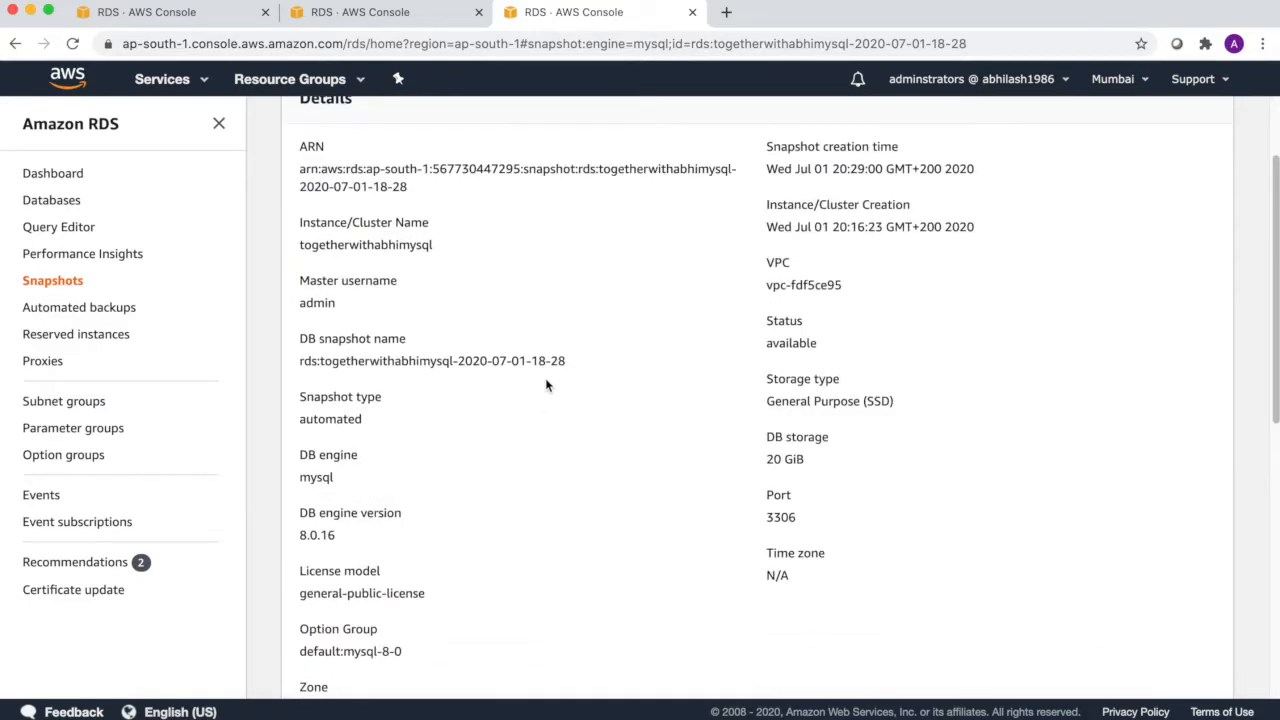
pyautogui.moveTo(777, 524); pyautogui.dragTo(798, 528)
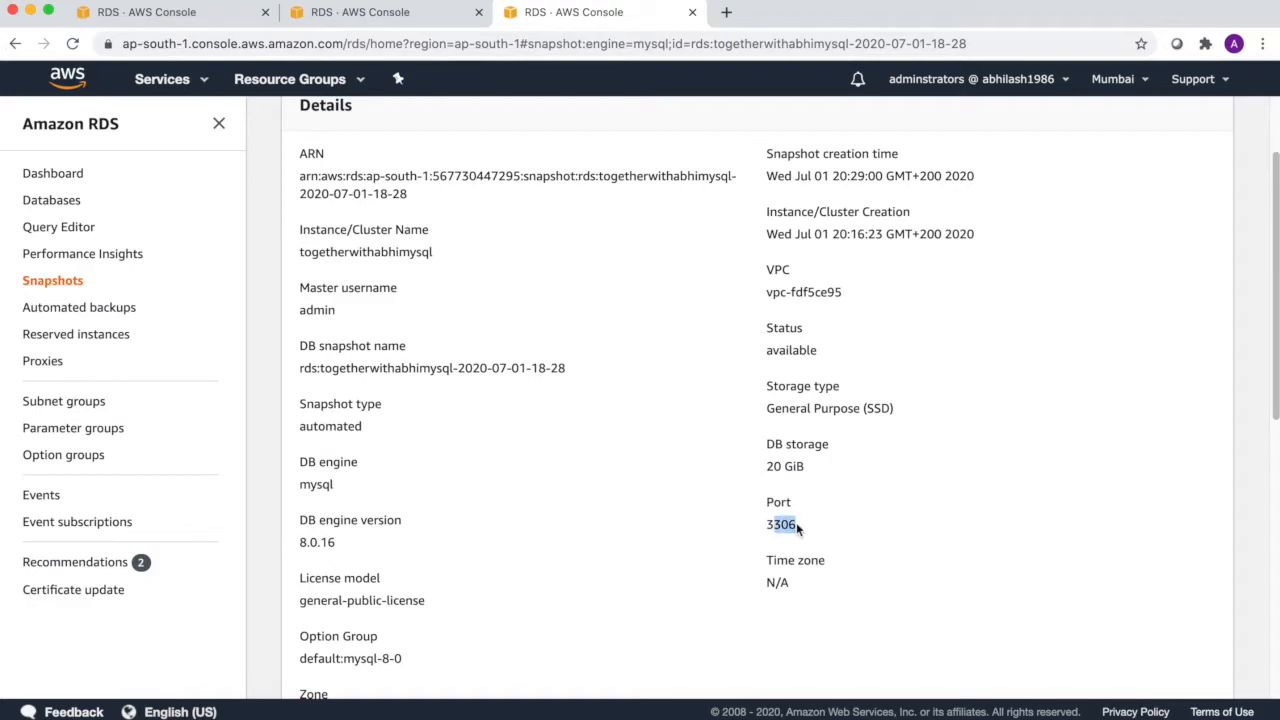
pyautogui.moveTo(789, 408); pyautogui.dragTo(850, 410)
pyautogui.scroll(-1, 650, 437)
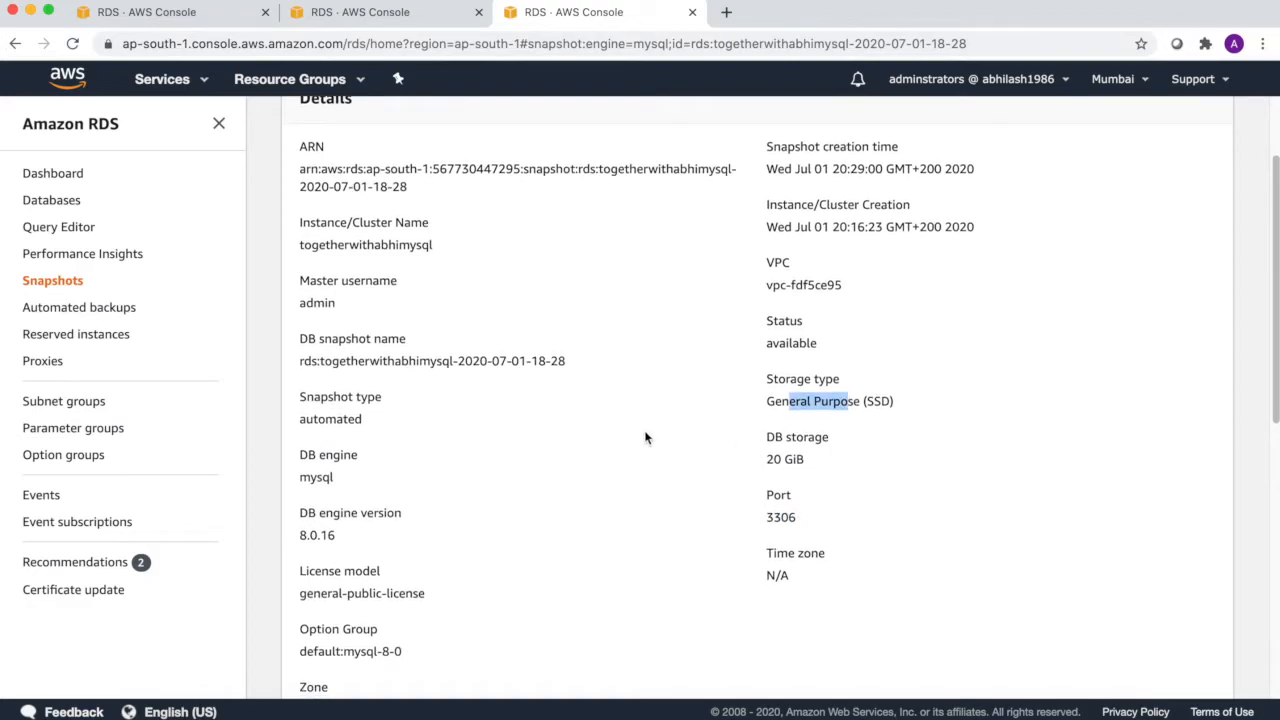
pyautogui.scroll(3, 645, 437)
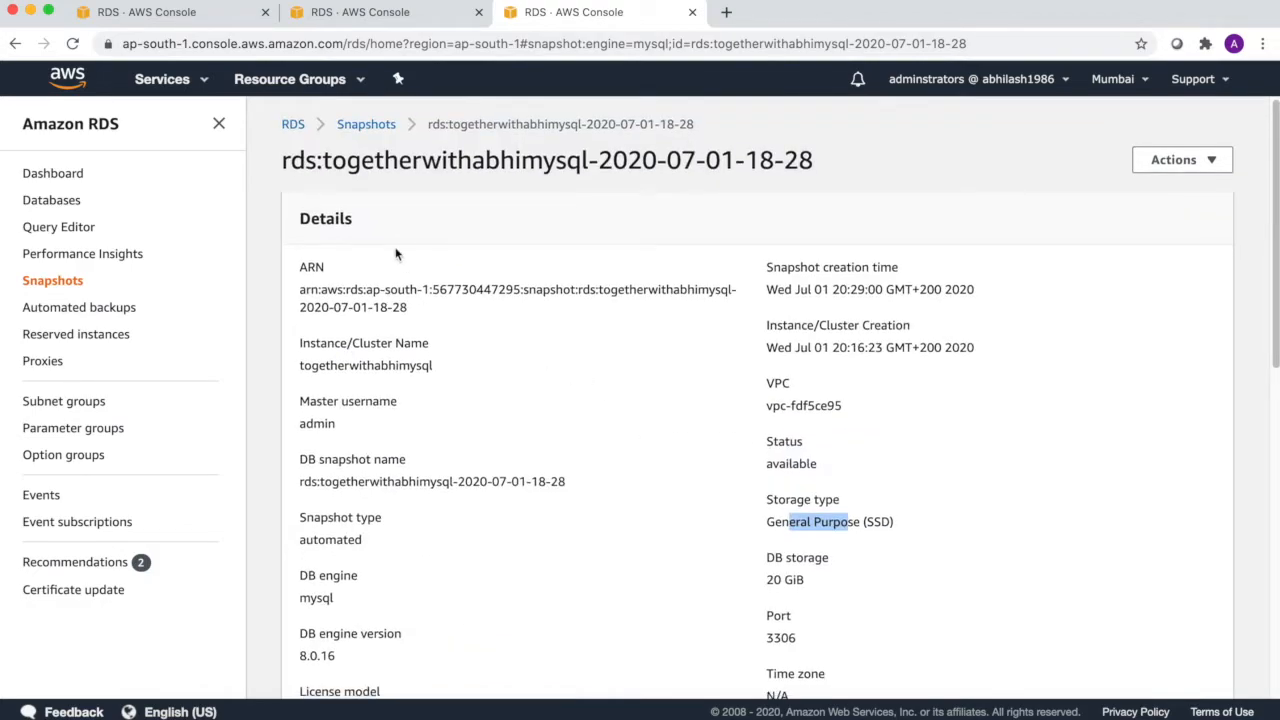
# - Leave the snapshot details and review the RDS dashboard's resource usage, database creation section and service health
pyautogui.click(349, 130)
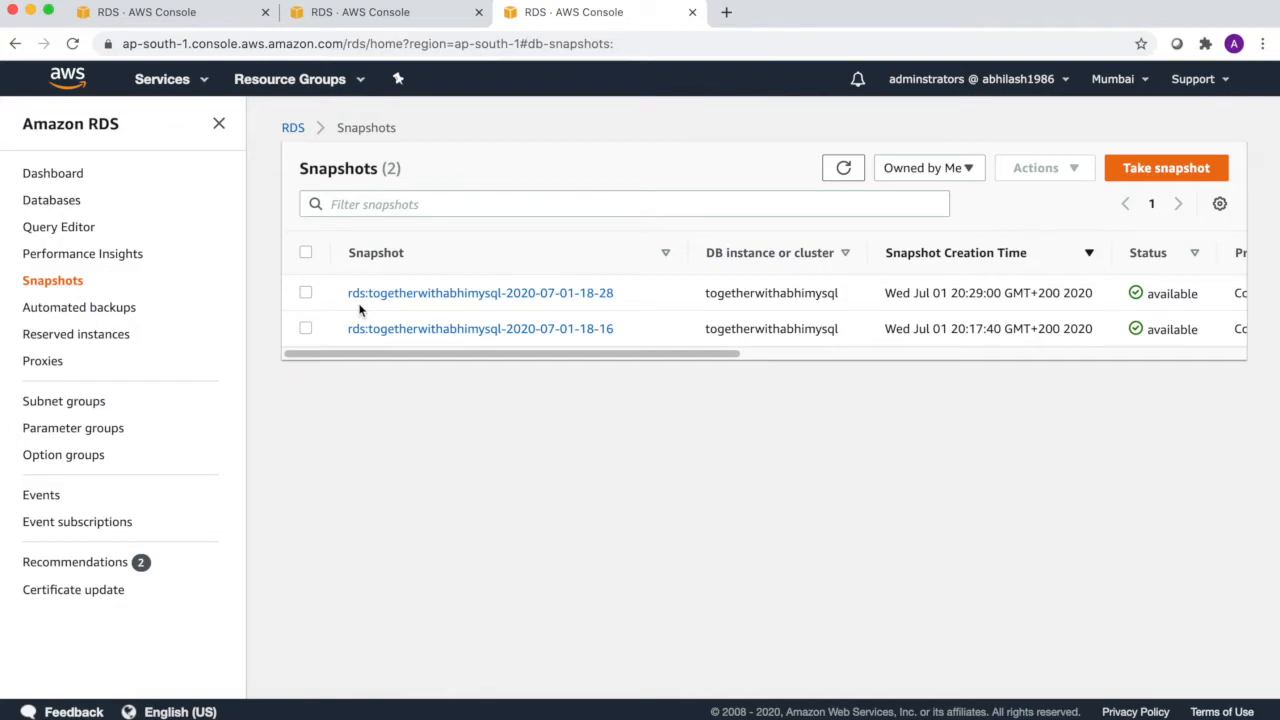
pyautogui.click(54, 204)
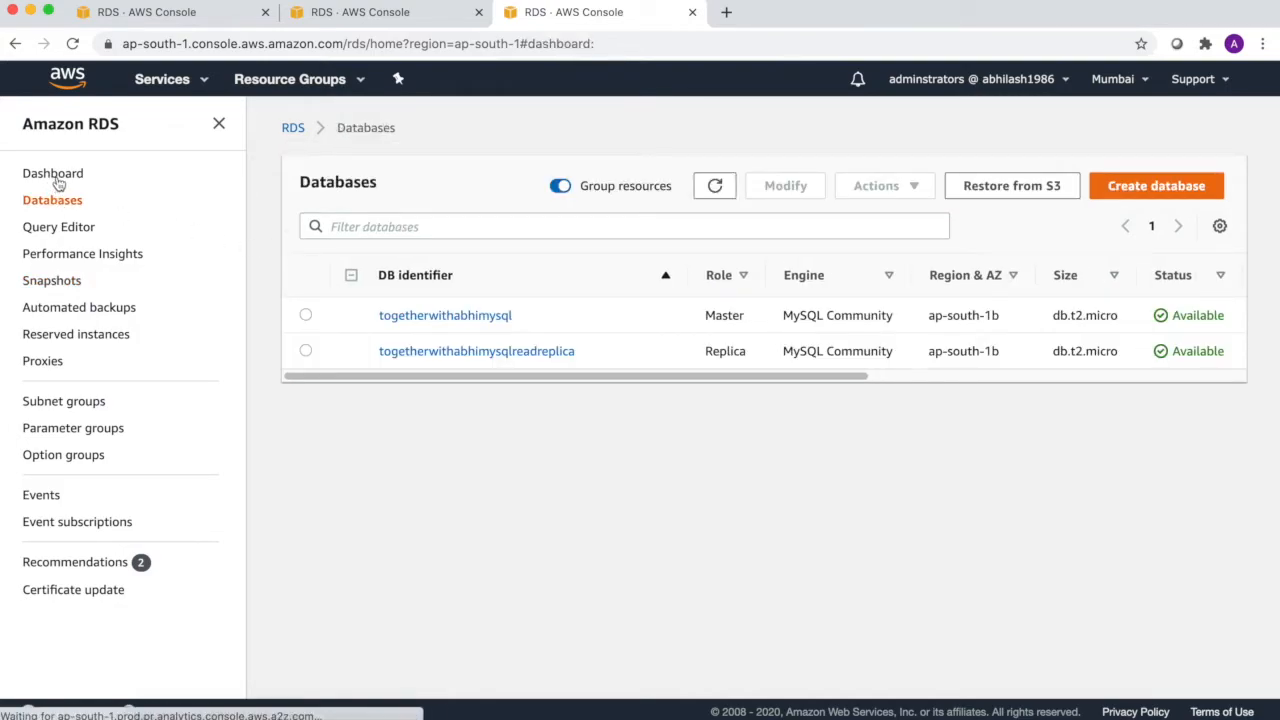
pyautogui.click(55, 175)
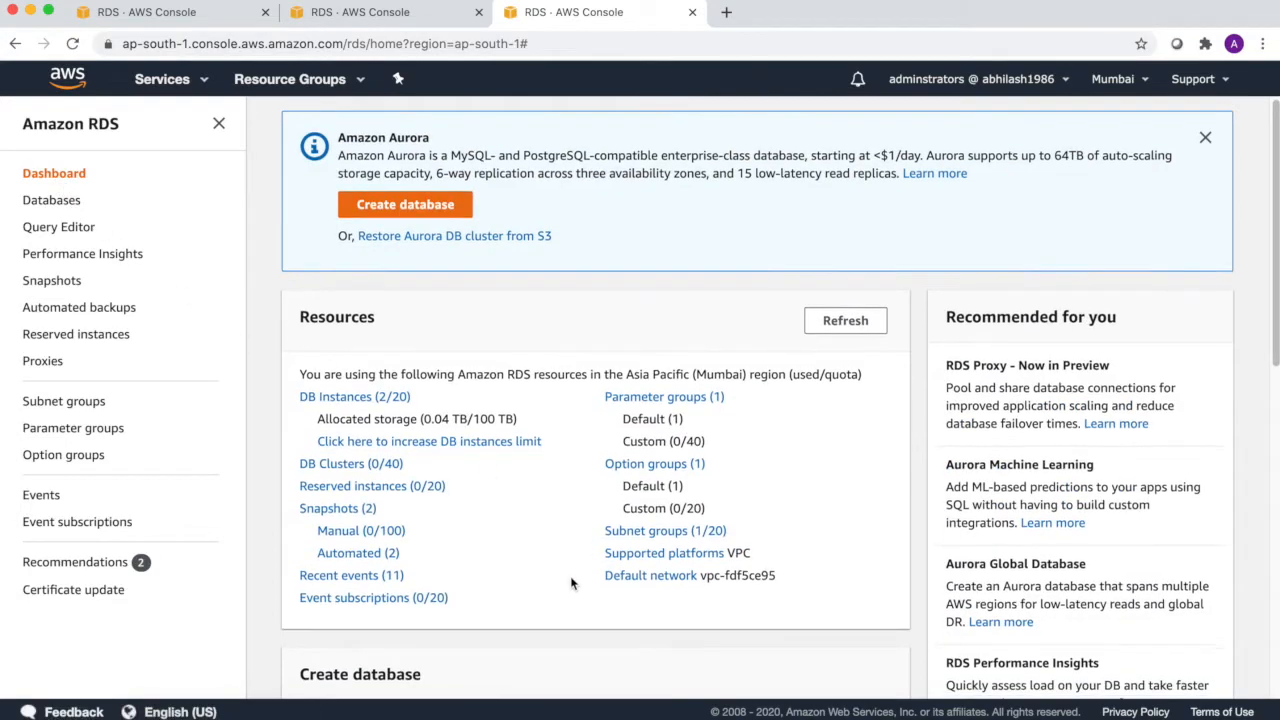
pyautogui.scroll(-6, 572, 583)
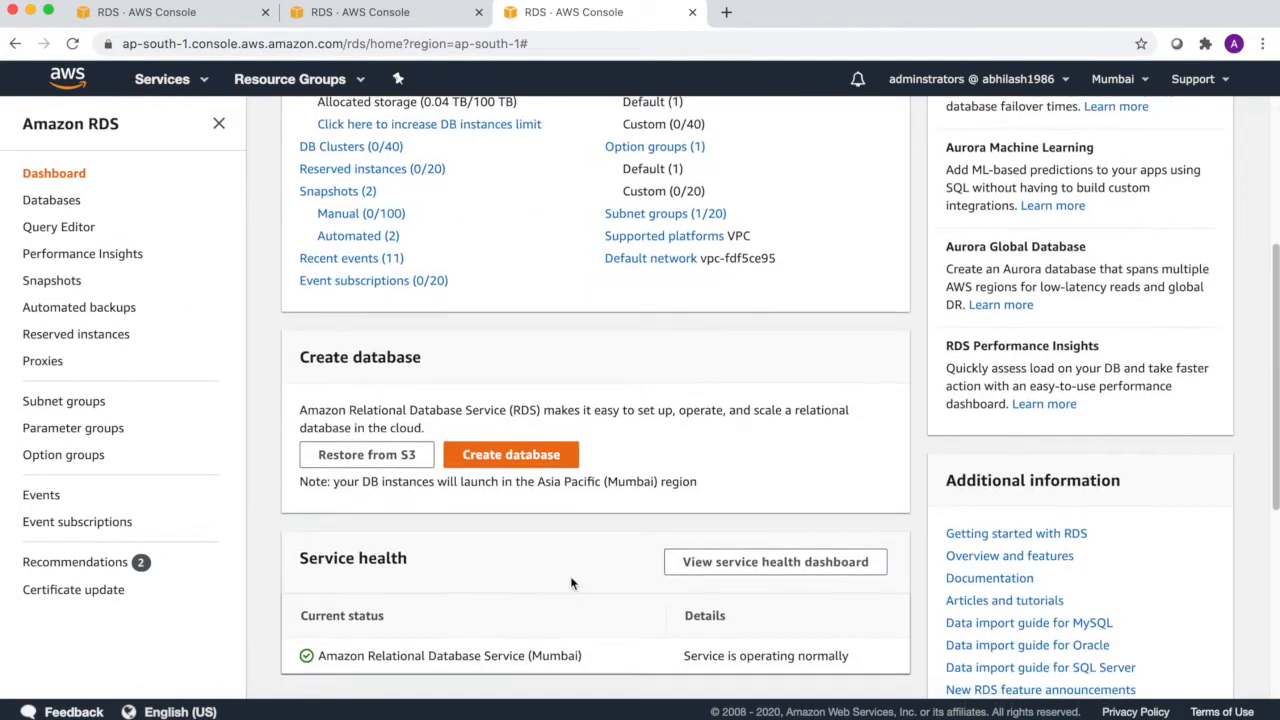
pyautogui.scroll(-2, 572, 583)
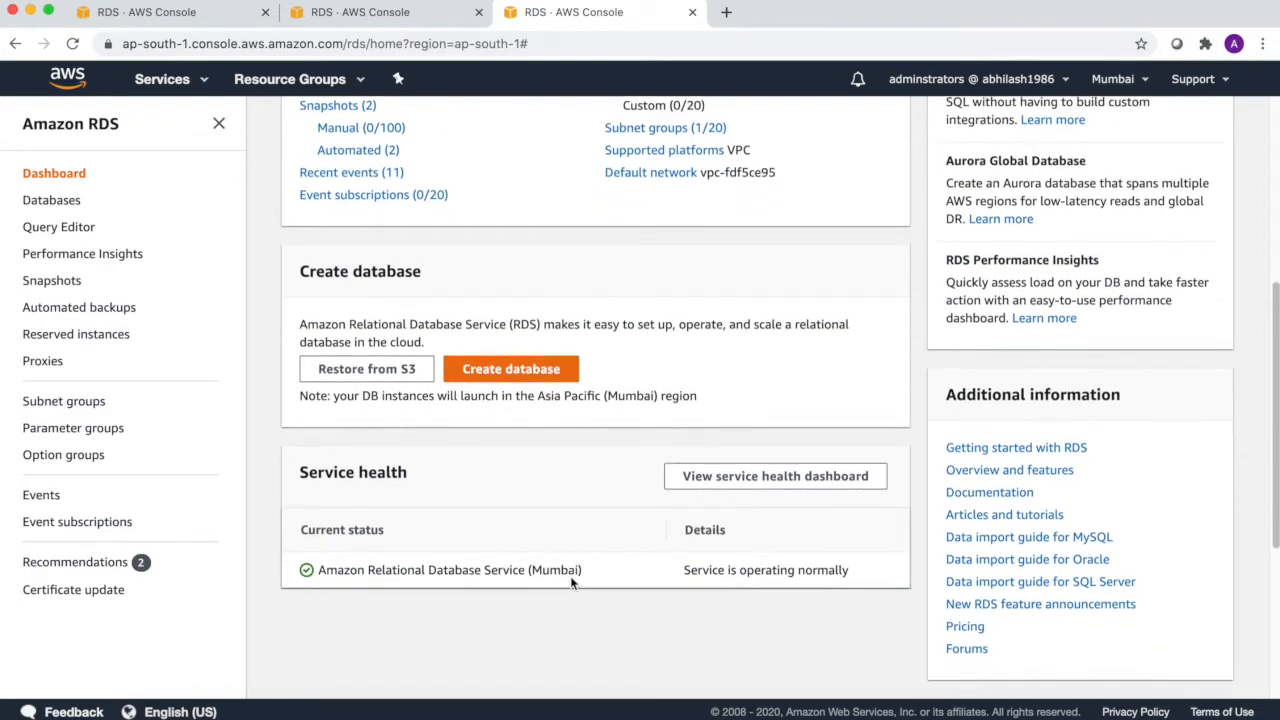
pyautogui.scroll(-1, 572, 583)
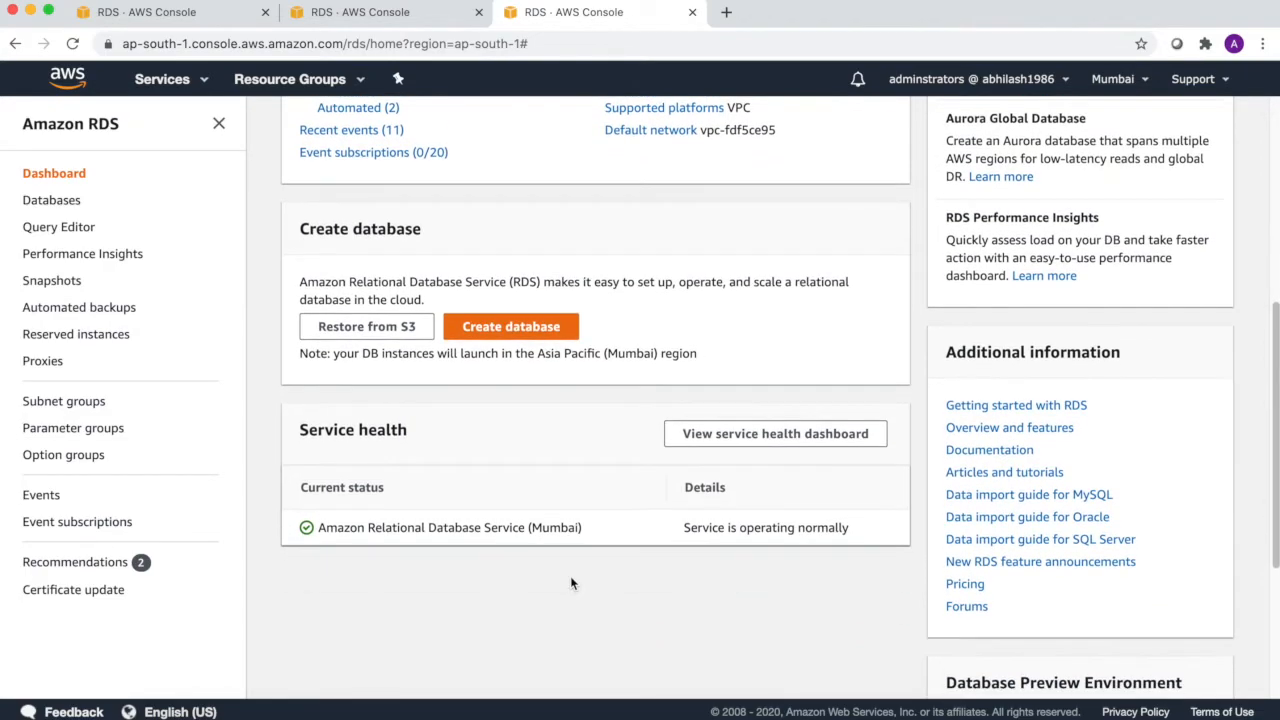
pyautogui.scroll(9, 572, 583)
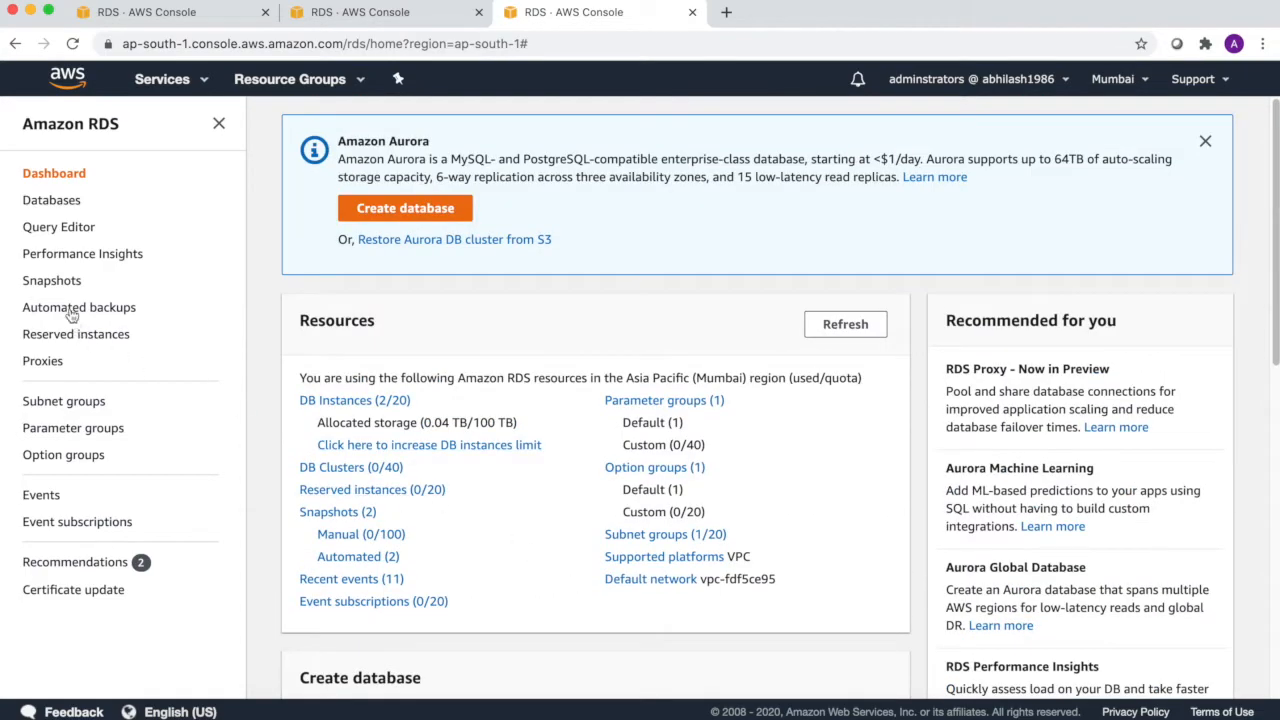
# - Open the modification form for the togetherwithabhimysql master instance and view the available DB instance classes
pyautogui.click(44, 200)
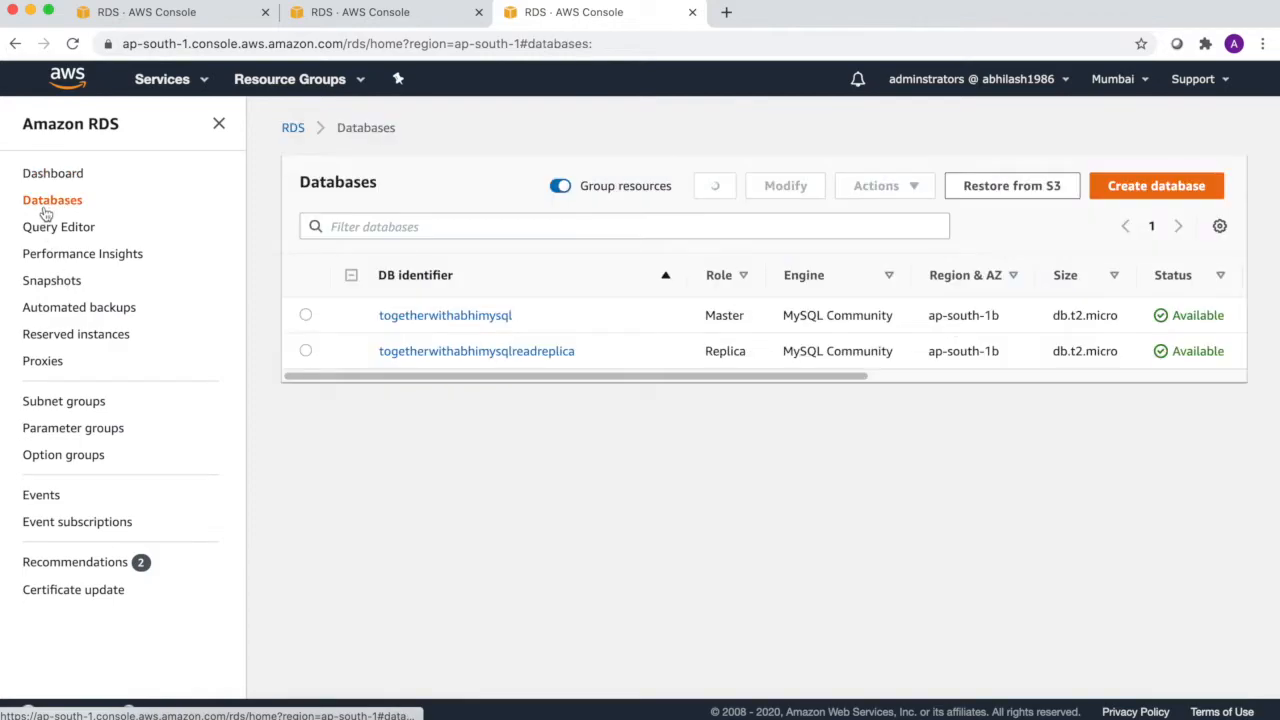
pyautogui.click(306, 315)
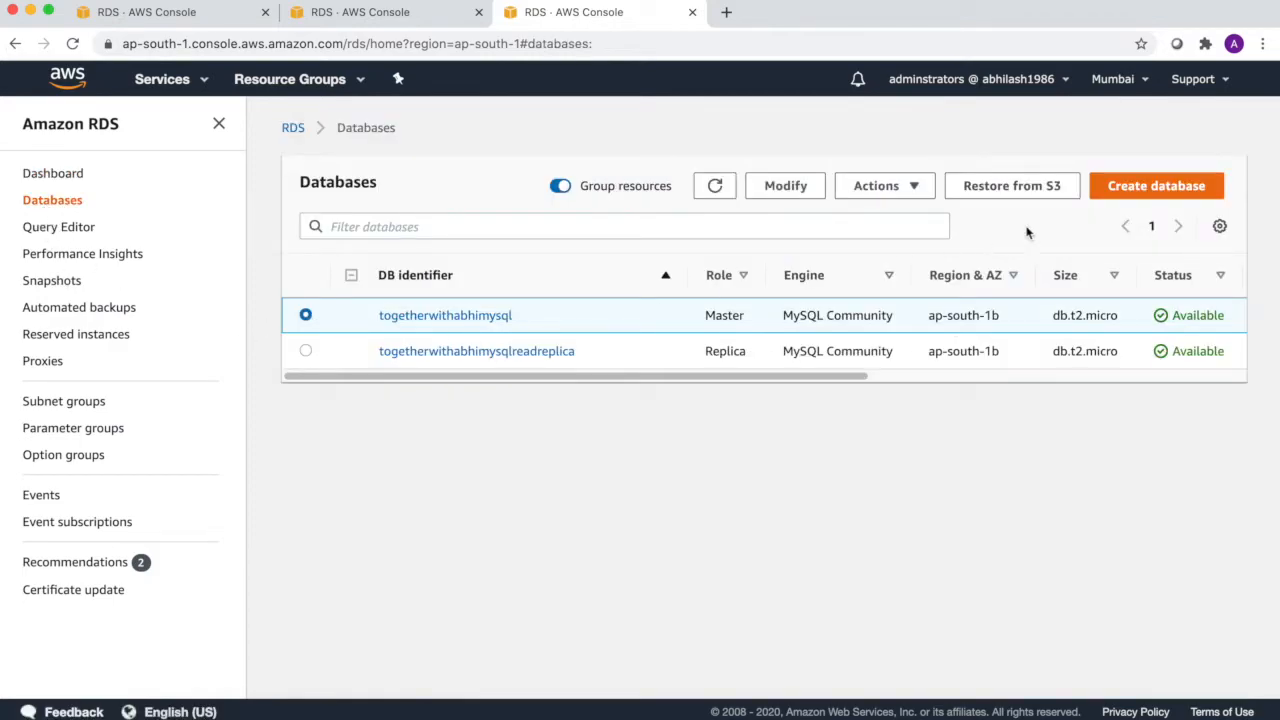
pyautogui.click(790, 186)
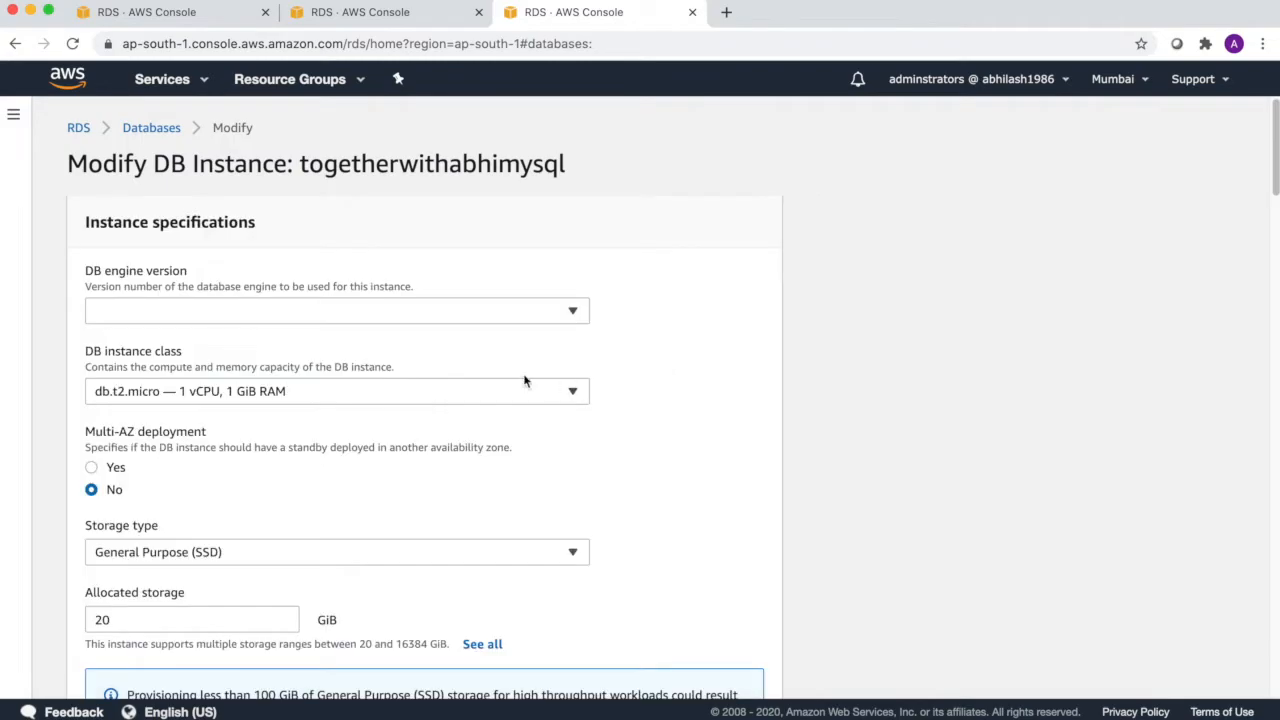
pyautogui.click(542, 398)
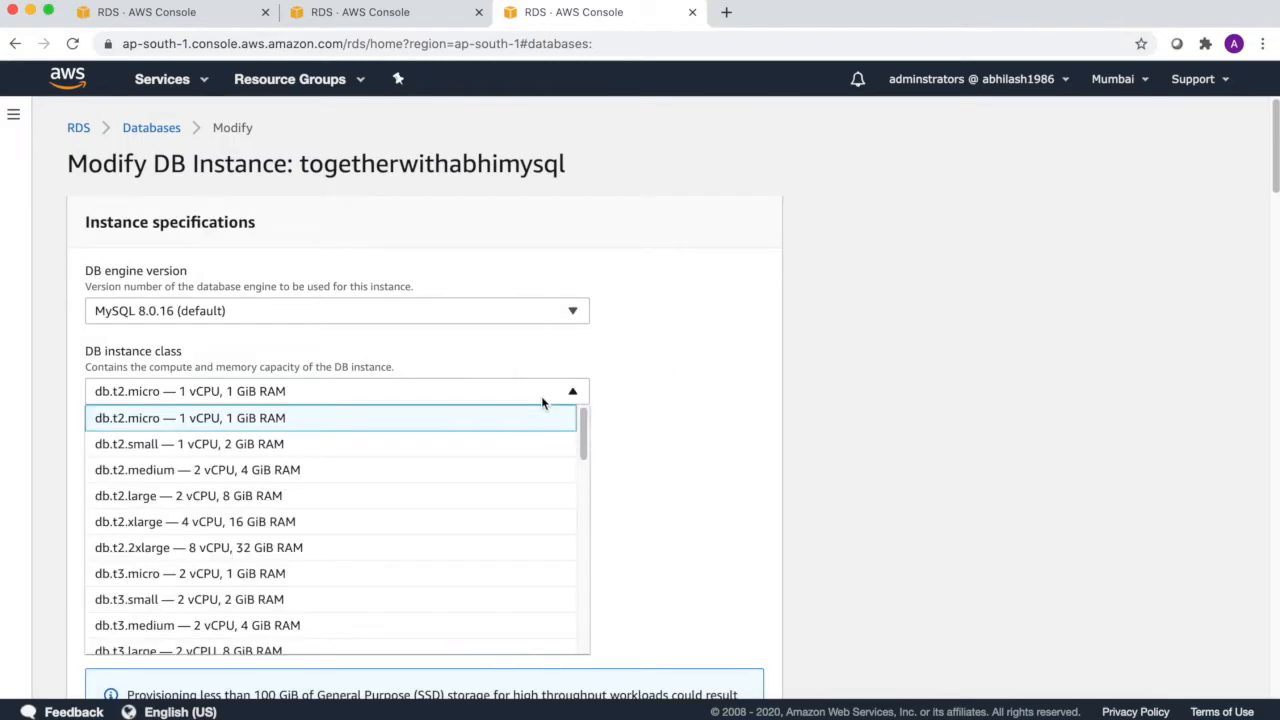
pyautogui.click(546, 393)
# - Set Multi-AZ deployment to Yes and review the storage autoscaling option and its maximum storage threshold
pyautogui.scroll(-2, 583, 457)
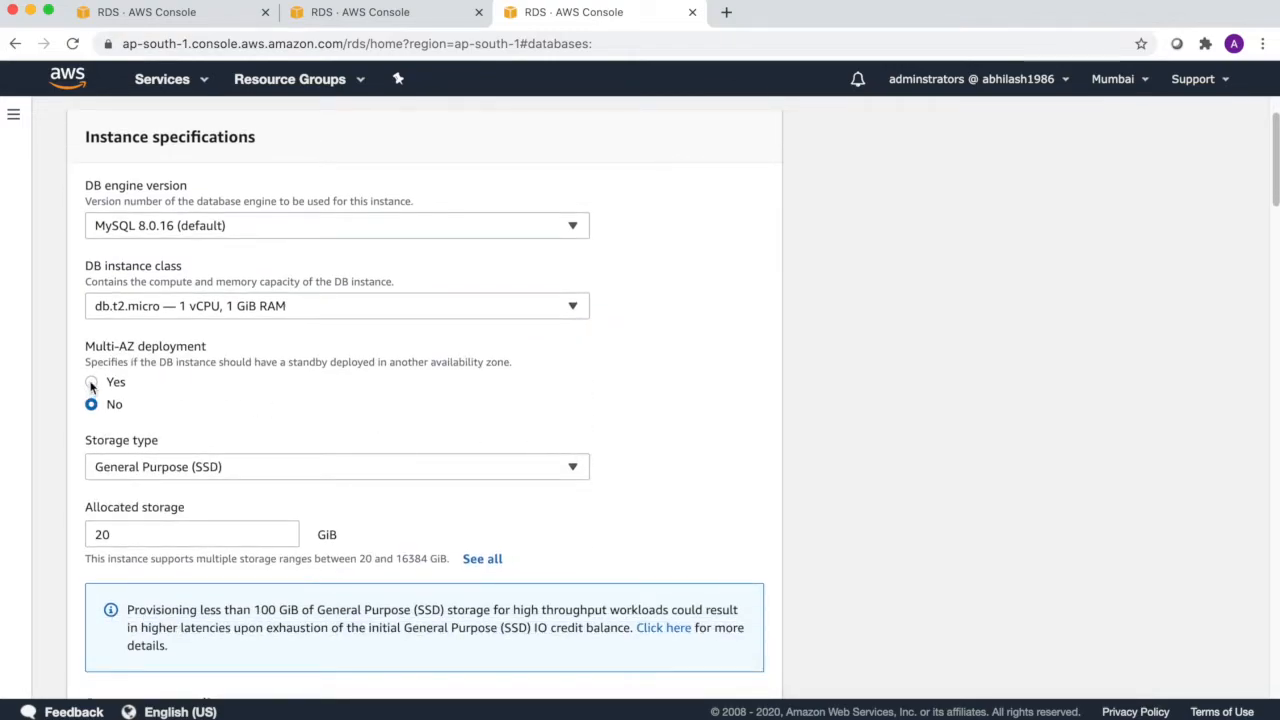
pyautogui.click(91, 383)
pyautogui.scroll(-4, 254, 415)
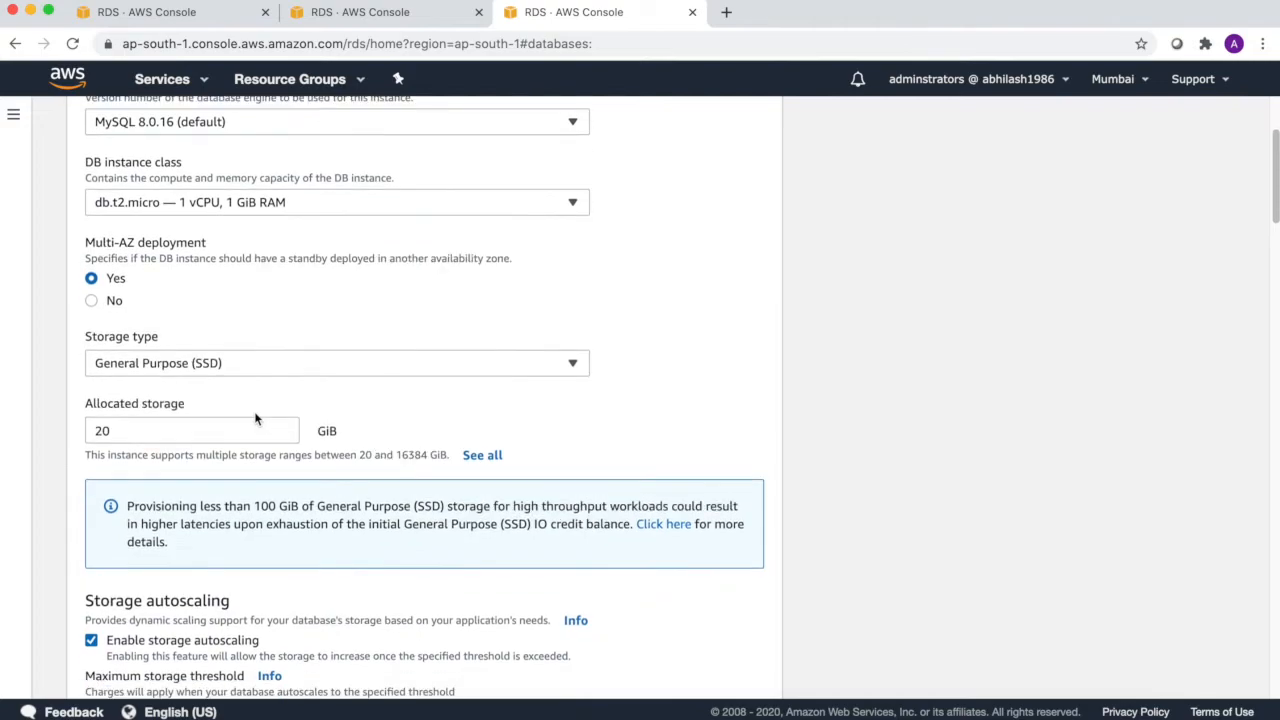
pyautogui.scroll(-4, 256, 418)
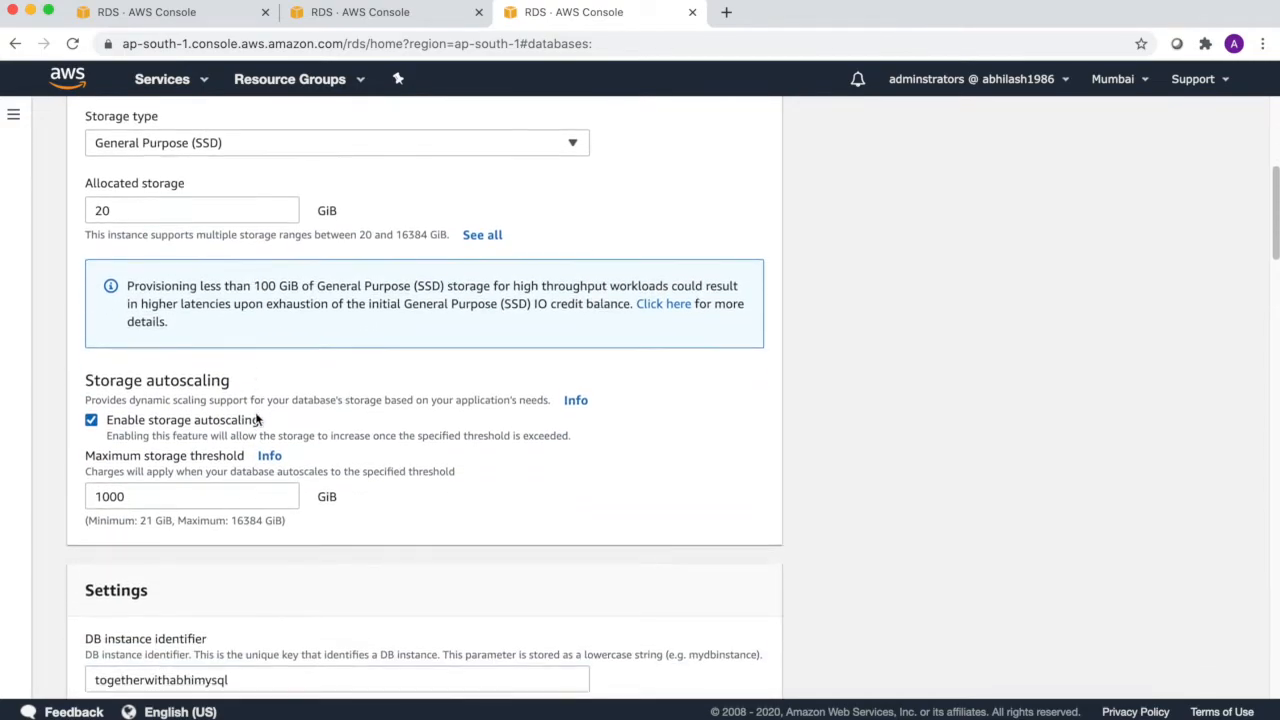
pyautogui.scroll(-1, 257, 420)
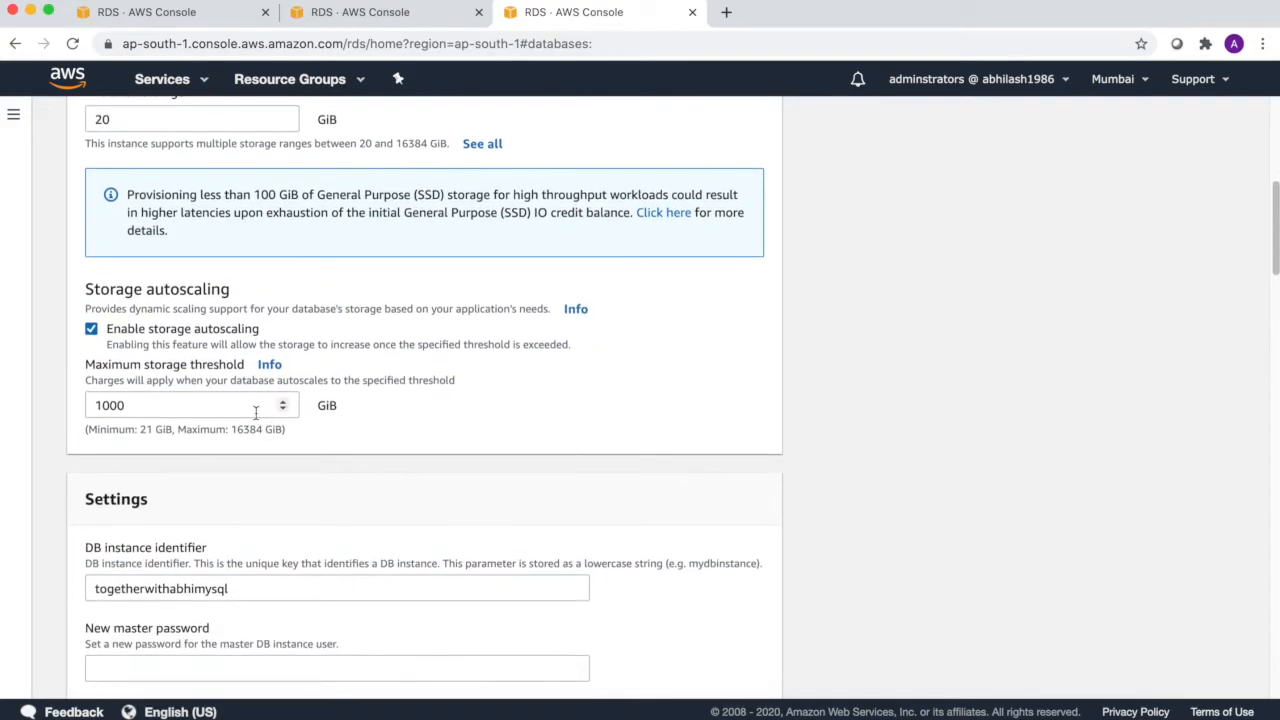
pyautogui.moveTo(179, 344); pyautogui.dragTo(571, 347)
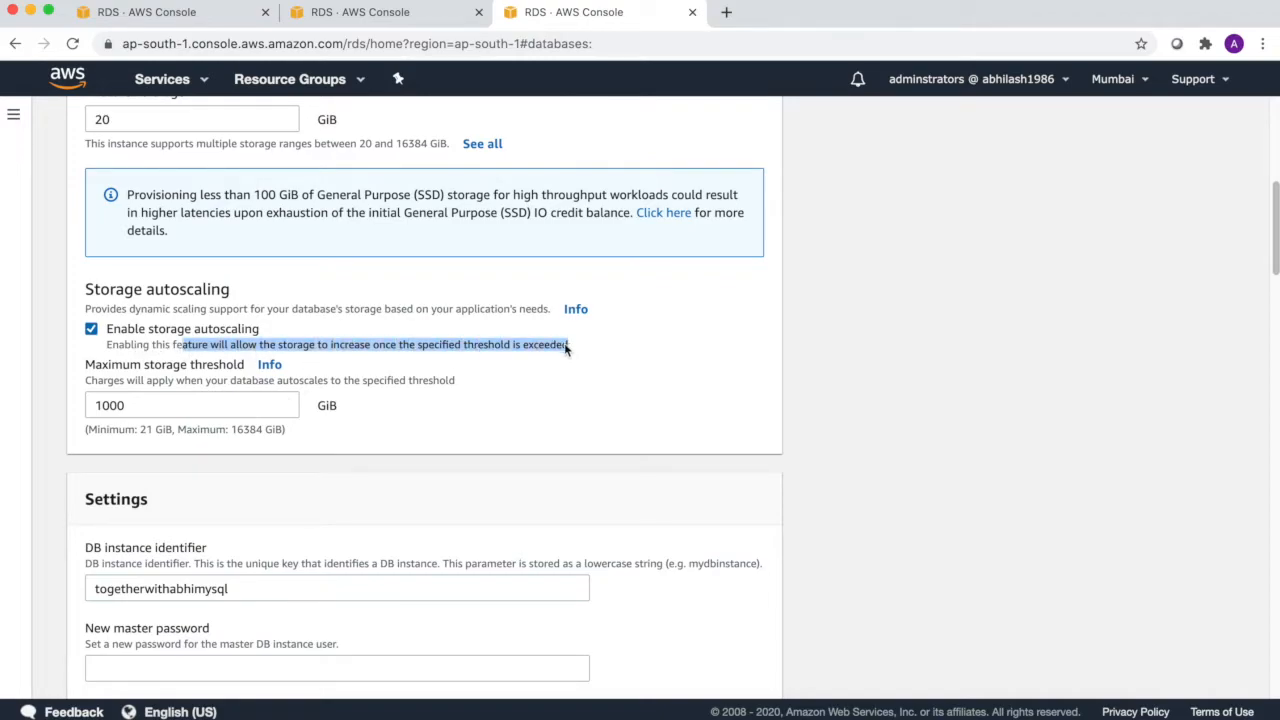
pyautogui.scroll(-1, 307, 413)
pyautogui.doubleClick(170, 367)
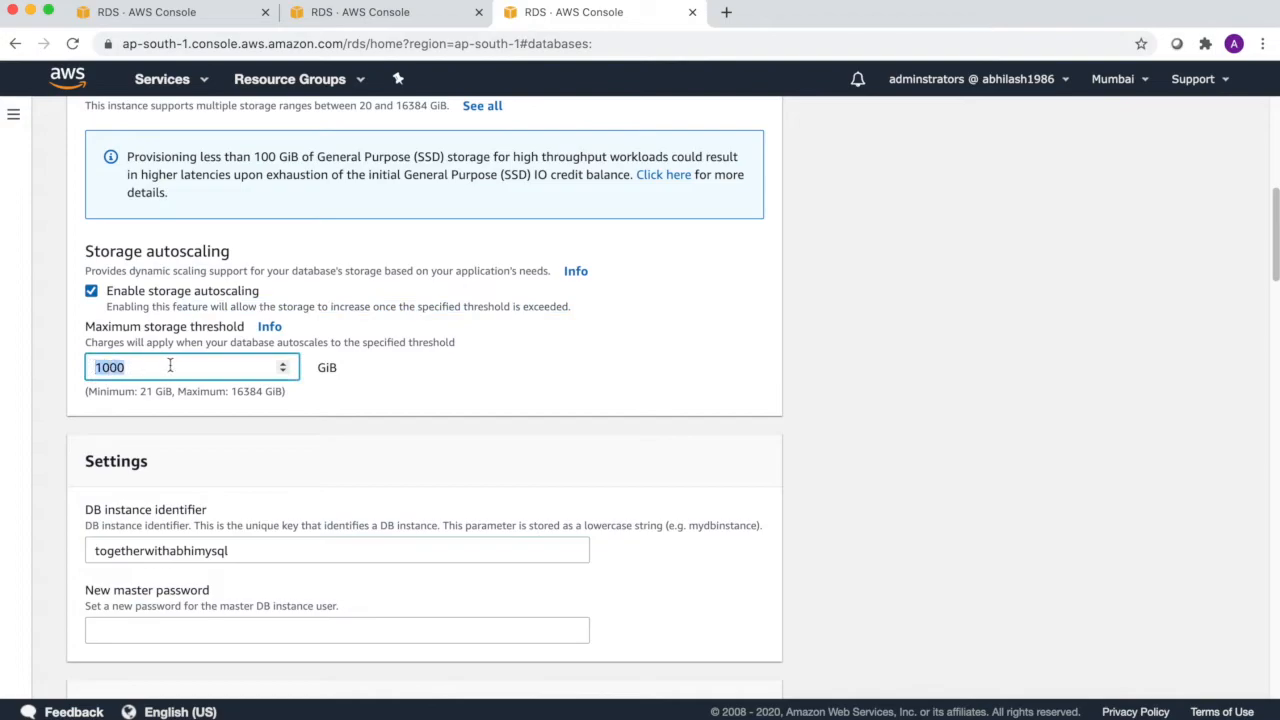
# - Review the instance's identifier, network and security, public accessibility, database options and Kerberos authentication settings
pyautogui.scroll(-10, 253, 476)
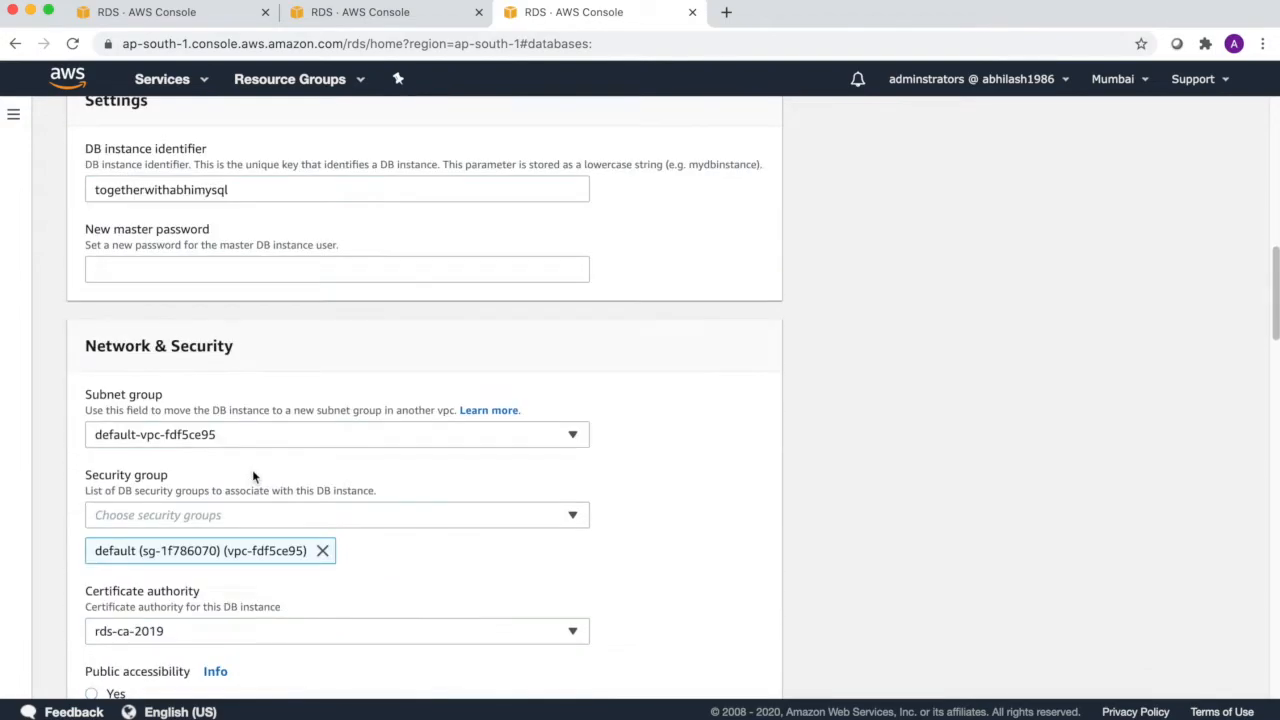
pyautogui.scroll(-6, 253, 476)
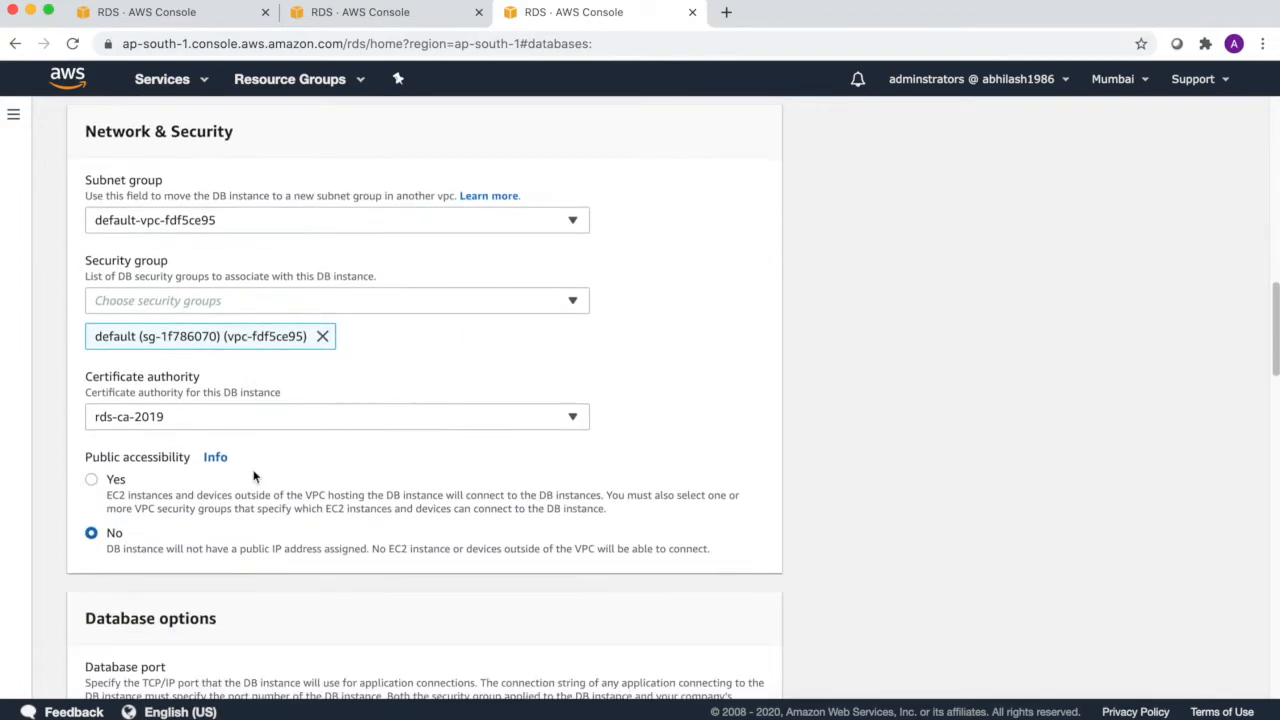
pyautogui.scroll(-4, 253, 476)
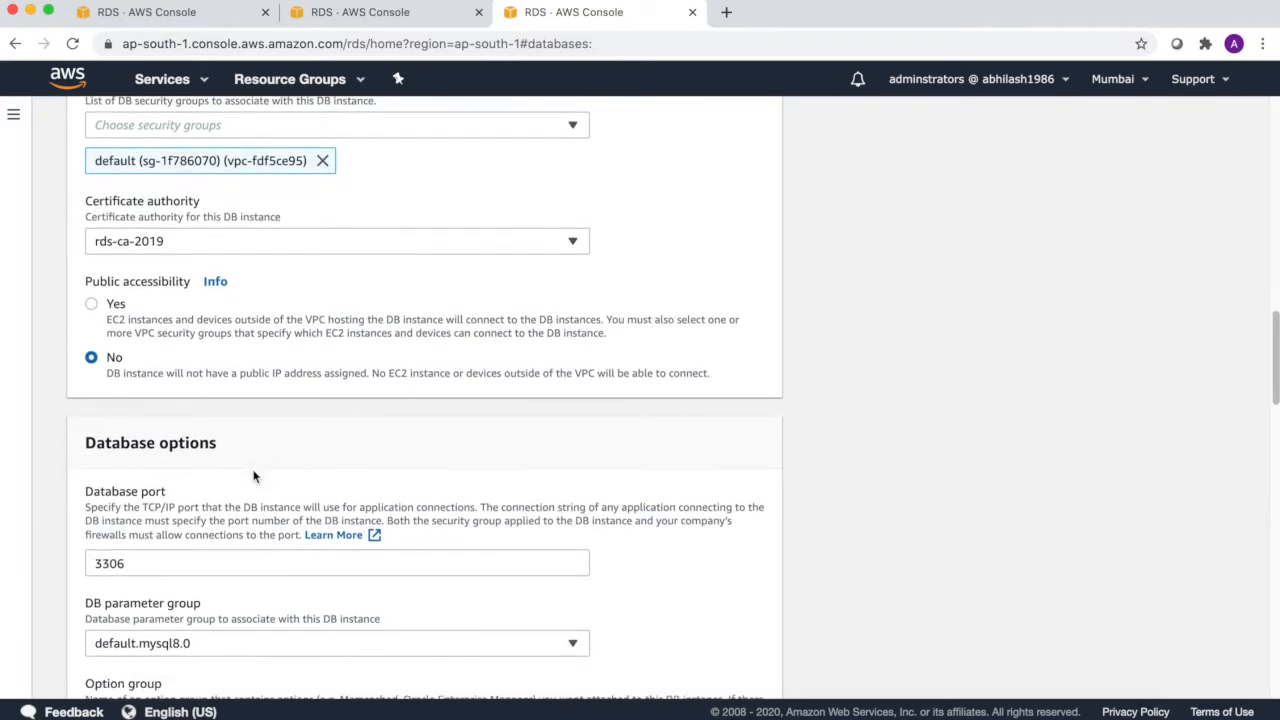
pyautogui.scroll(-4, 253, 476)
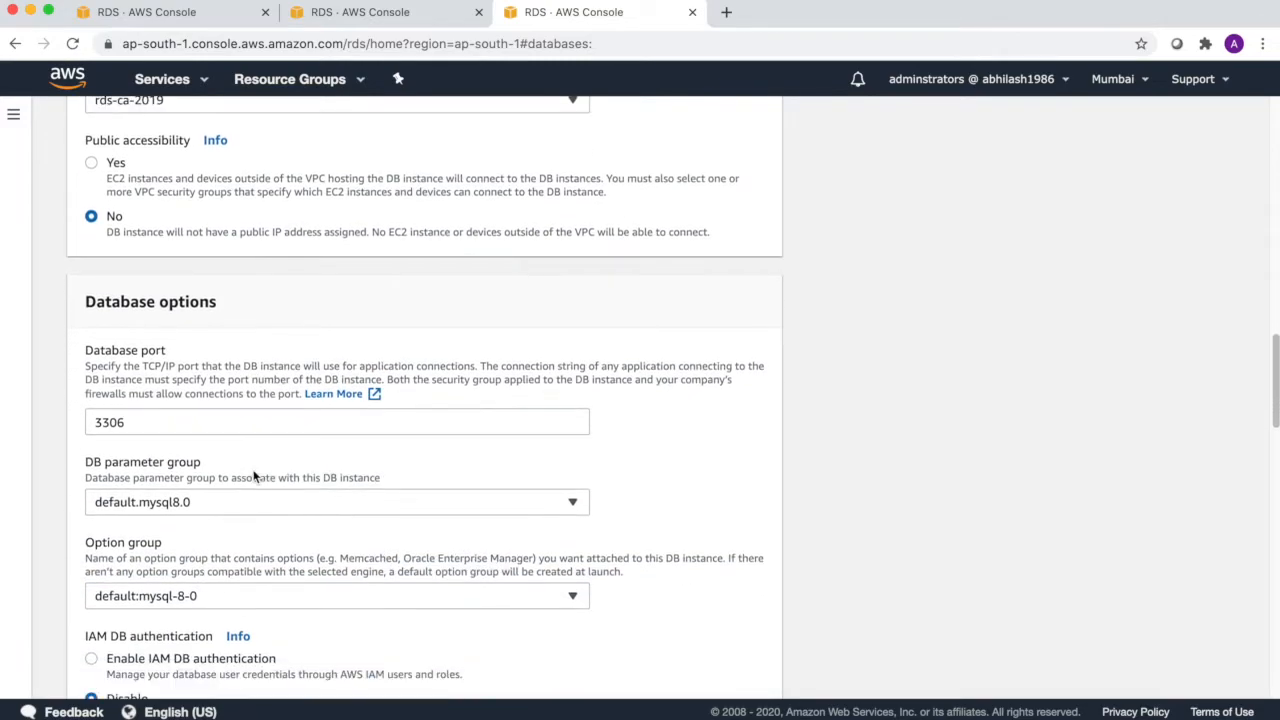
pyautogui.scroll(-10, 253, 476)
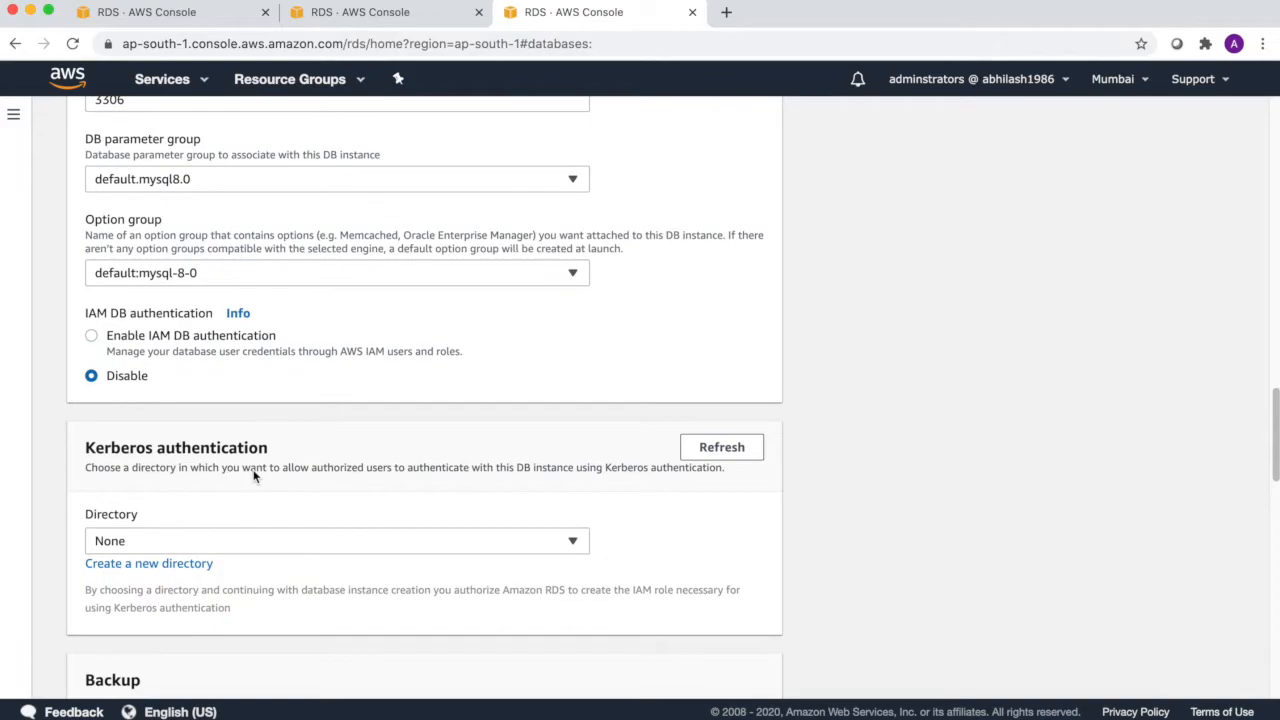
# - Read the backup retention description and view the available retention periods for the instance
pyautogui.scroll(-4, 253, 476)
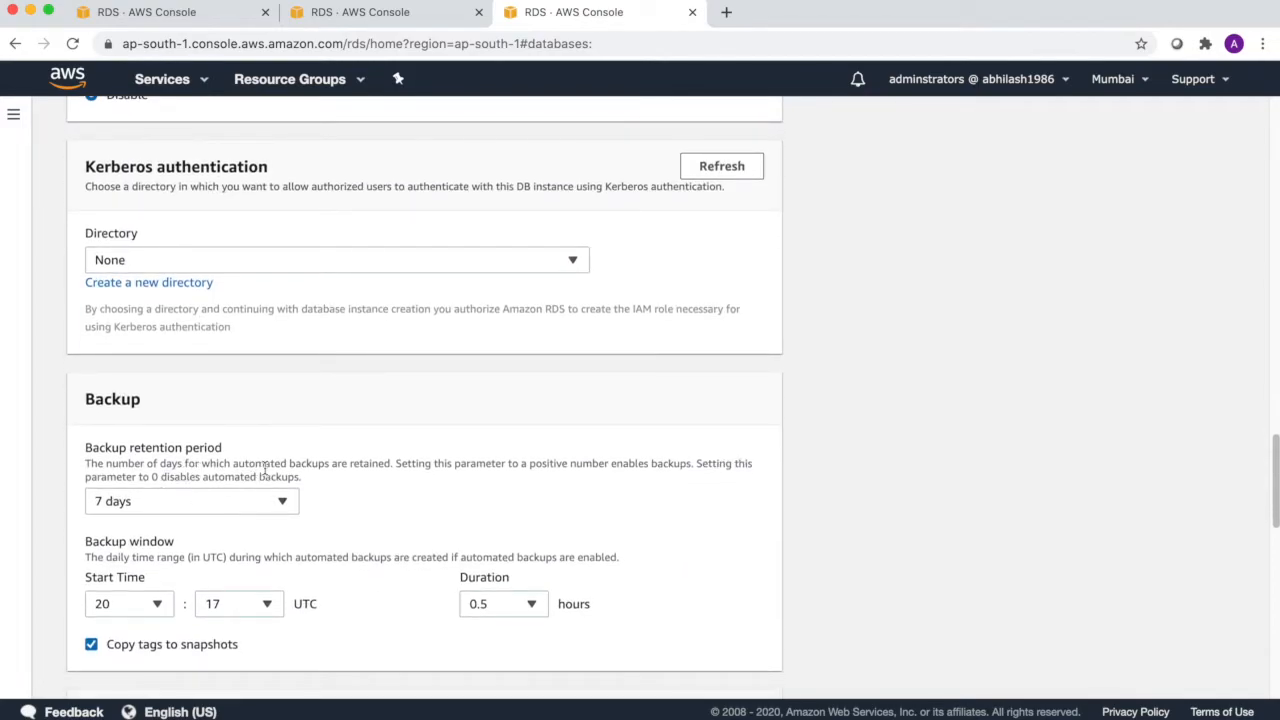
pyautogui.moveTo(397, 463); pyautogui.dragTo(535, 477)
pyautogui.click(272, 500)
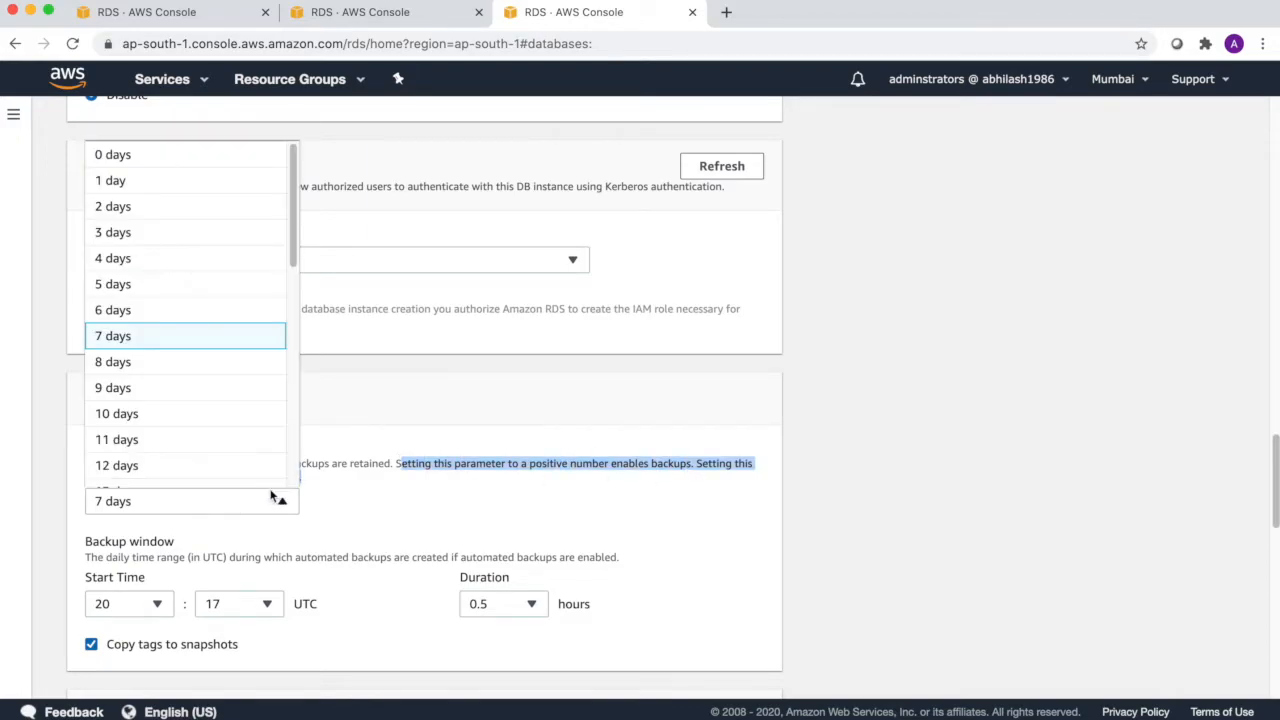
pyautogui.click(272, 497)
pyautogui.scroll(-5, 422, 505)
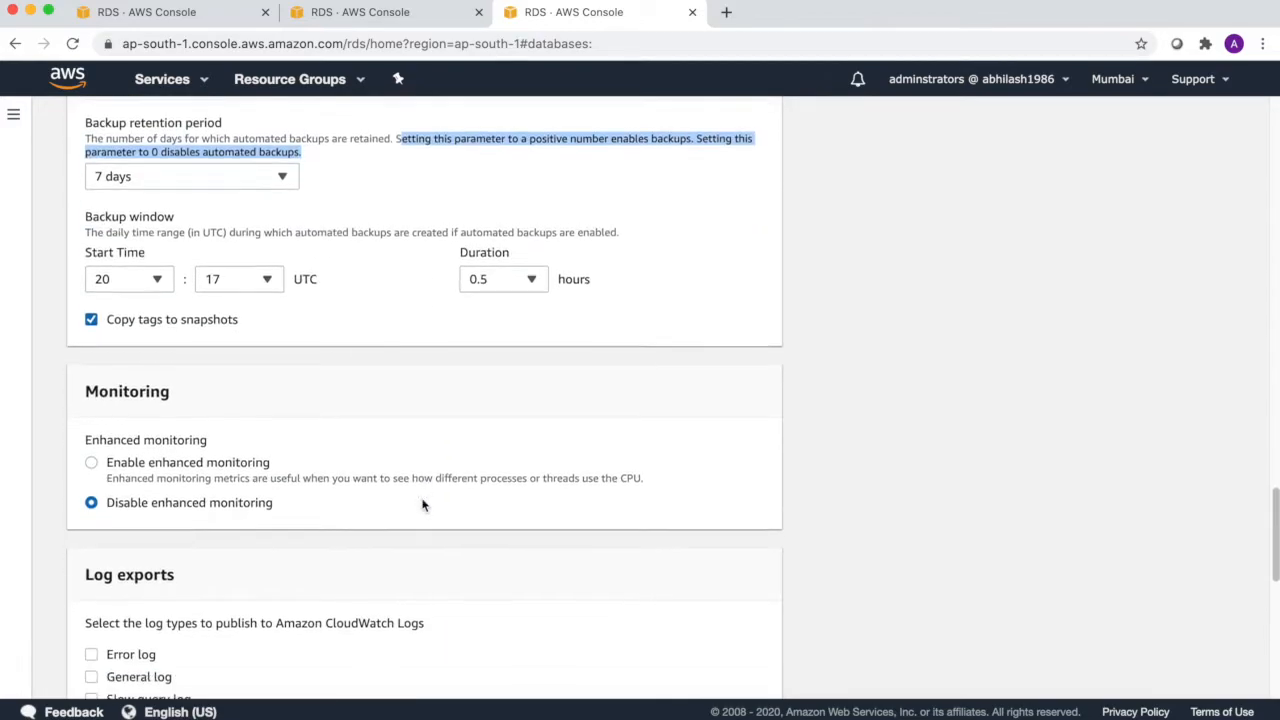
# - Enable enhanced monitoring temporarily, read what its metrics are useful for, and disable it again
pyautogui.click(91, 426)
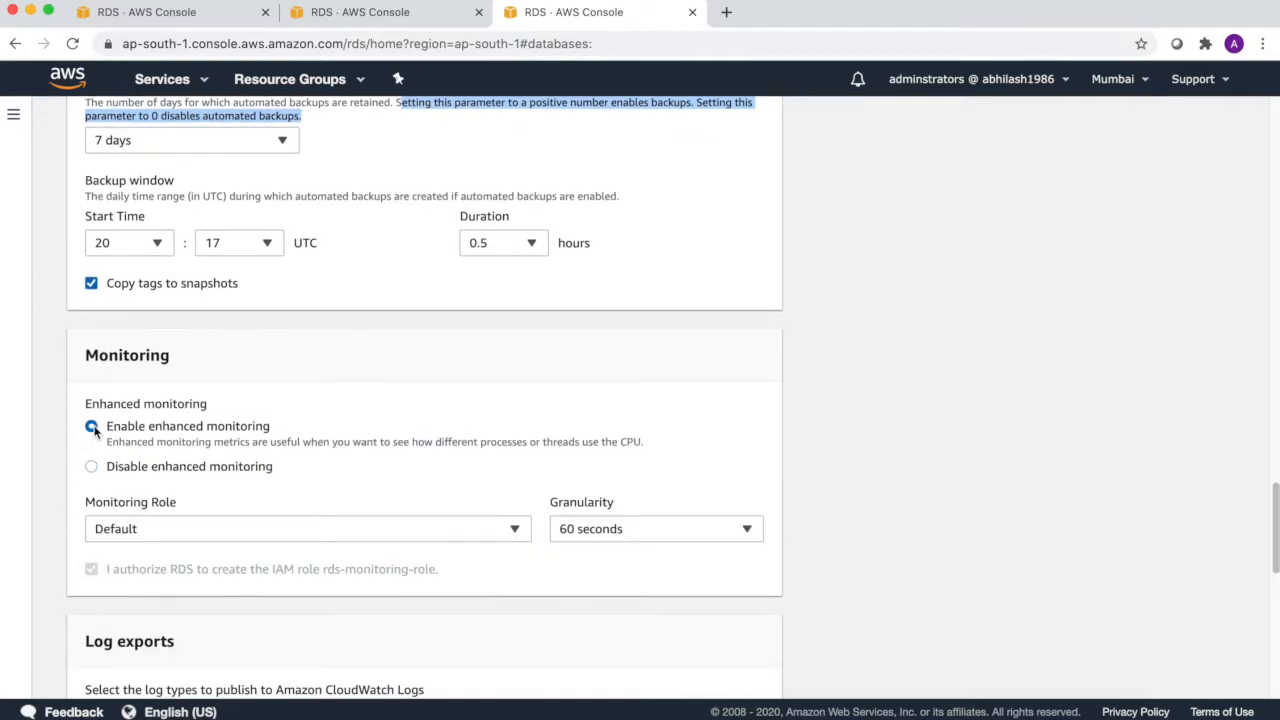
pyautogui.moveTo(492, 442); pyautogui.dragTo(642, 442)
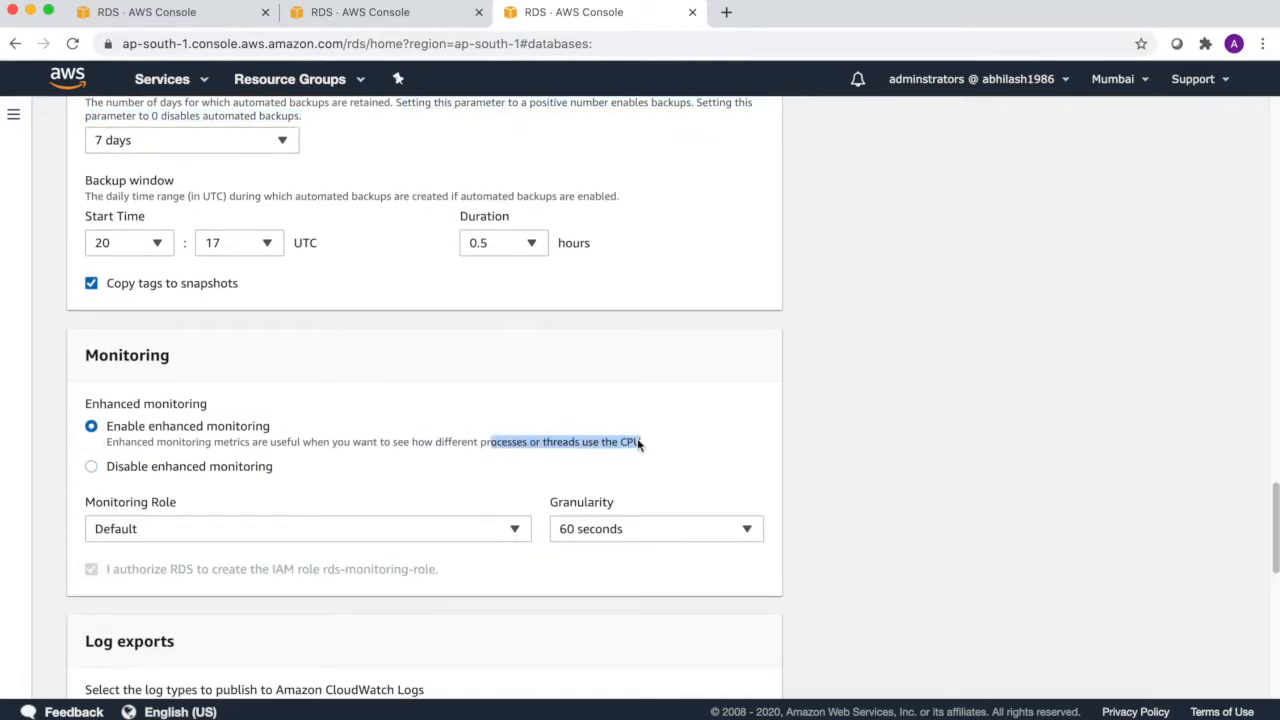
pyautogui.click(90, 467)
# - Review the maintenance window, toggle deletion protection on and off, and cancel the instance modification
pyautogui.scroll(-7, 224, 484)
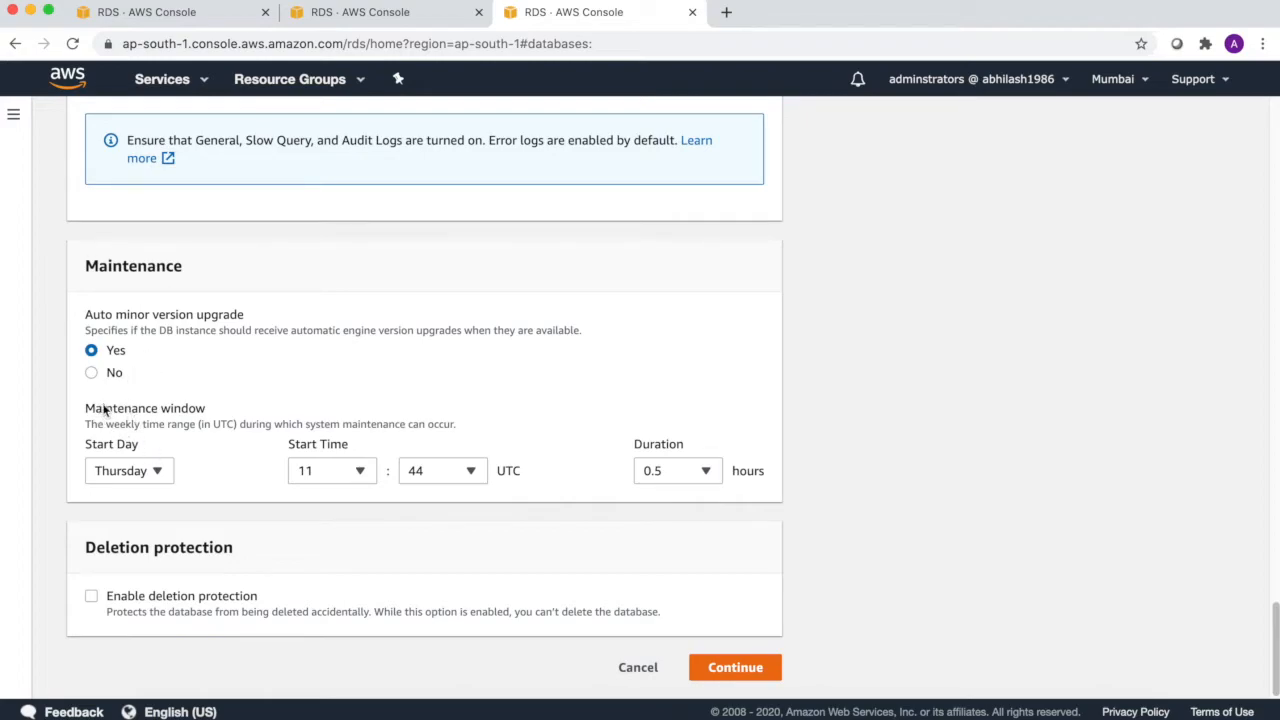
pyautogui.moveTo(139, 415); pyautogui.dragTo(195, 416)
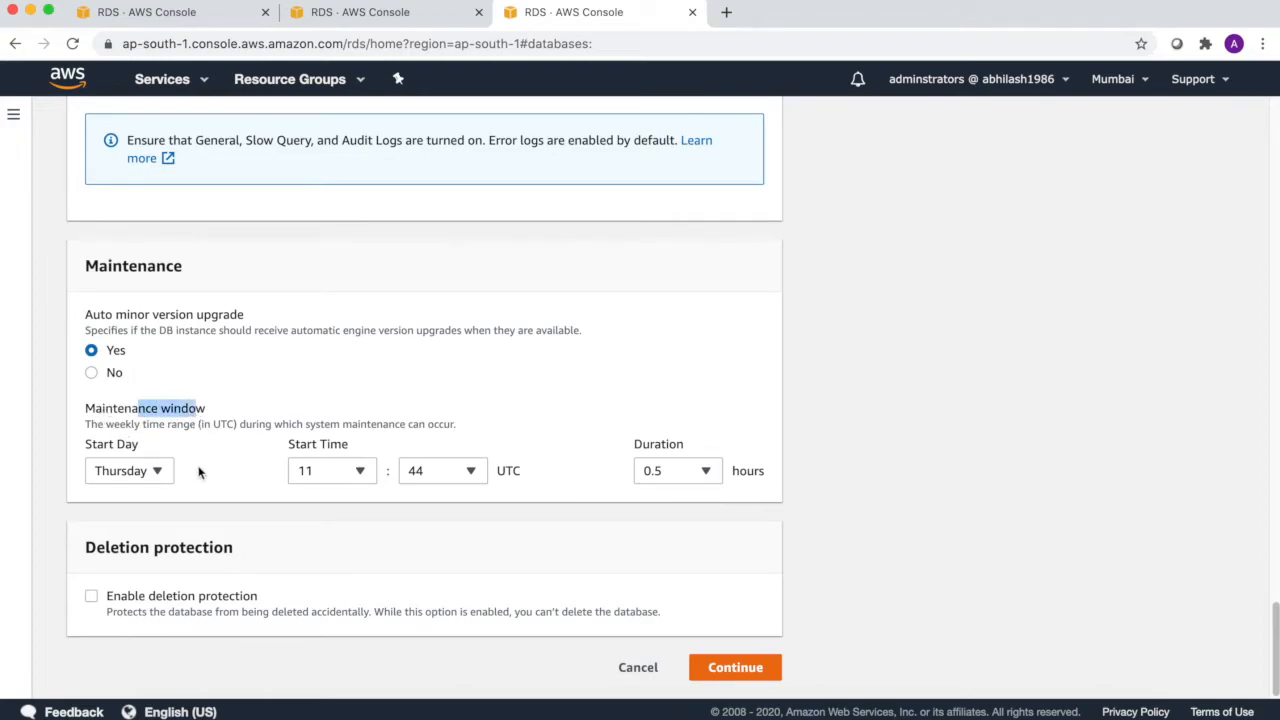
pyautogui.click(92, 597)
pyautogui.click(90, 597)
pyautogui.click(637, 668)
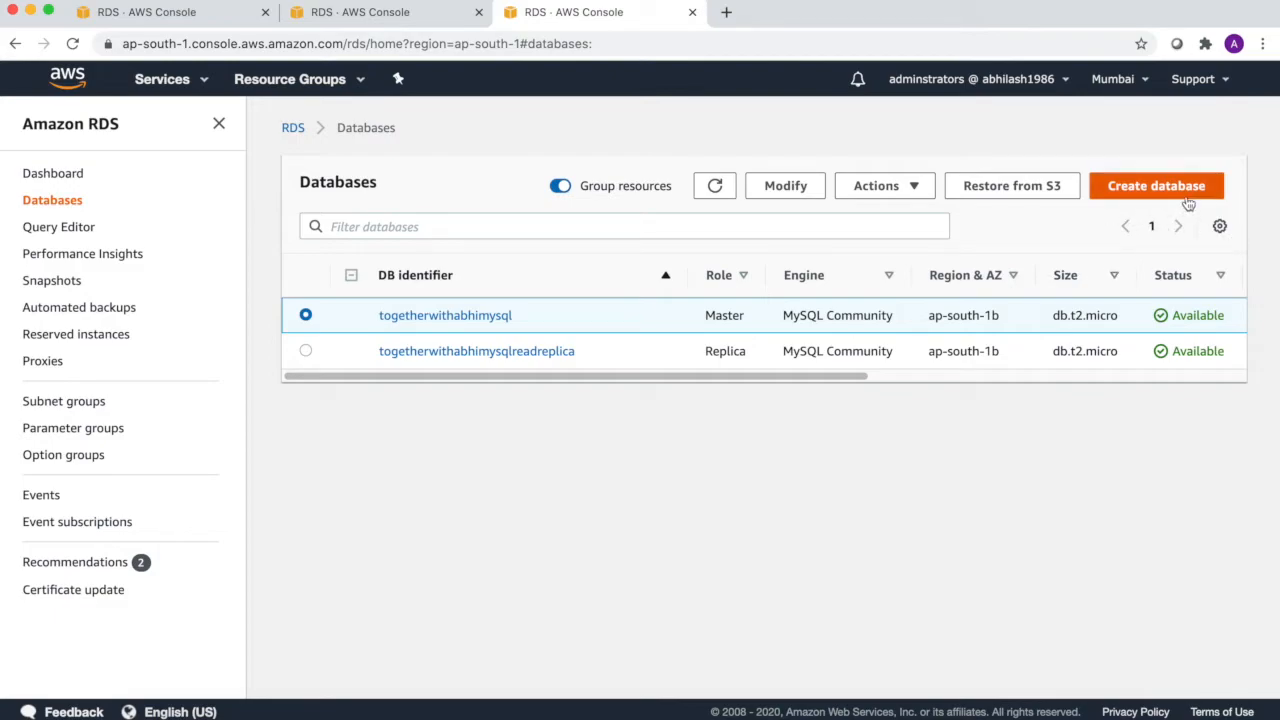
# - Start a point-in-time restore of togetherwithabhimysql and view the custom restore date and time options
pyautogui.click(916, 186)
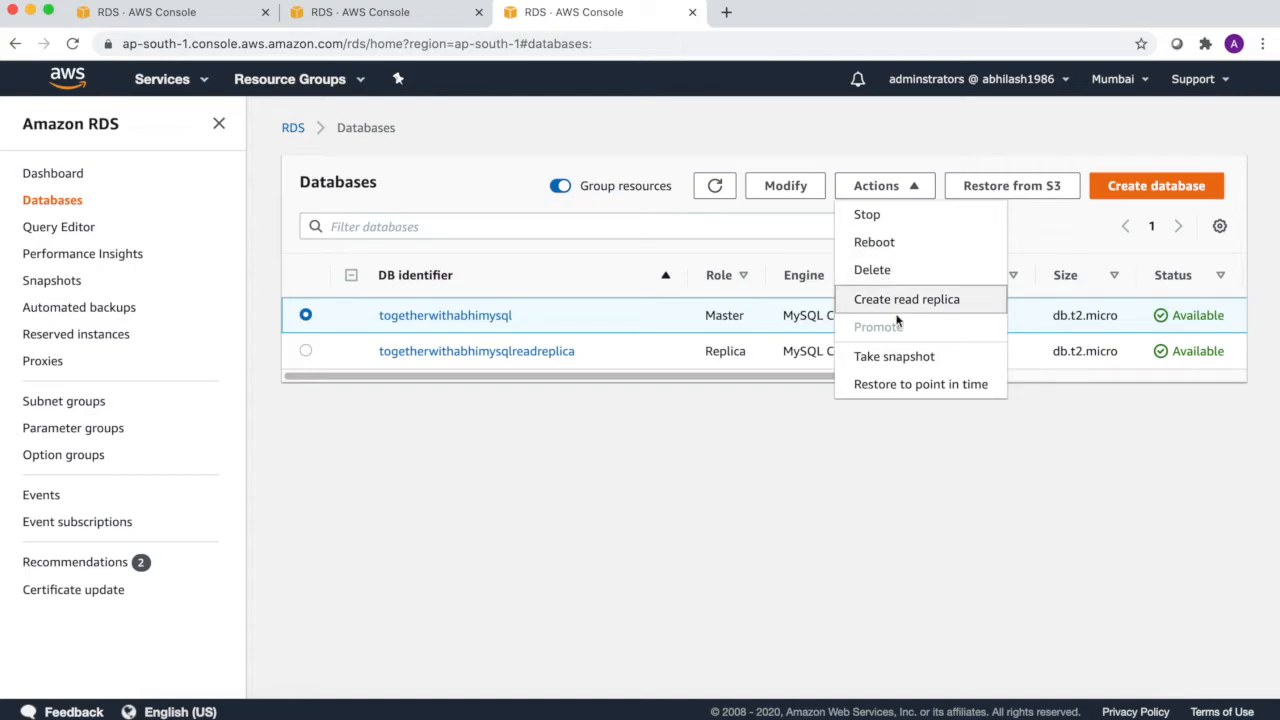
pyautogui.click(898, 390)
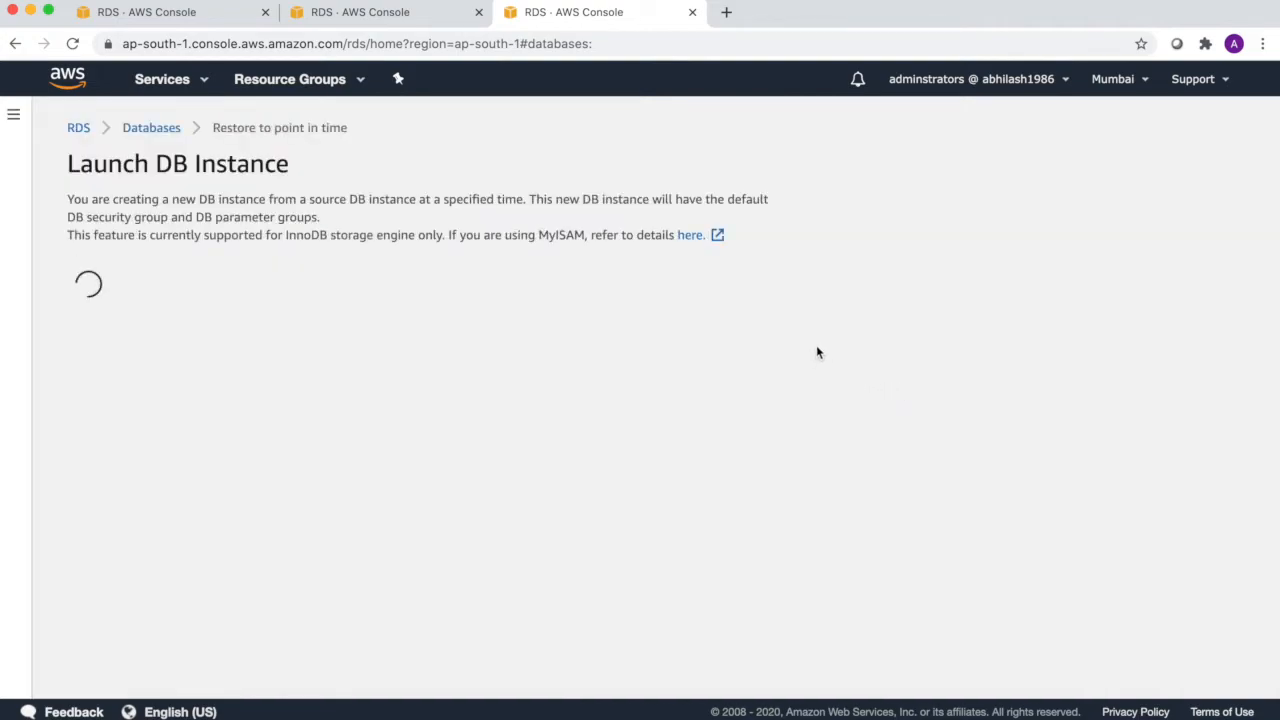
pyautogui.scroll(-2, 722, 354)
pyautogui.scroll(-2, 722, 354)
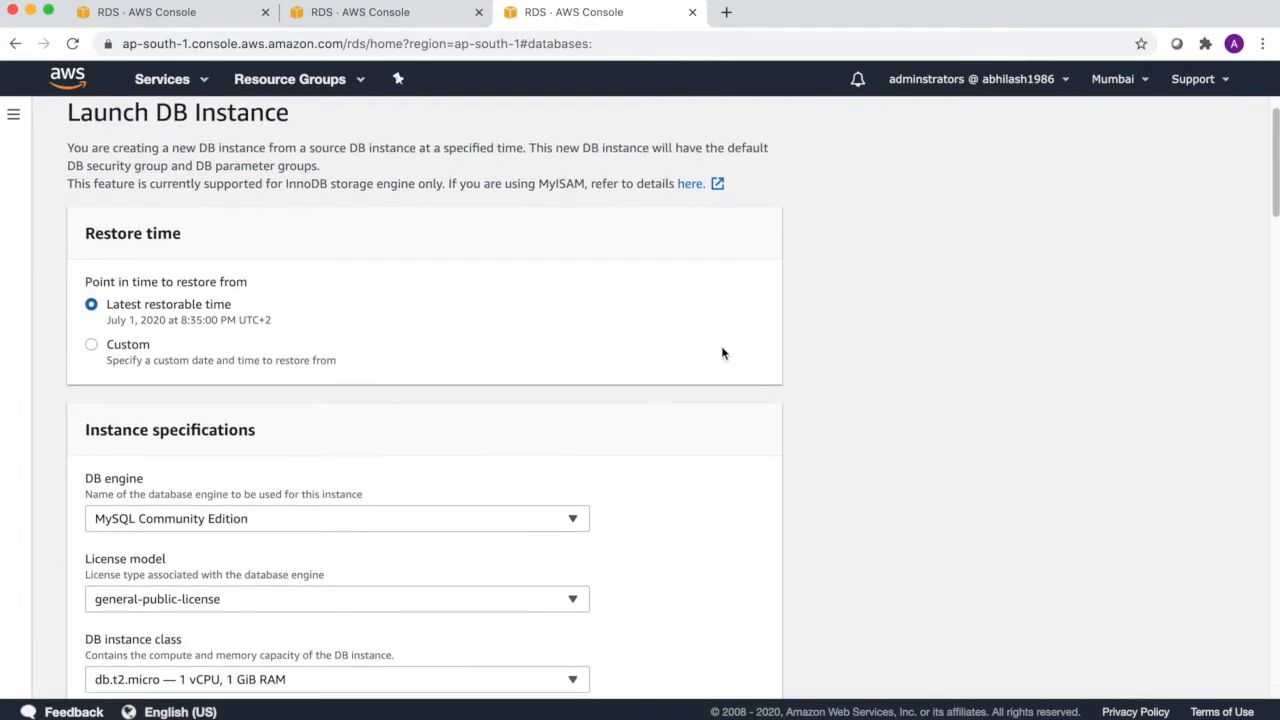
pyautogui.click(92, 317)
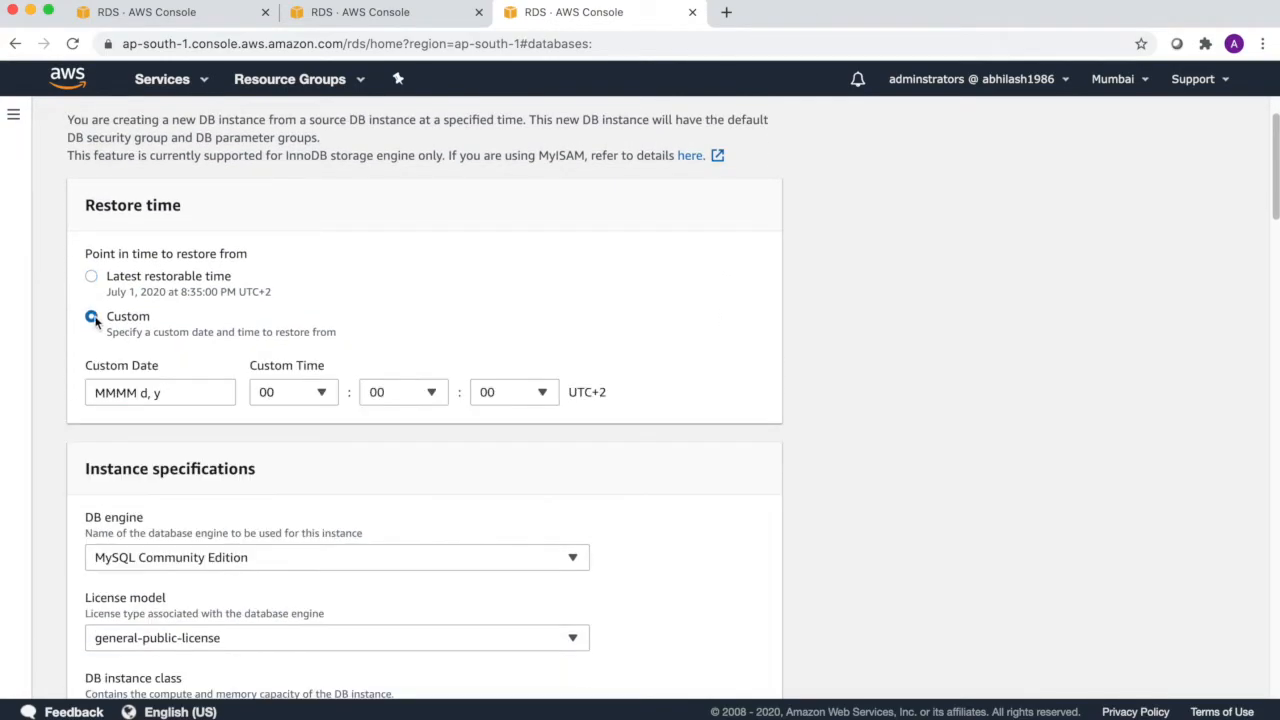
pyautogui.click(171, 395)
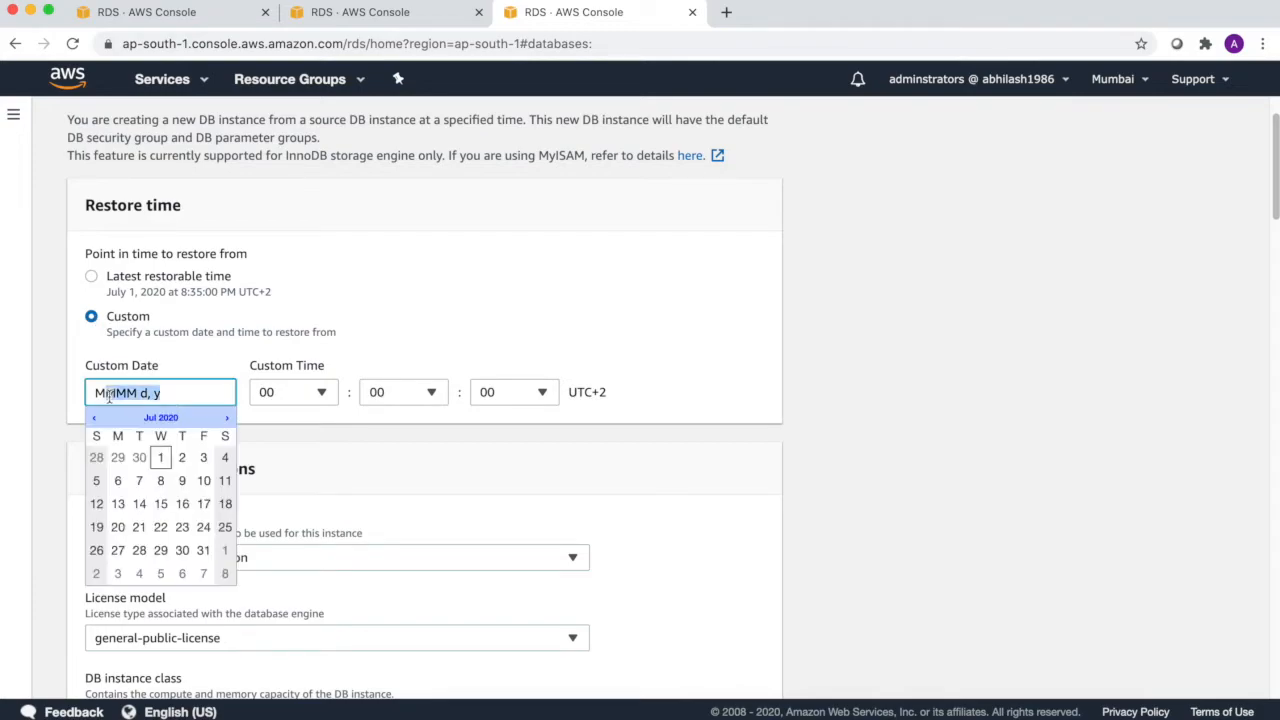
pyautogui.click(545, 472)
# - Review the remaining restore settings down to log exports and maintenance, and cancel the point-in-time restore
pyautogui.scroll(-3, 671, 421)
pyautogui.scroll(-5, 671, 421)
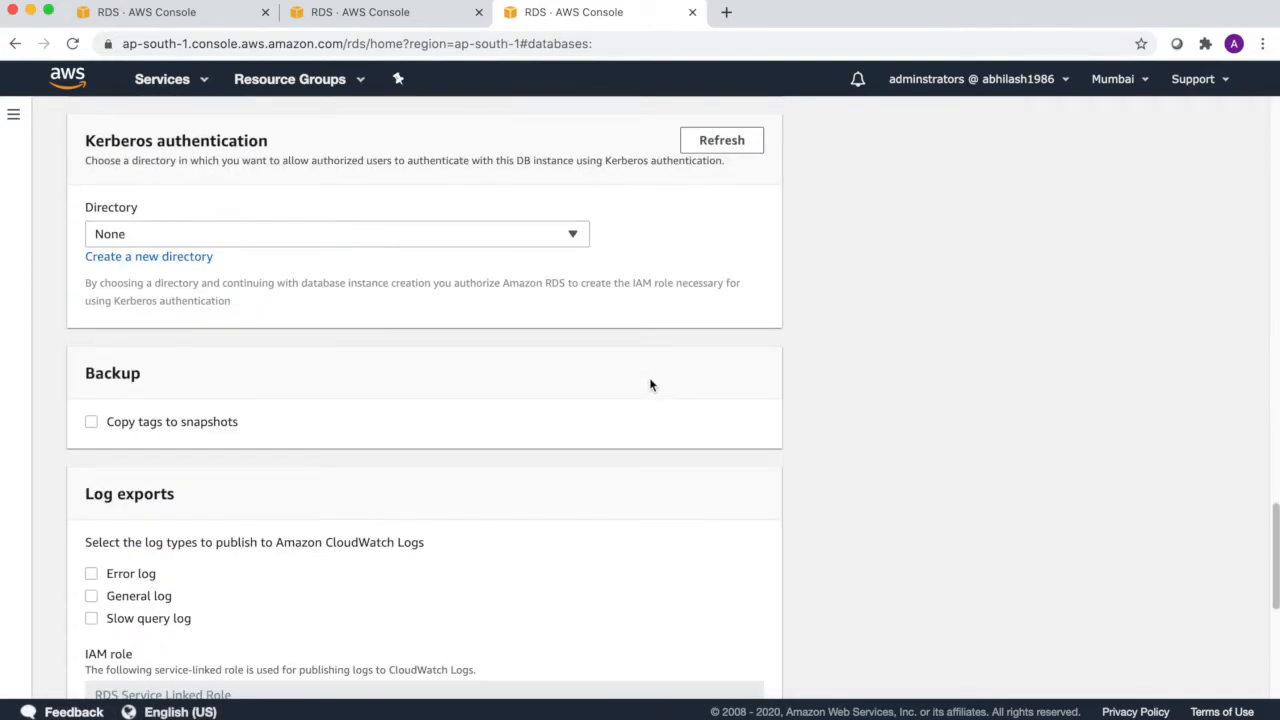
pyautogui.scroll(-5, 649, 385)
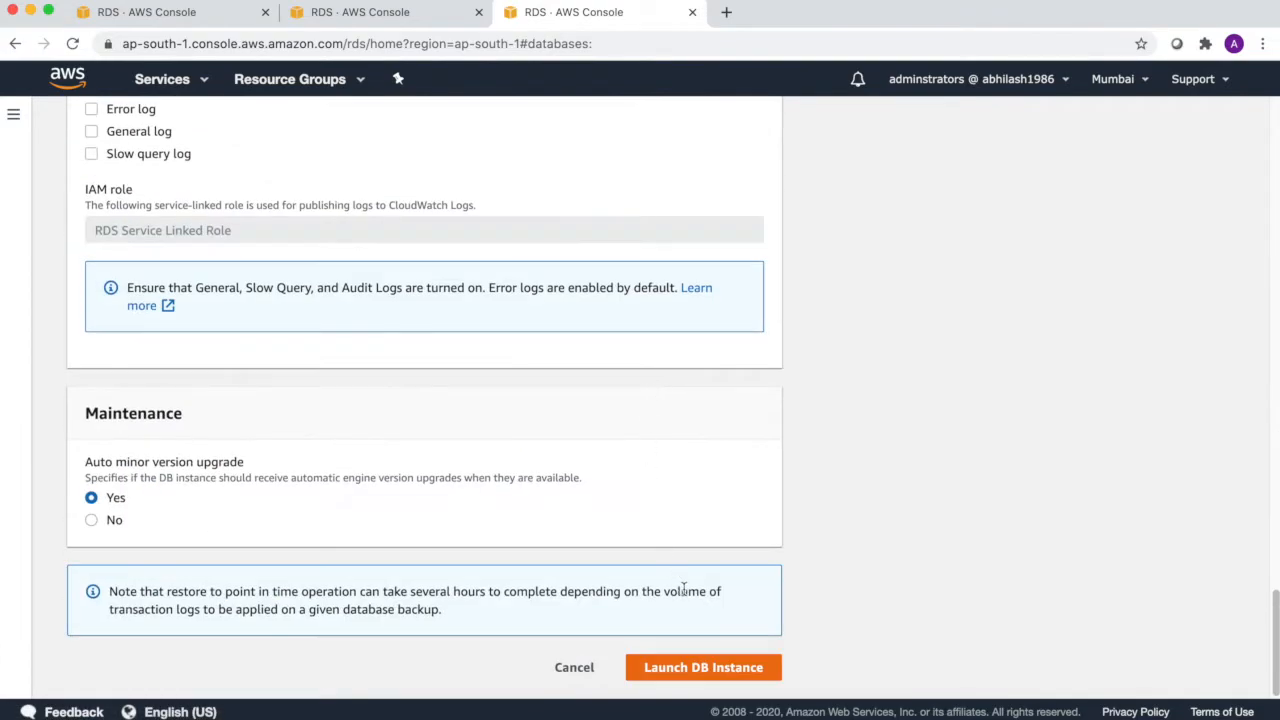
pyautogui.click(578, 669)
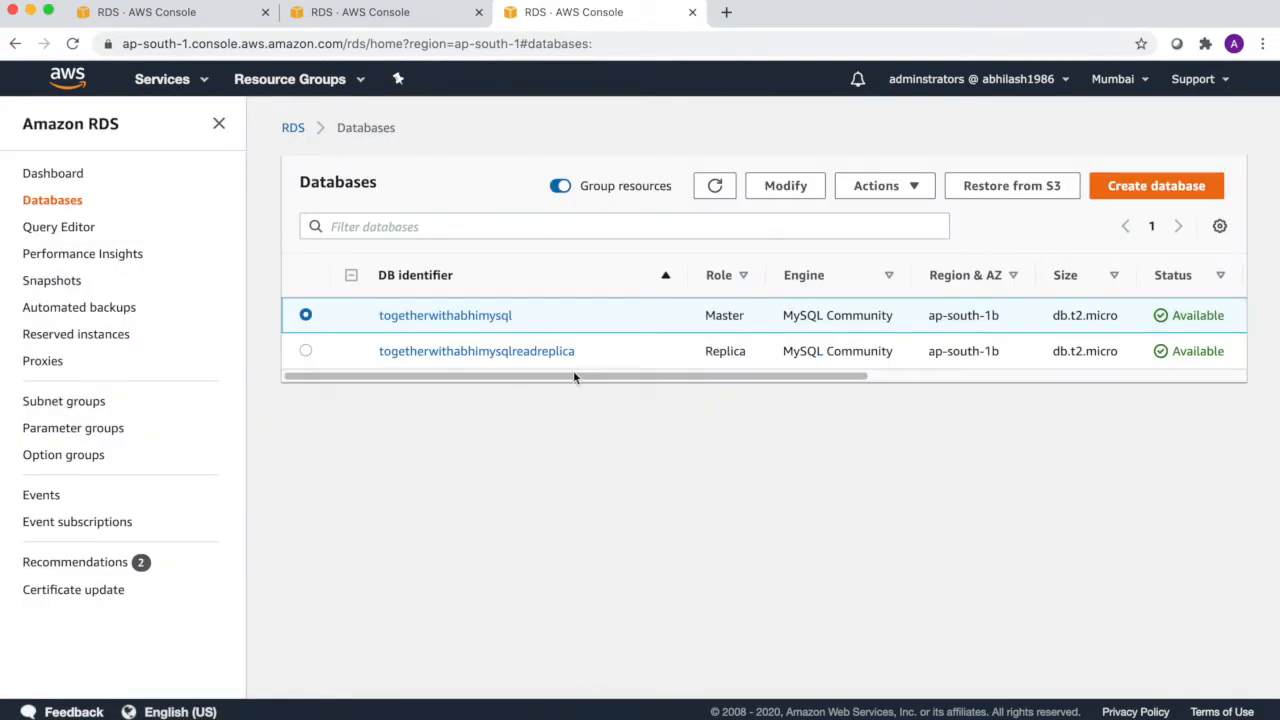
# - Delete the togetherwithabhimysql instance without a final snapshot, acknowledging the loss of automated backups and confirming with "delete me"
pyautogui.click(912, 191)
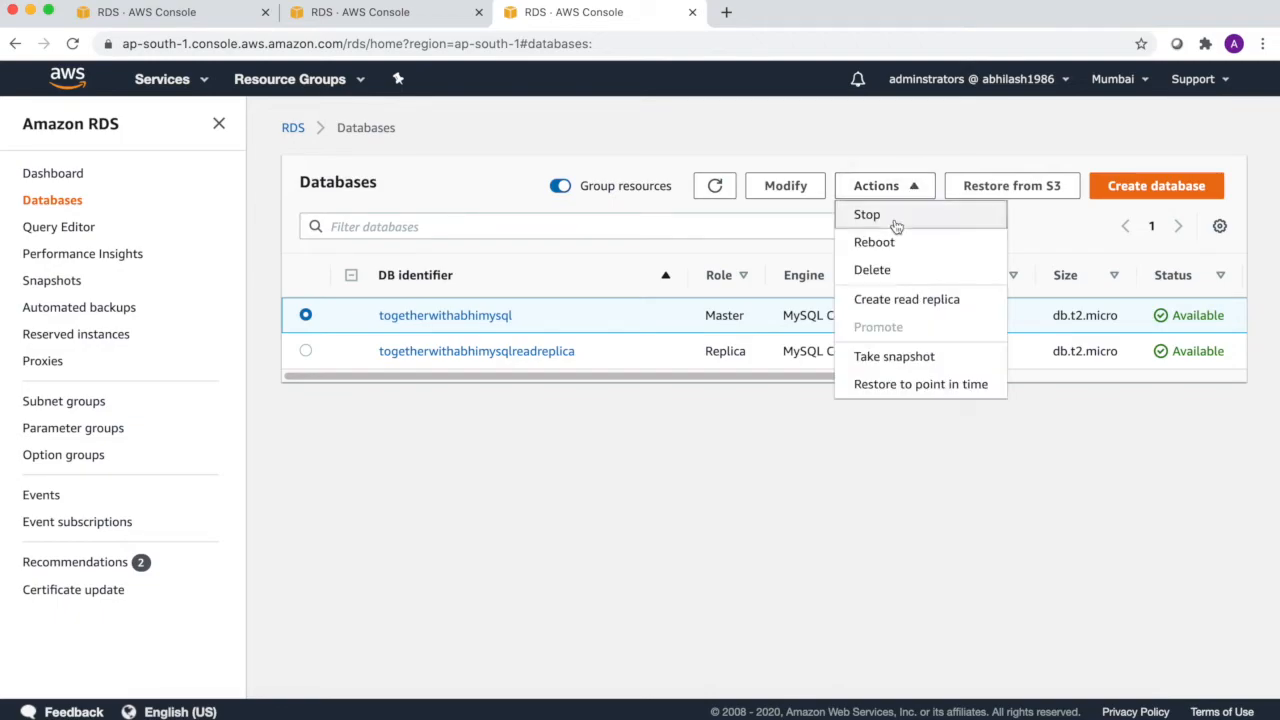
pyautogui.click(872, 269)
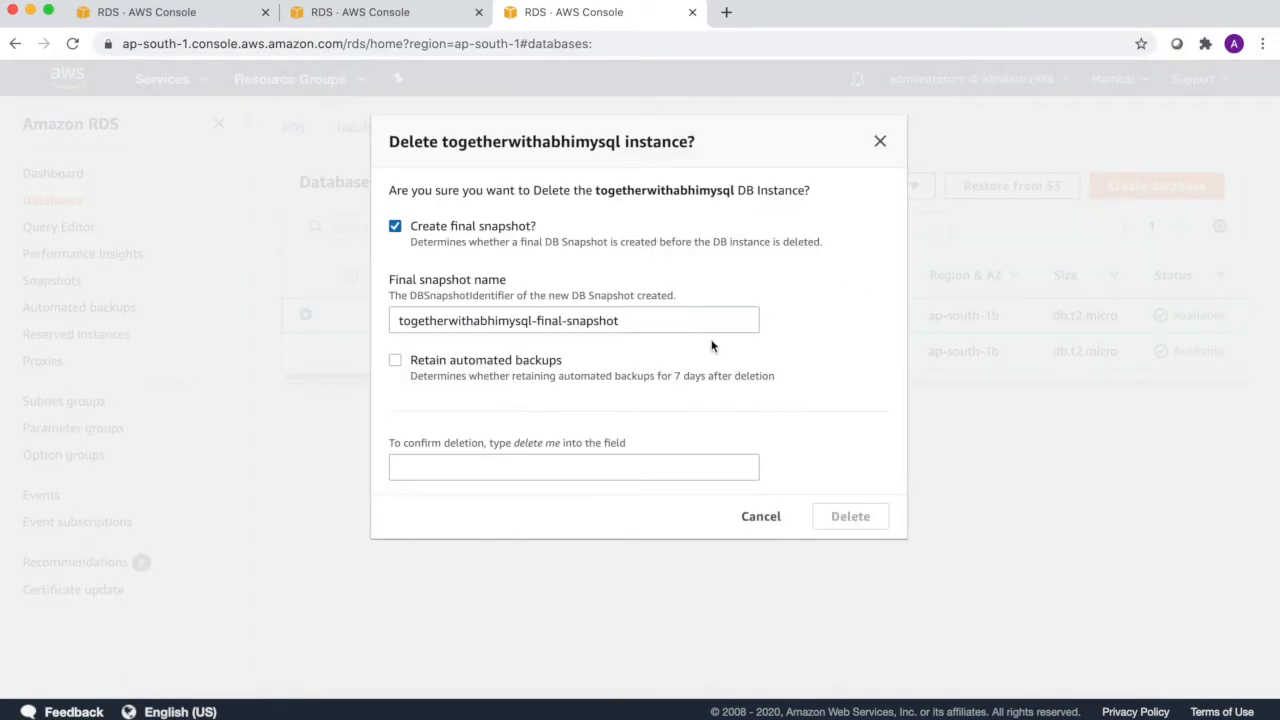
pyautogui.moveTo(449, 248); pyautogui.dragTo(797, 242)
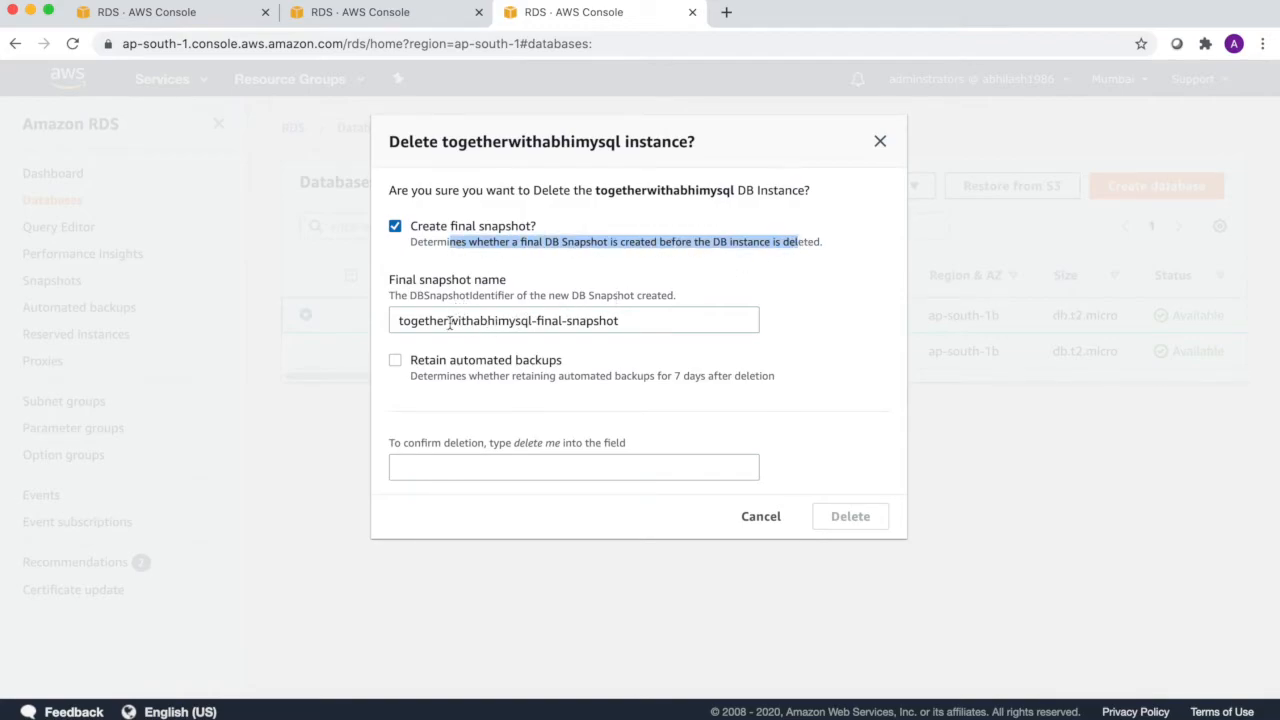
pyautogui.click(397, 229)
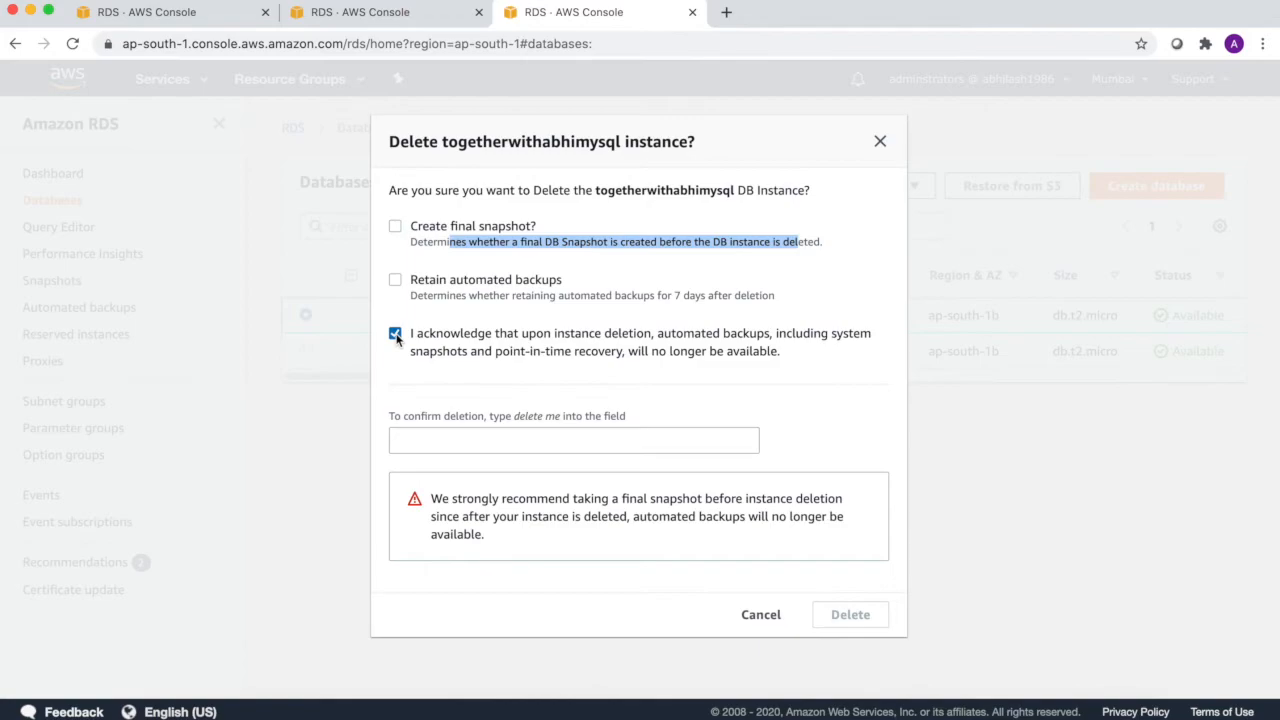
pyautogui.doubleClick(558, 340)
pyautogui.moveTo(605, 341); pyautogui.dragTo(811, 349)
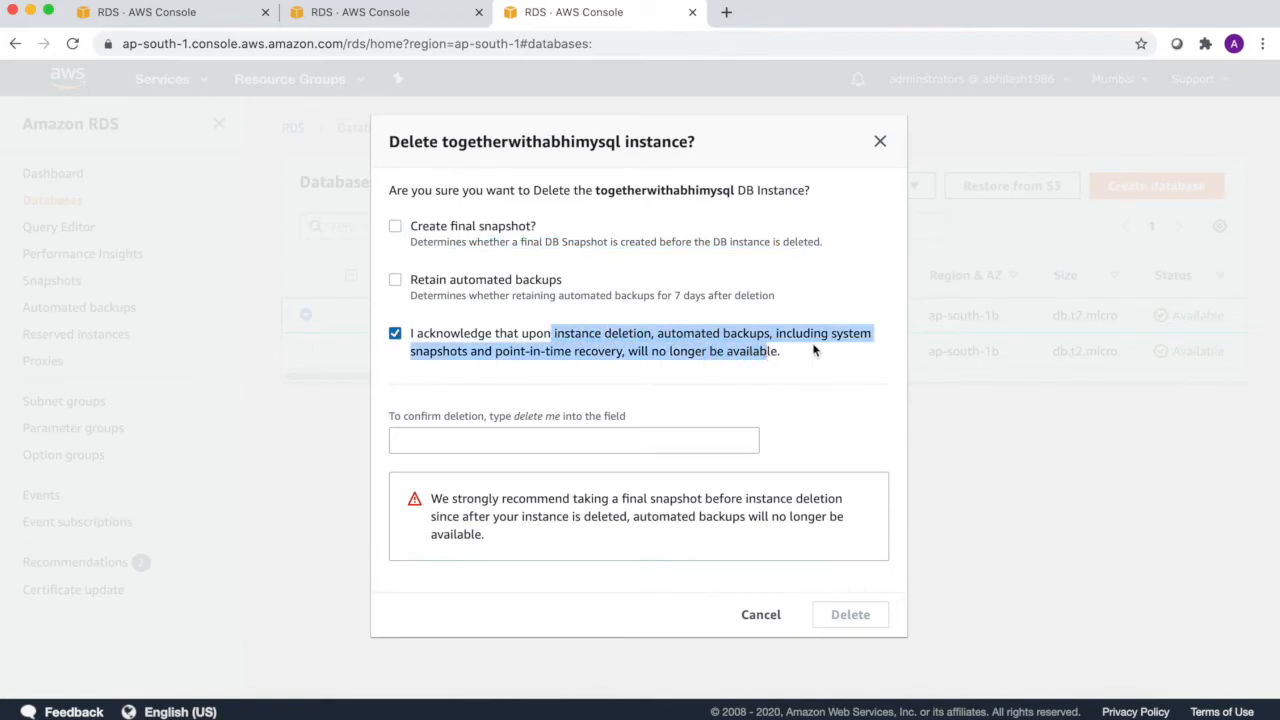
pyautogui.click(811, 349)
pyautogui.click(396, 336)
pyautogui.click(490, 447)
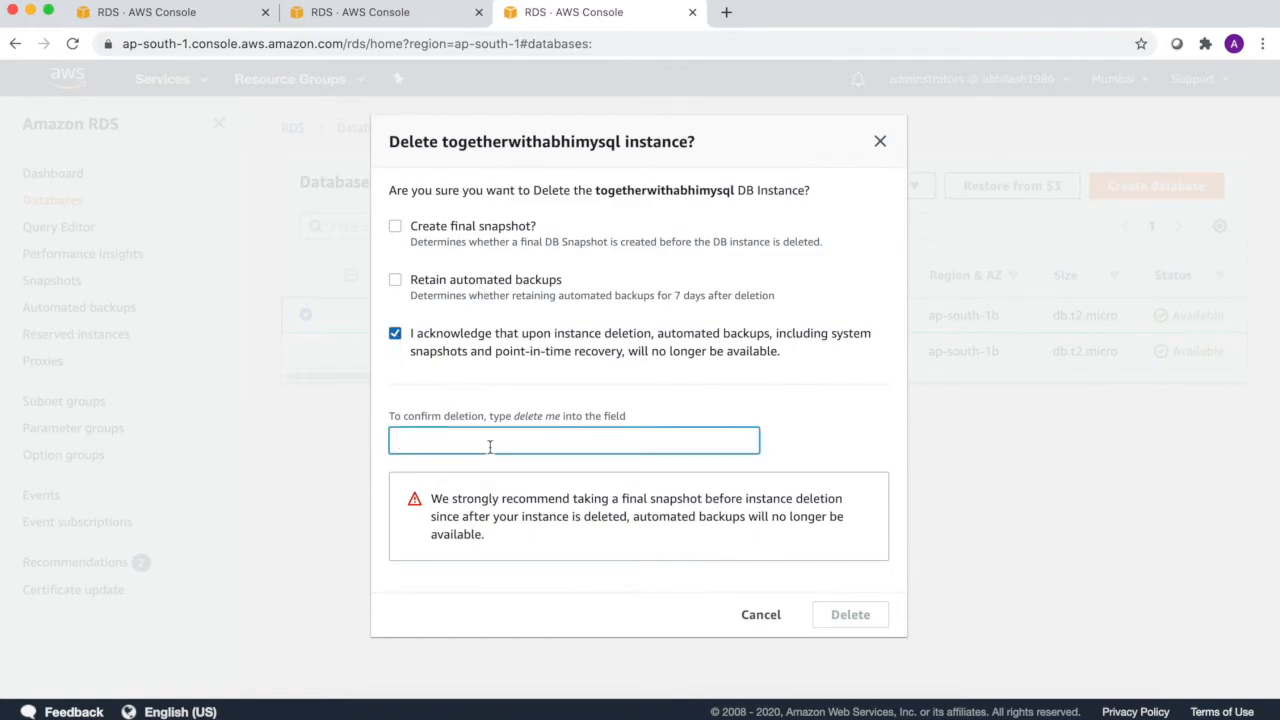
pyautogui.write('delete me')
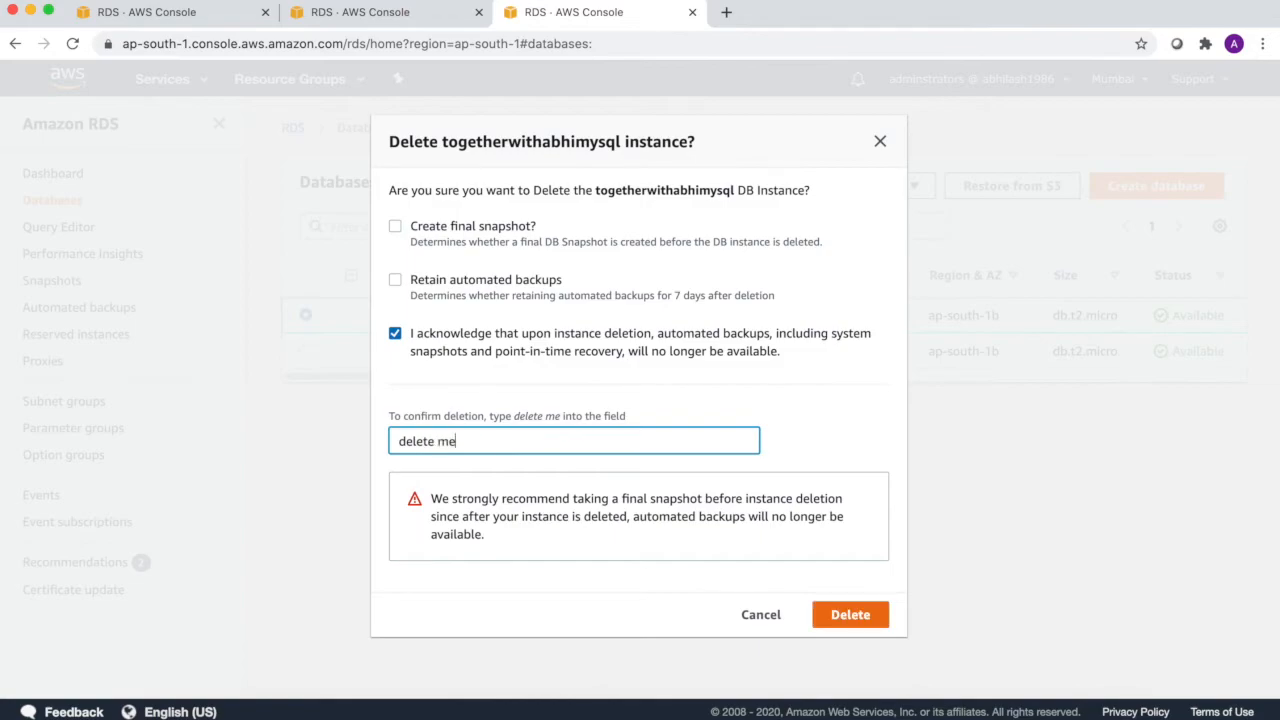
pyautogui.click(852, 615)
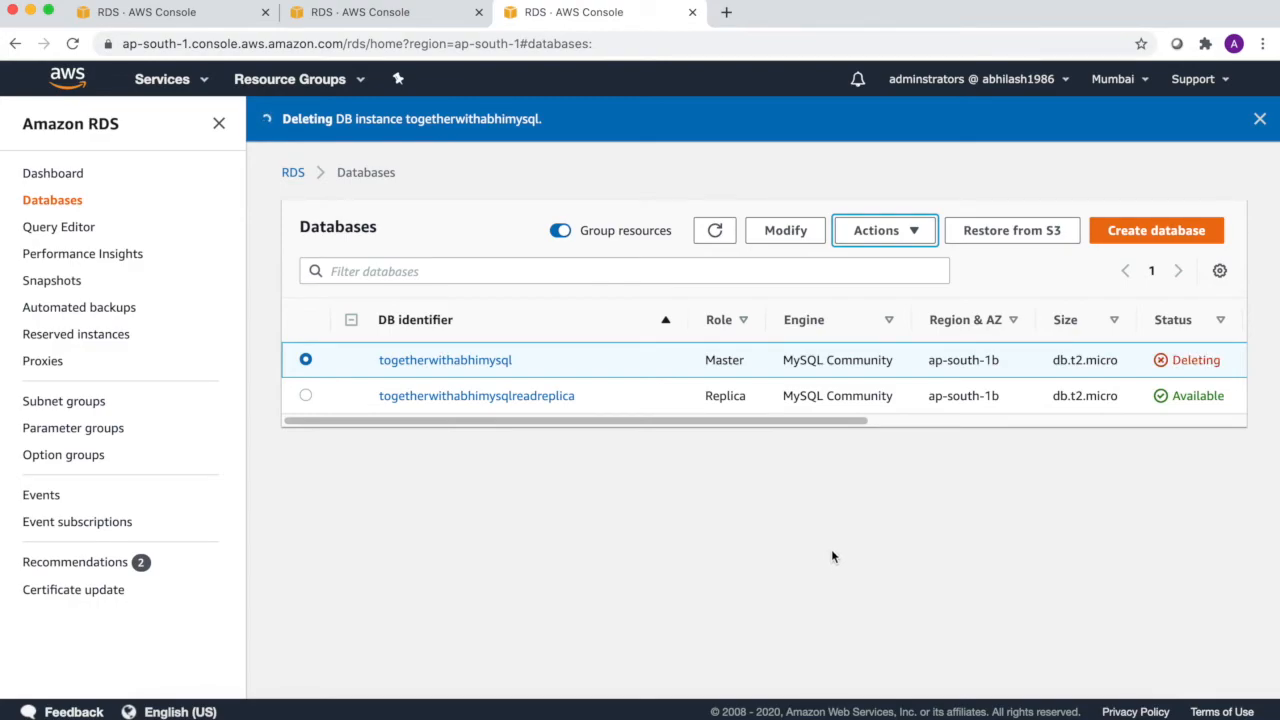
# - Delete the togetherwithabhimysqlreadreplica instance, reading the final snapshot notice and confirming with "delete me"
pyautogui.click(306, 396)
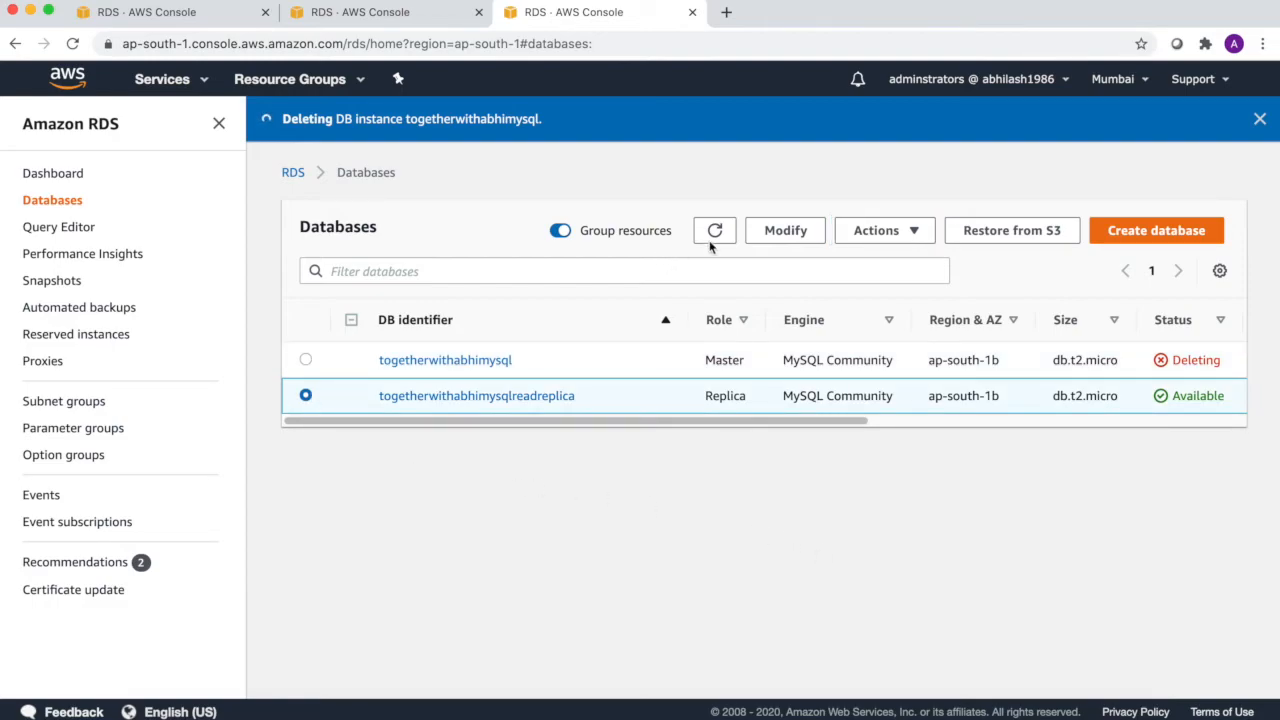
pyautogui.click(910, 230)
pyautogui.click(872, 314)
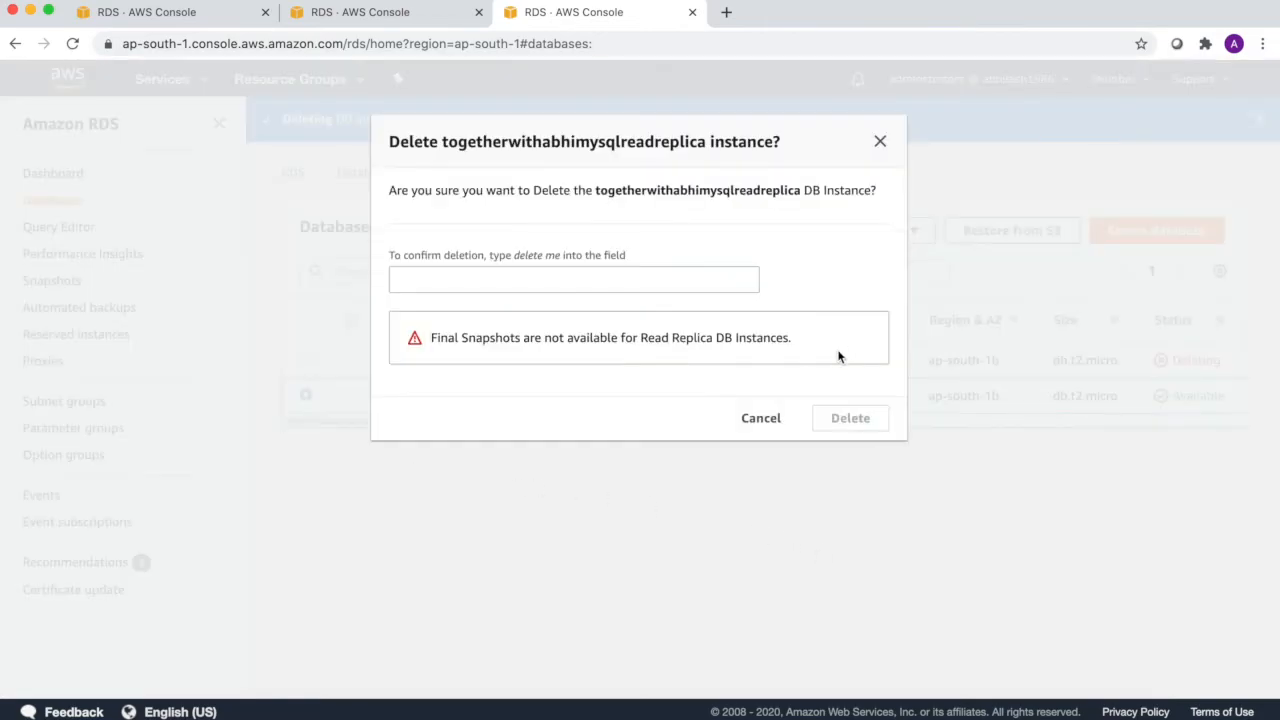
pyautogui.click(517, 277)
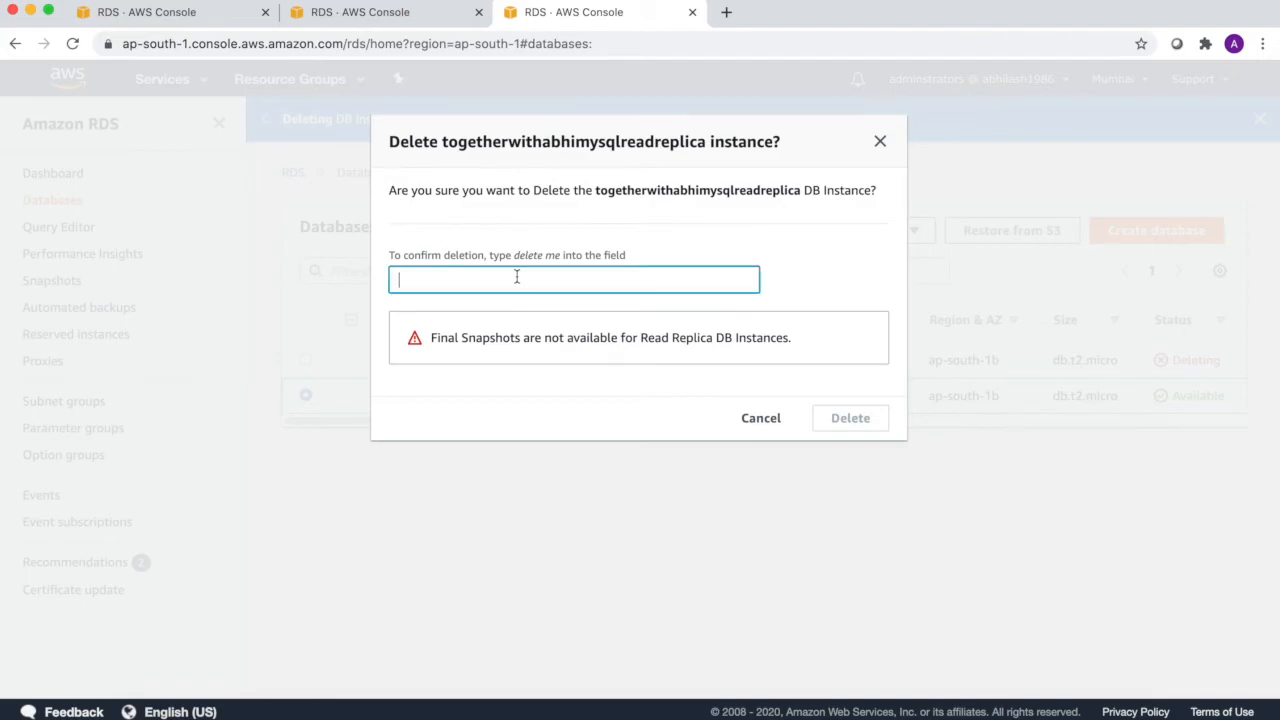
pyautogui.write('delete me')
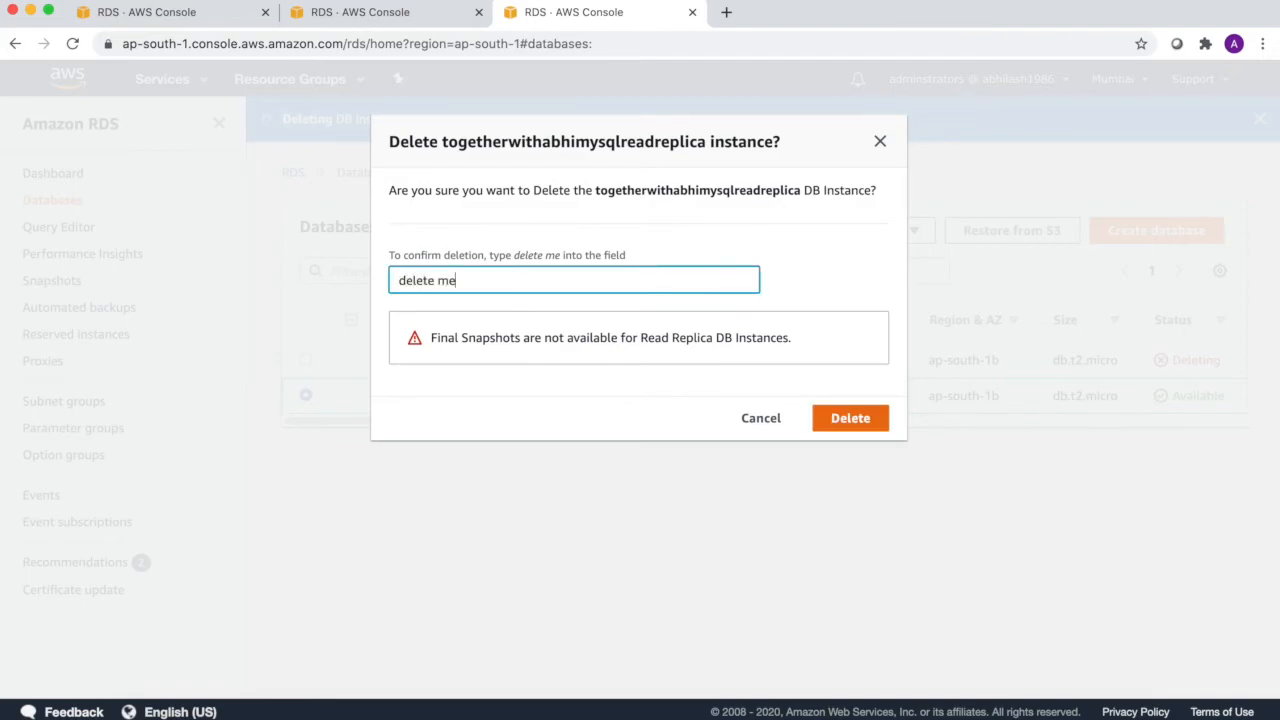
pyautogui.click(568, 334)
pyautogui.moveTo(568, 334); pyautogui.dragTo(784, 340)
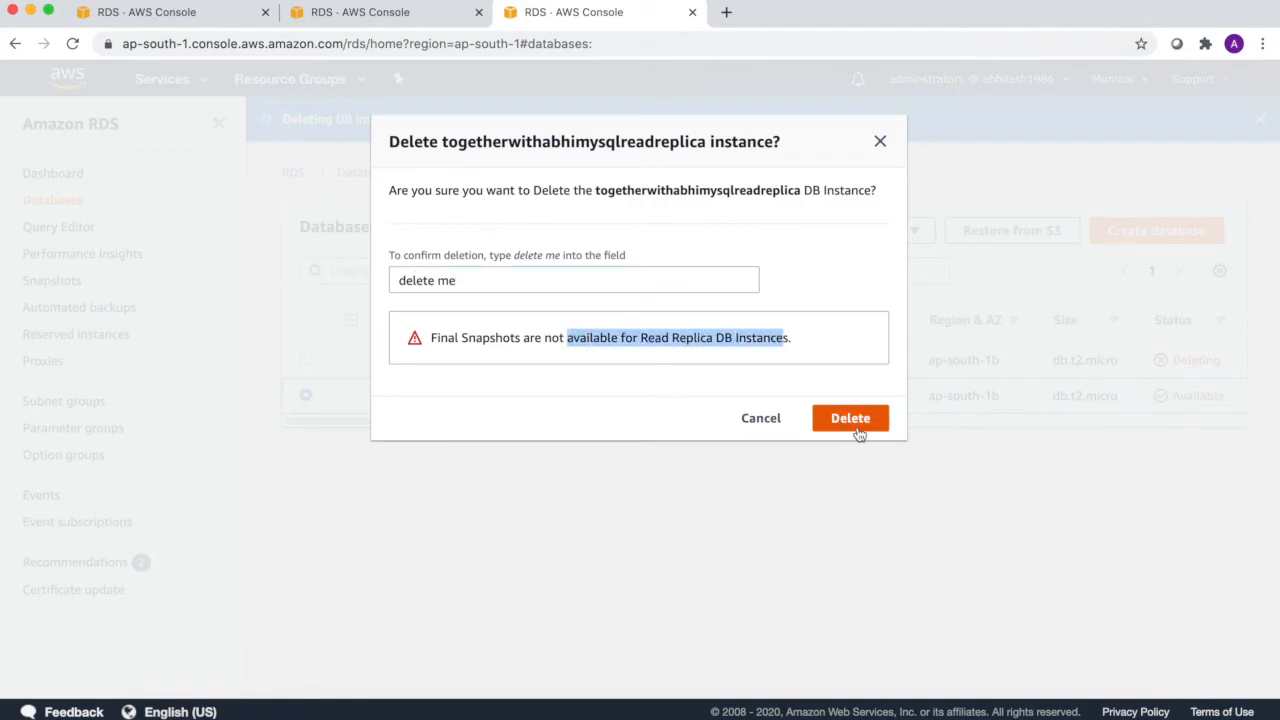
pyautogui.click(857, 430)
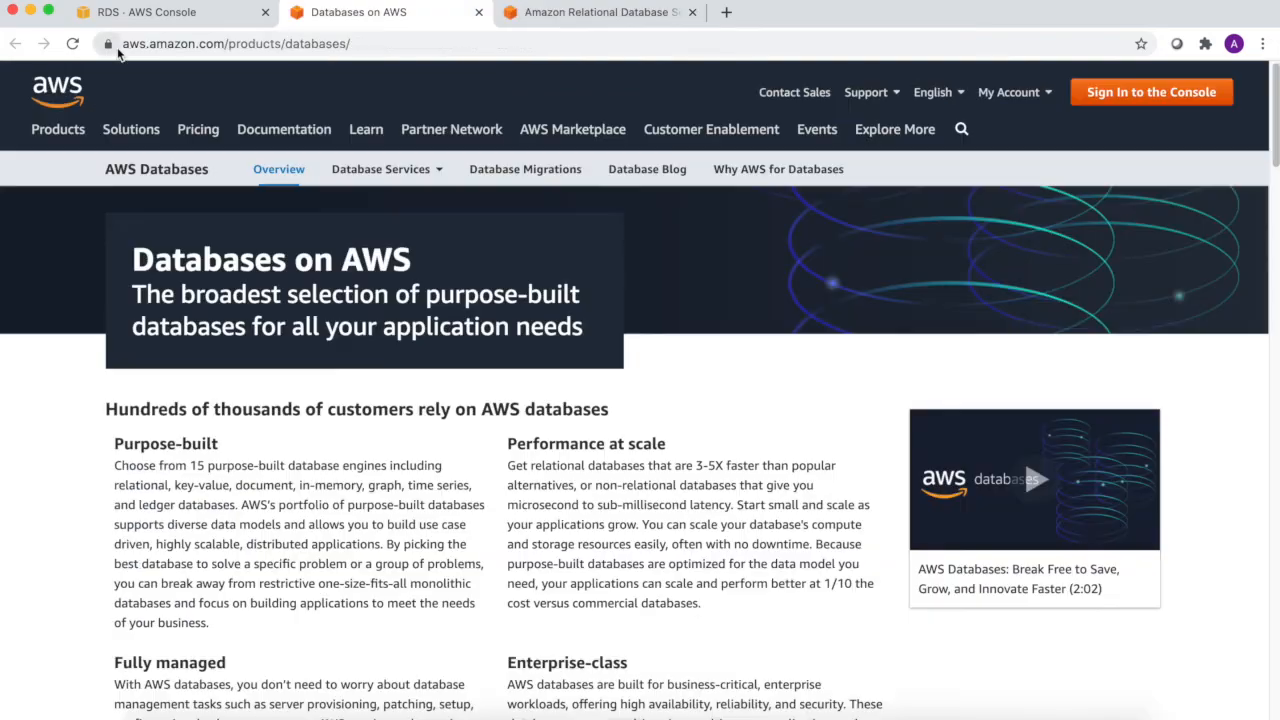
# - On the Databases on AWS page, find the database type table and examine the relational and key-value services
pyautogui.moveTo(123, 43)
pyautogui.mouseDown()
pyautogui.moveTo(395, 43)
pyautogui.moveTo(122, 43)
pyautogui.mouseUp()
pyautogui.scroll(-1, 528, 398)
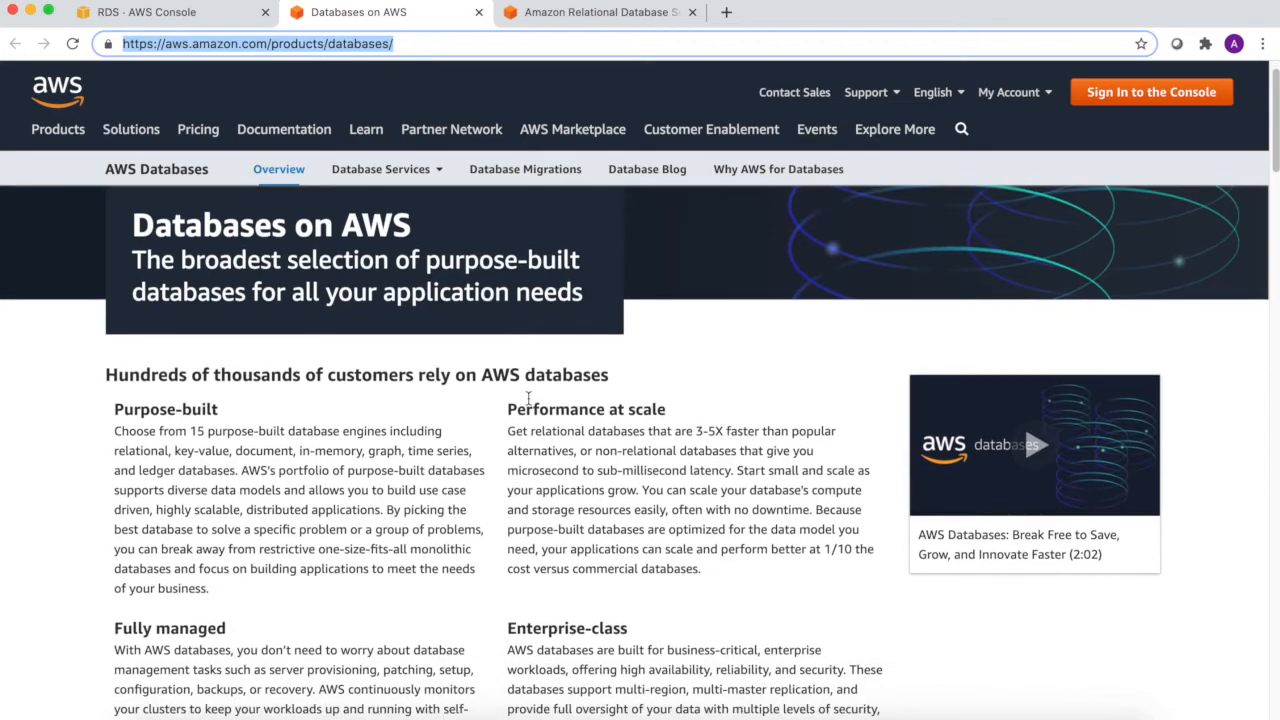
pyautogui.scroll(-8, 528, 398)
pyautogui.scroll(1, 528, 398)
pyautogui.moveTo(122, 247)
pyautogui.moveTo(122, 247); pyautogui.dragTo(19, 266)
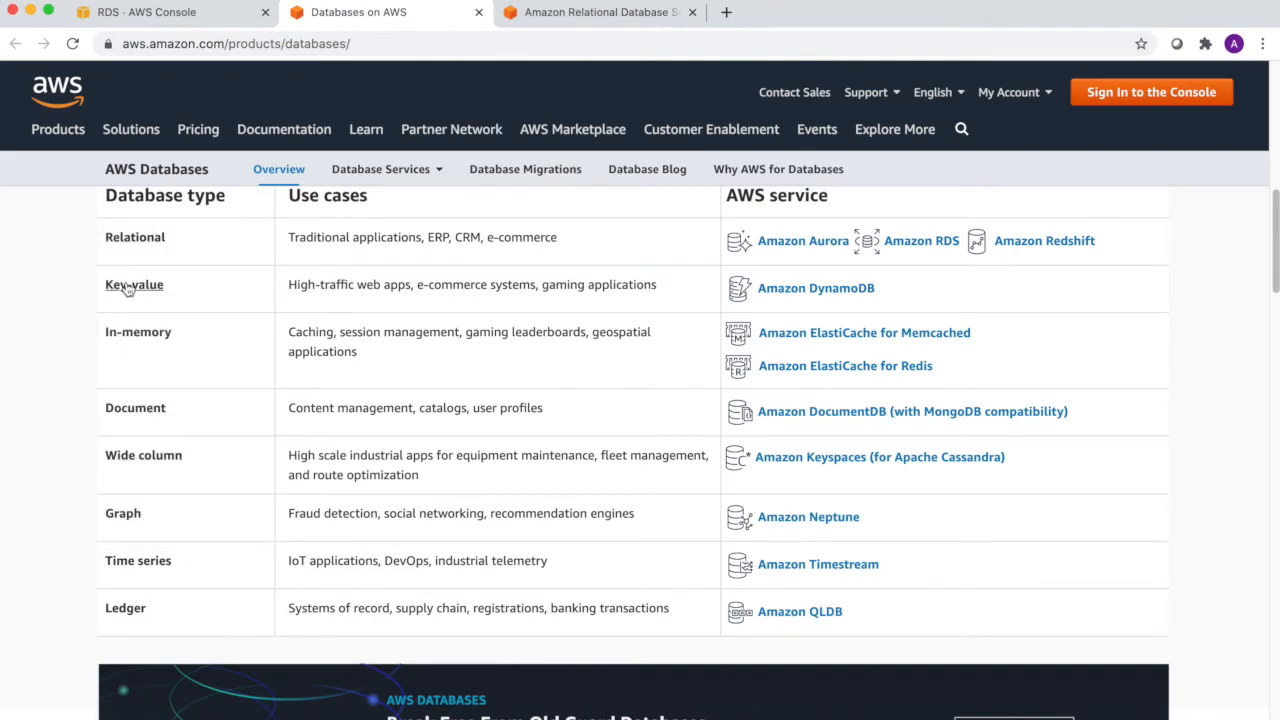
pyautogui.moveTo(128, 289)
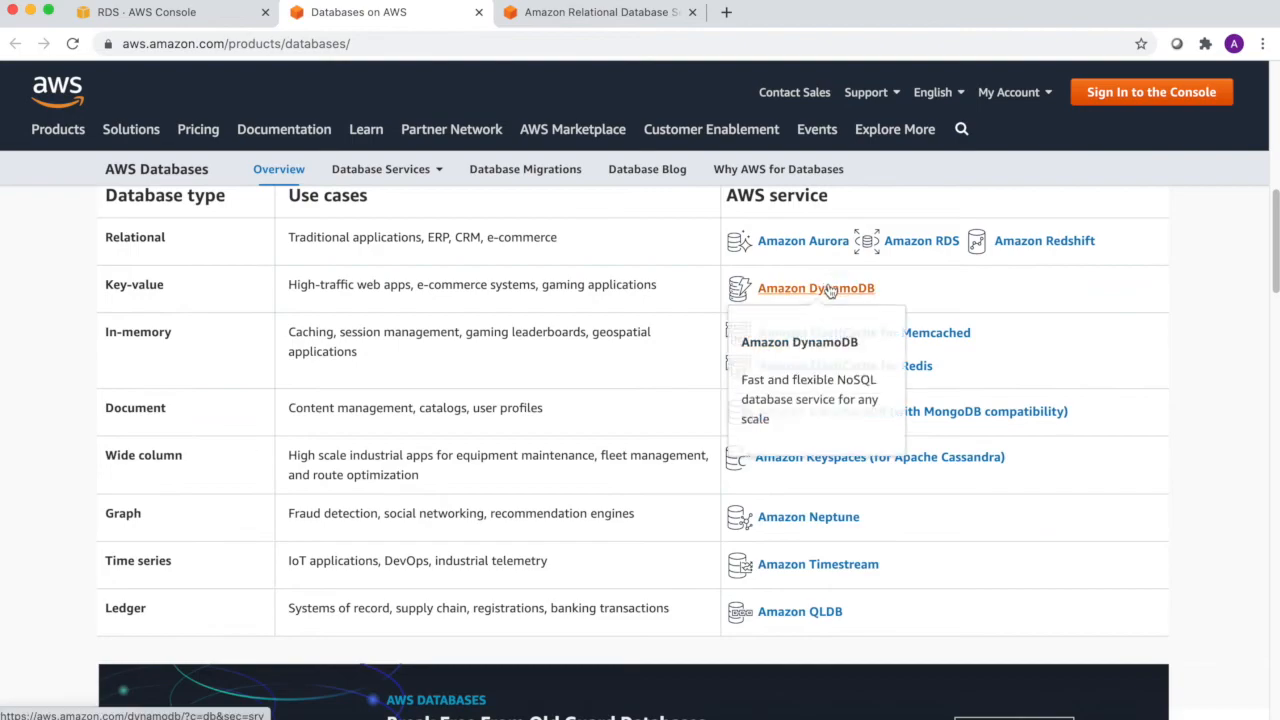
pyautogui.moveTo(830, 246)
pyautogui.moveTo(895, 250)
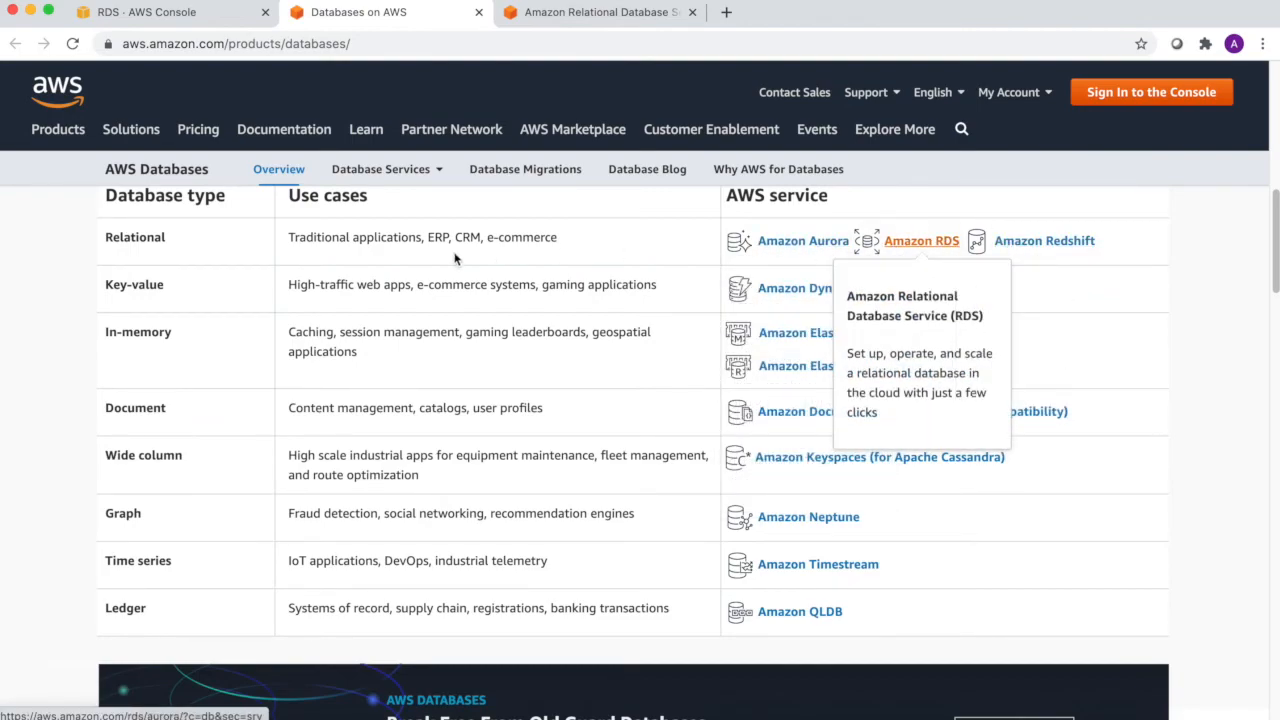
# - Examine the in-memory, document, wide column, graph, time series and ledger entries in the database type table
pyautogui.moveTo(132, 334)
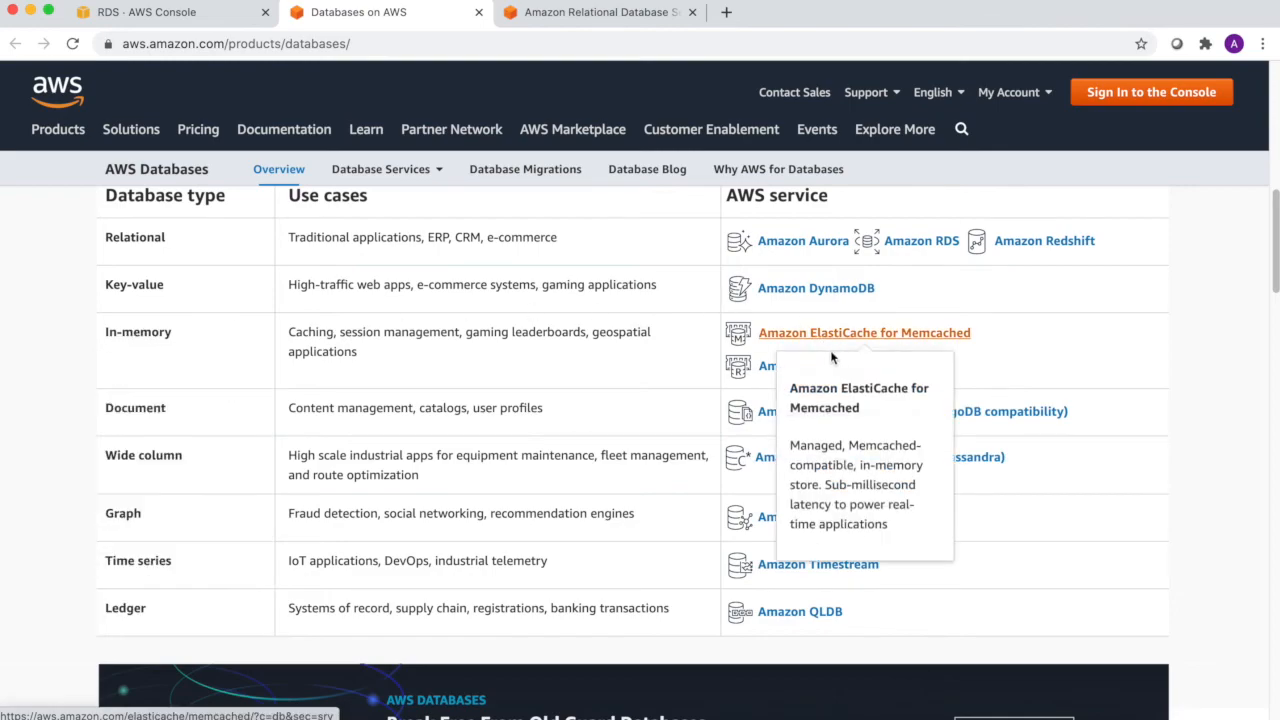
pyautogui.moveTo(767, 370)
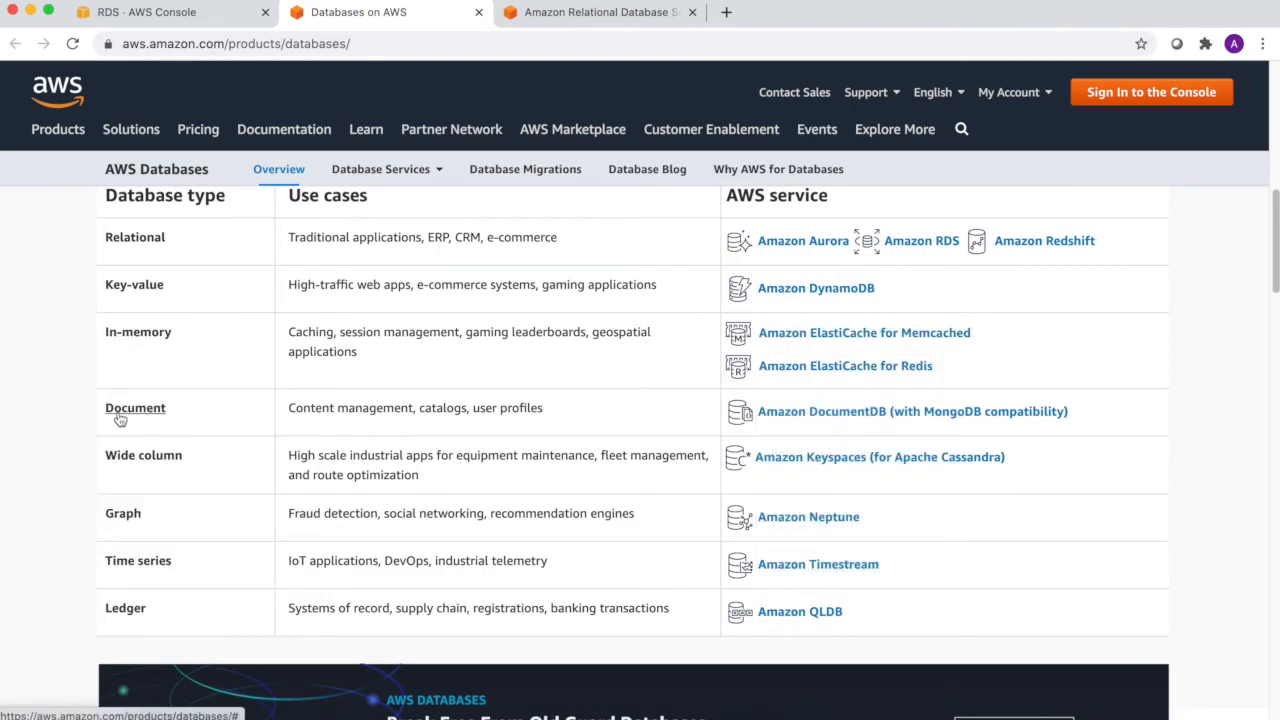
pyautogui.moveTo(112, 418)
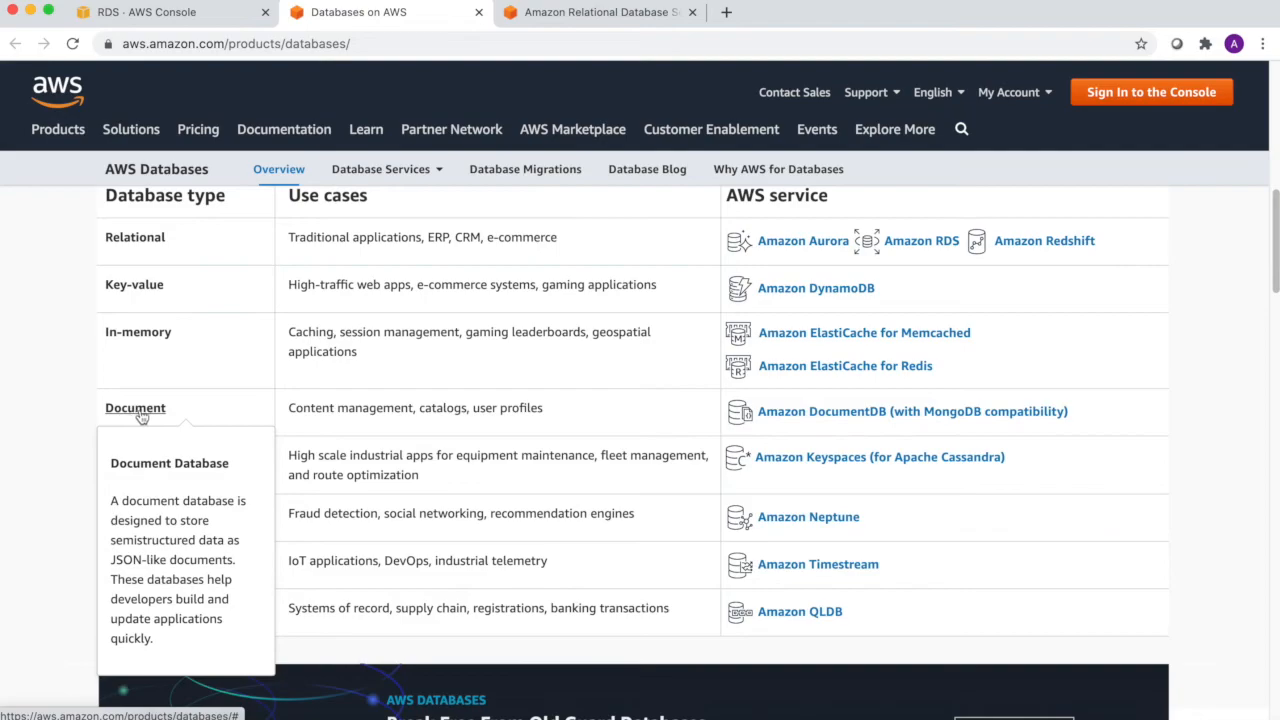
pyautogui.moveTo(870, 424)
pyautogui.moveTo(150, 463)
pyautogui.moveTo(122, 517)
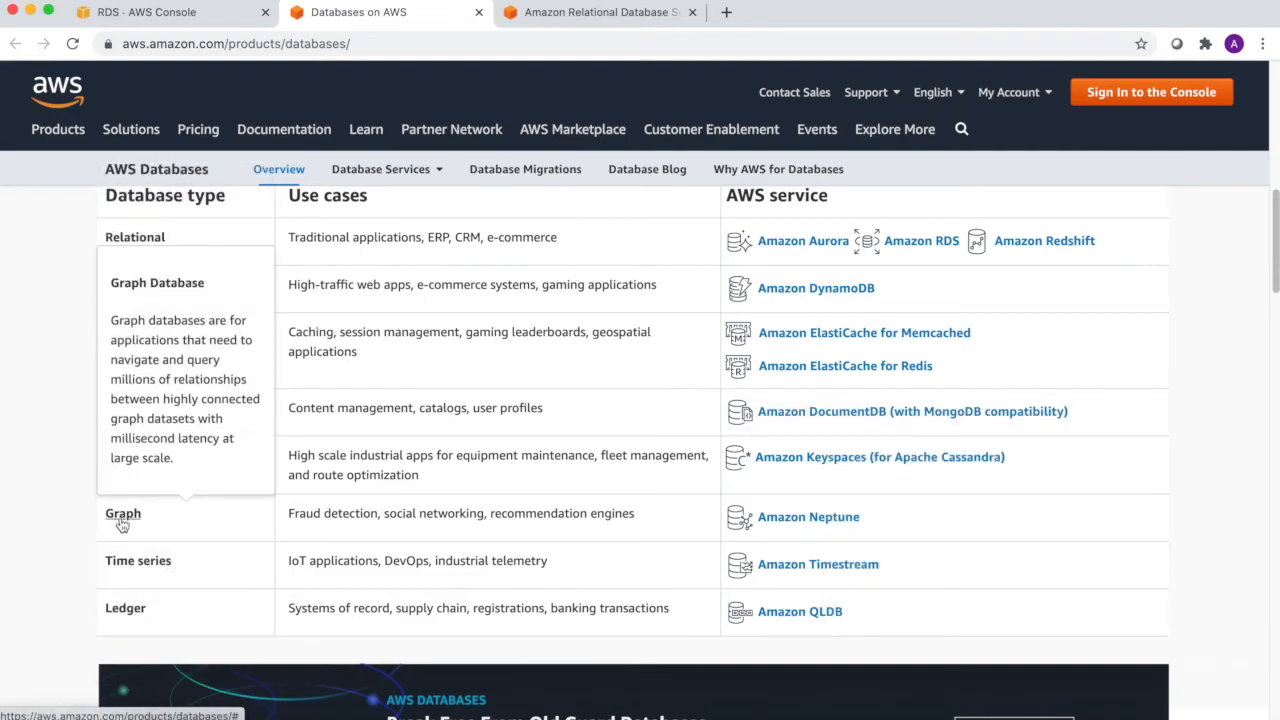
pyautogui.moveTo(130, 568)
pyautogui.moveTo(133, 613)
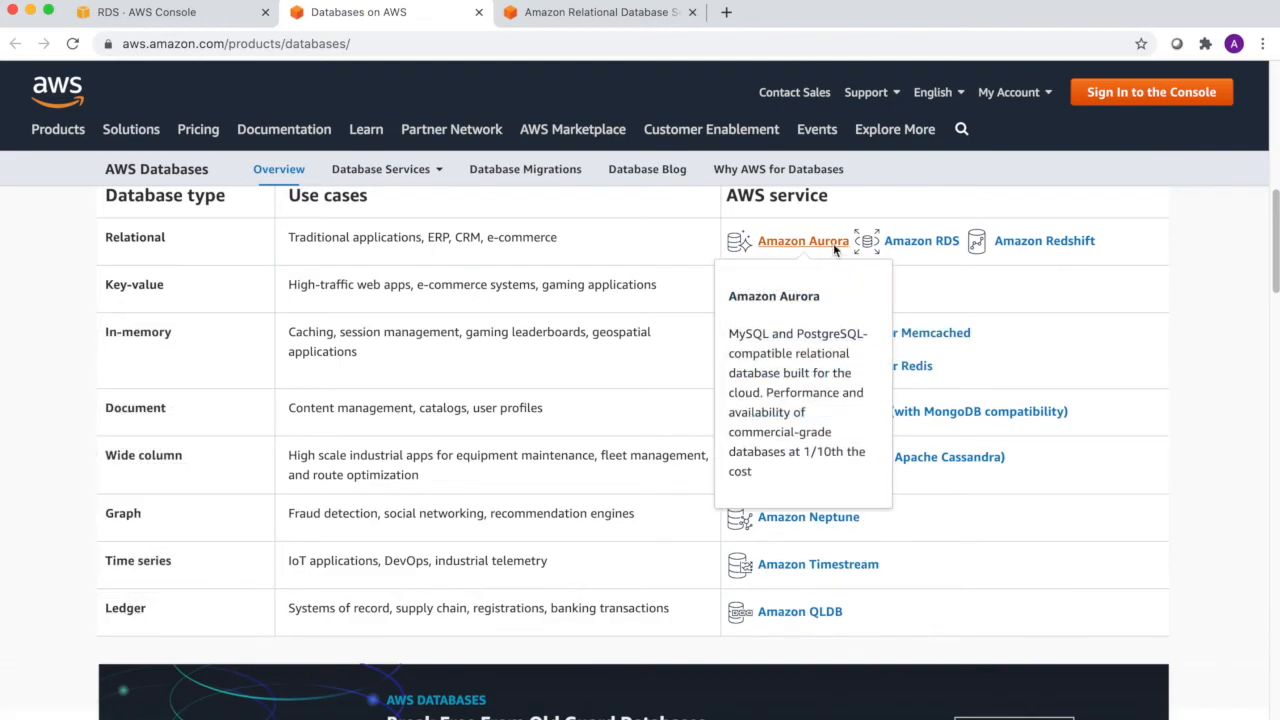
# - Switch to the Amazon Relational Database Service page and review its supported database engines and benefits
pyautogui.click(557, 14)
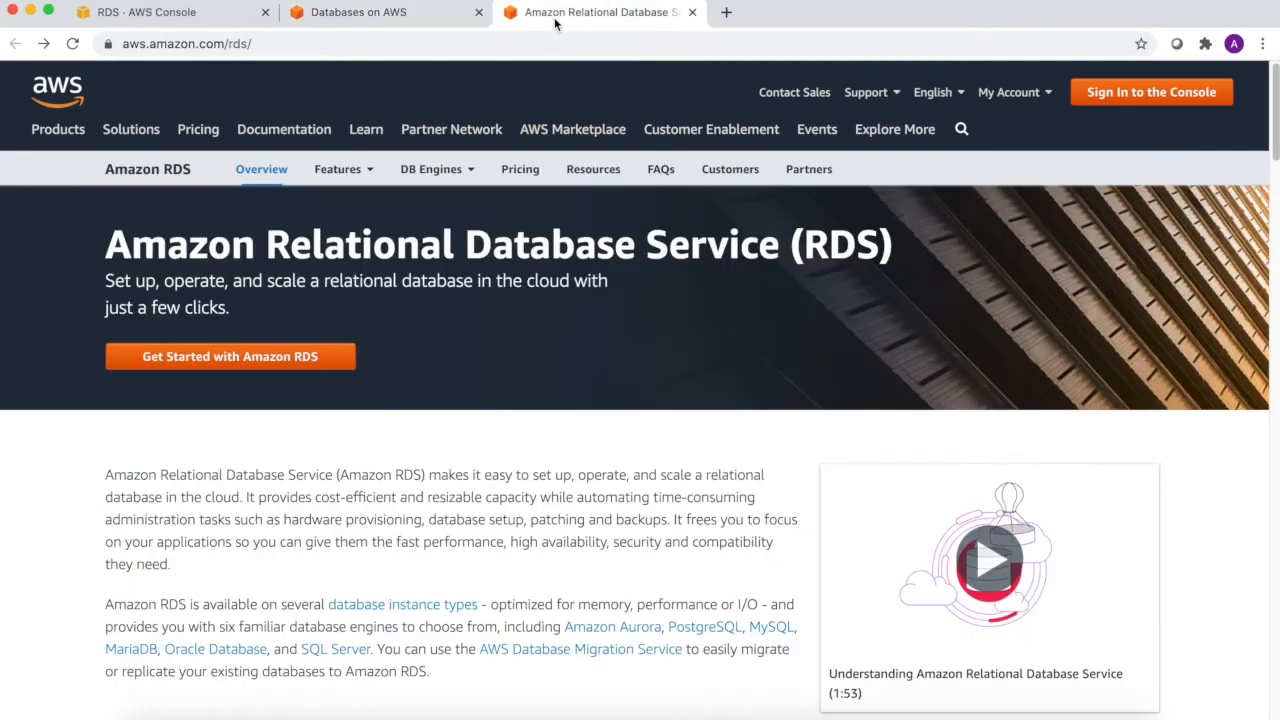
pyautogui.moveTo(168, 240); pyautogui.dragTo(652, 236)
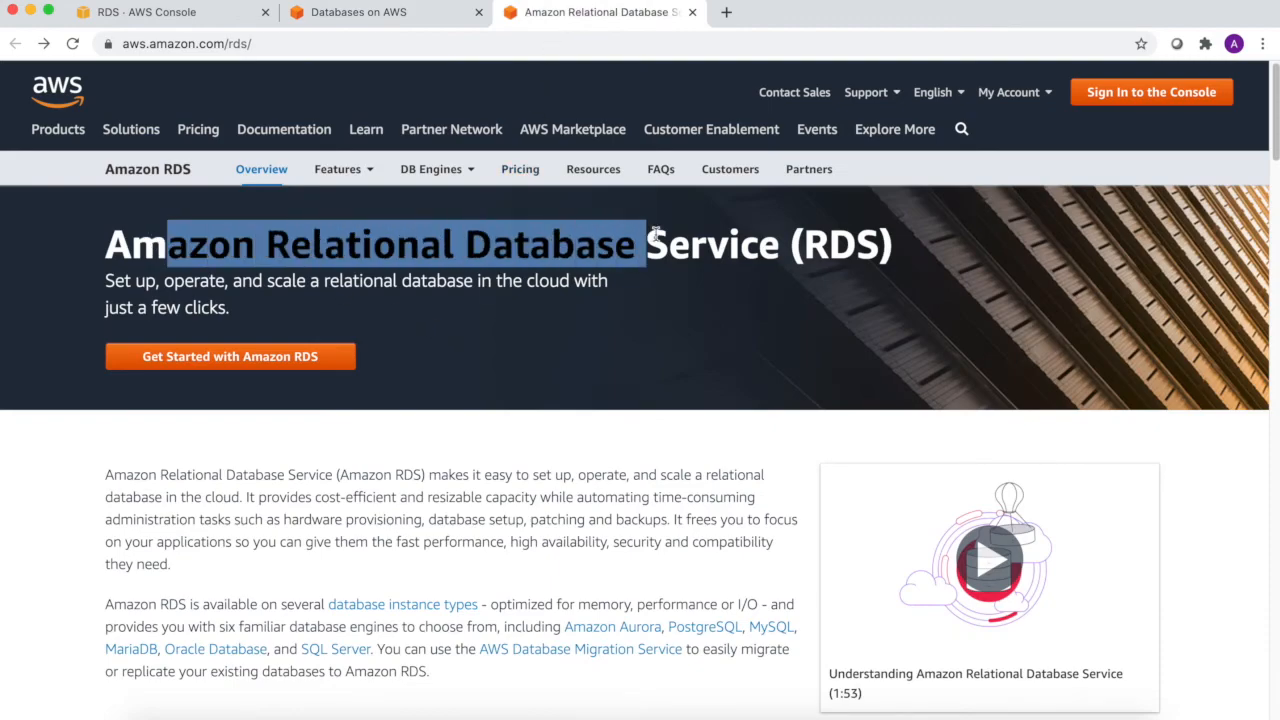
pyautogui.scroll(-3, 591, 355)
pyautogui.scroll(-6, 591, 355)
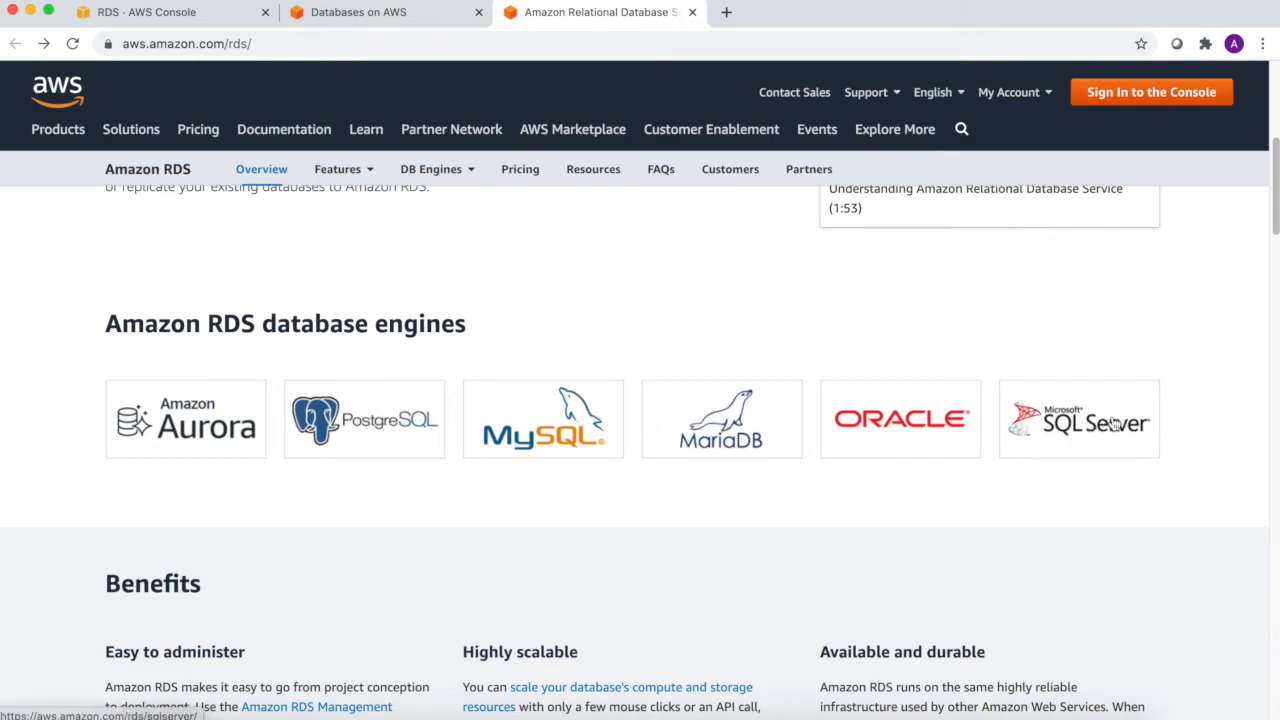
pyautogui.scroll(-4, 1113, 424)
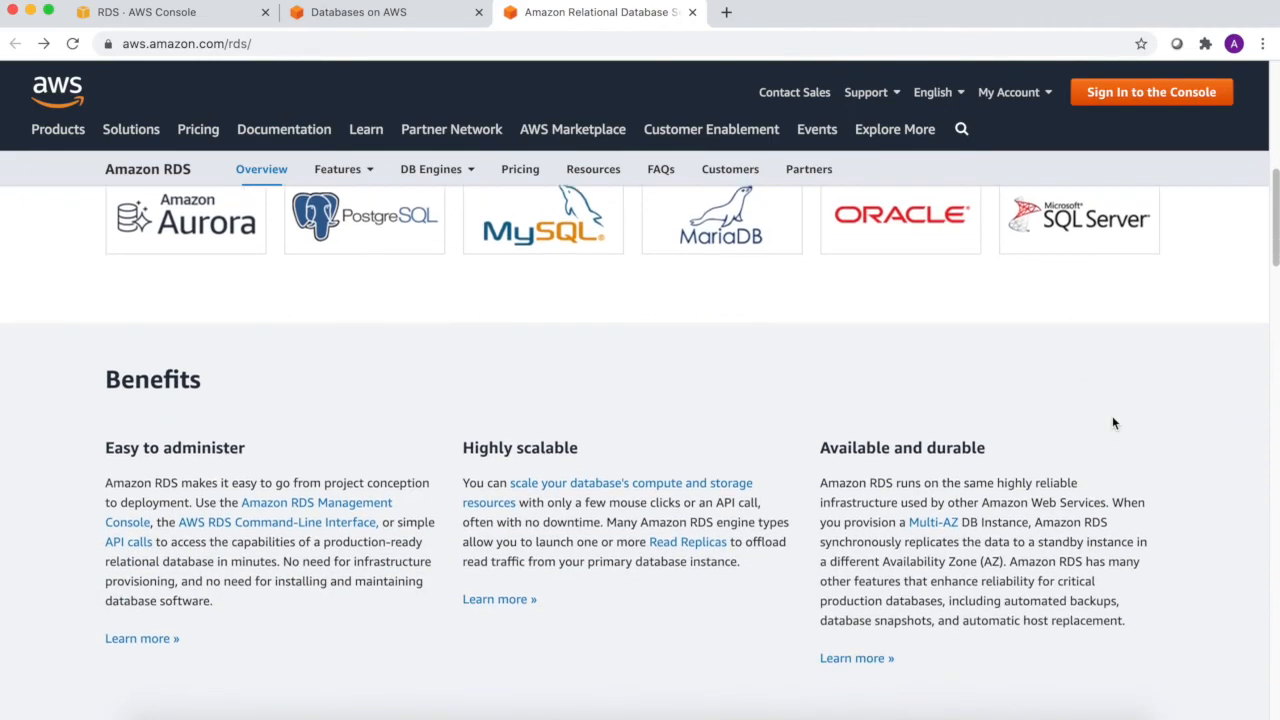
# - Review the remaining Amazon RDS benefits and open the Amazon Aurora page from the list of database engines
pyautogui.scroll(-5, 1113, 424)
pyautogui.scroll(-5, 1113, 424)
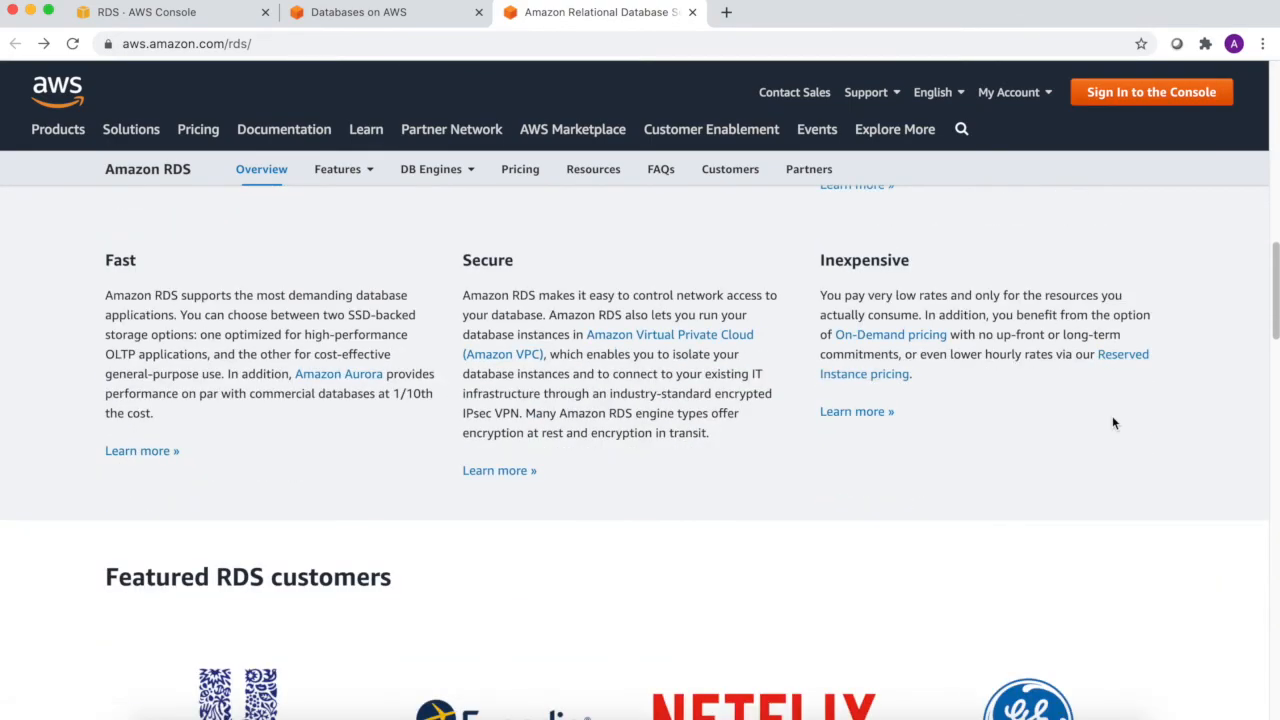
pyautogui.scroll(15, 1113, 424)
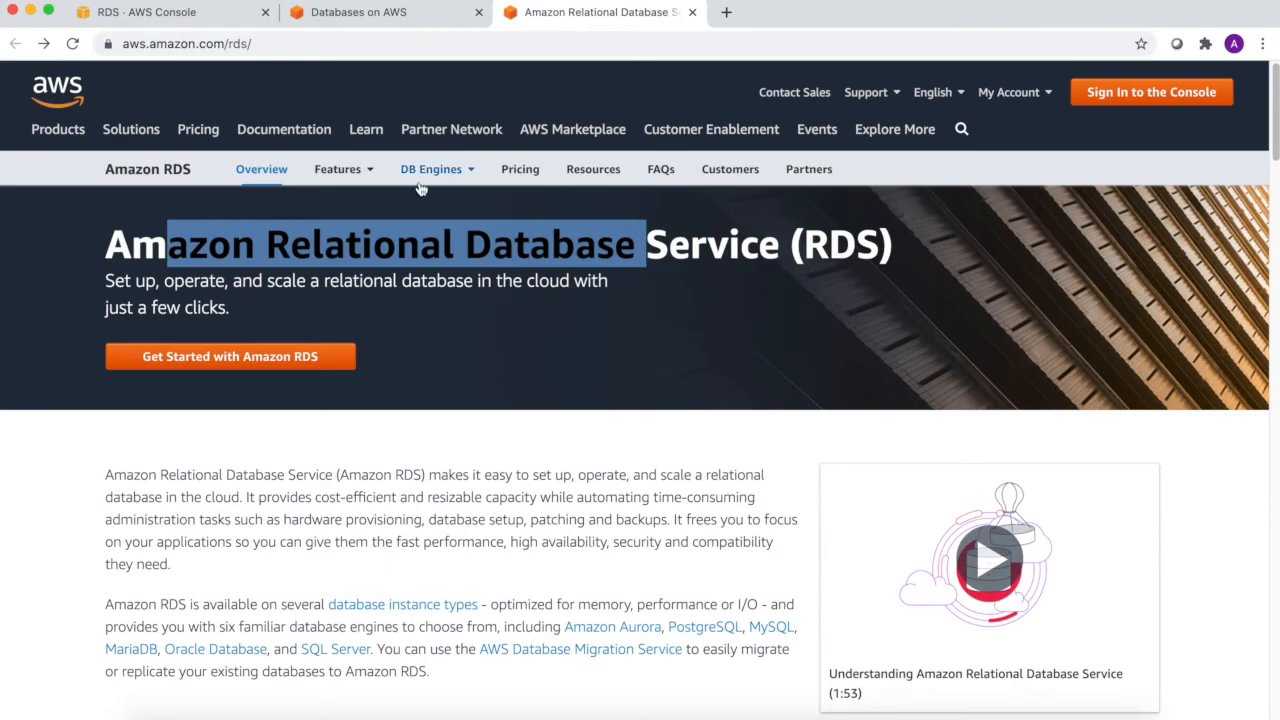
pyautogui.click(461, 175)
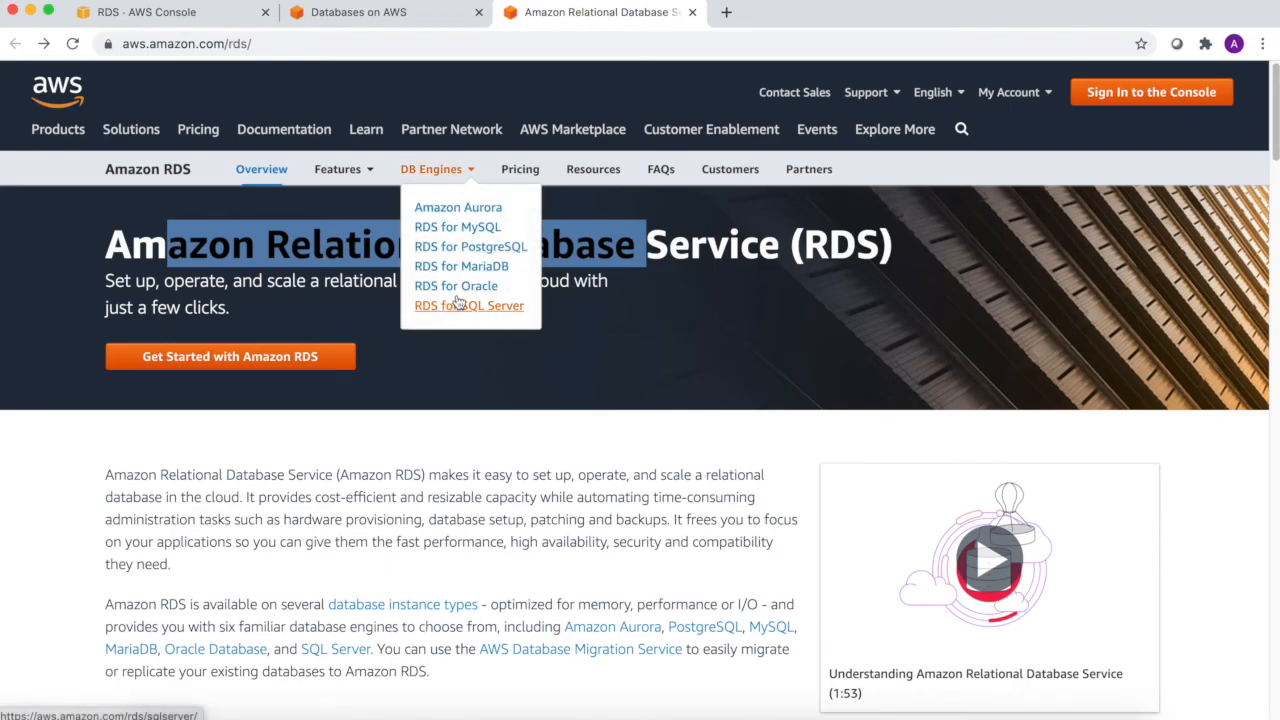
pyautogui.click(463, 210)
# - Read the Amazon Aurora introduction, highlighting the passages on speed over MySQL and PostgreSQL, commercial database cost, and the distributed storage system
pyautogui.scroll(-2, 458, 310)
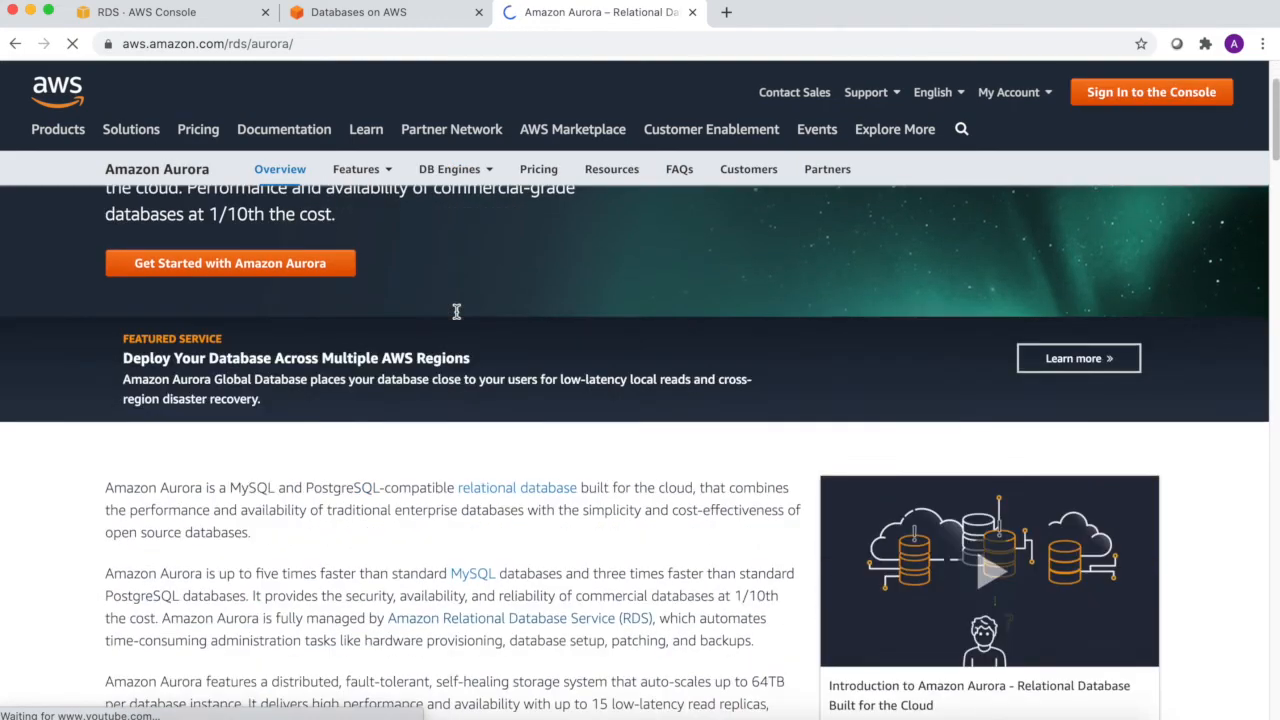
pyautogui.scroll(-3, 456, 311)
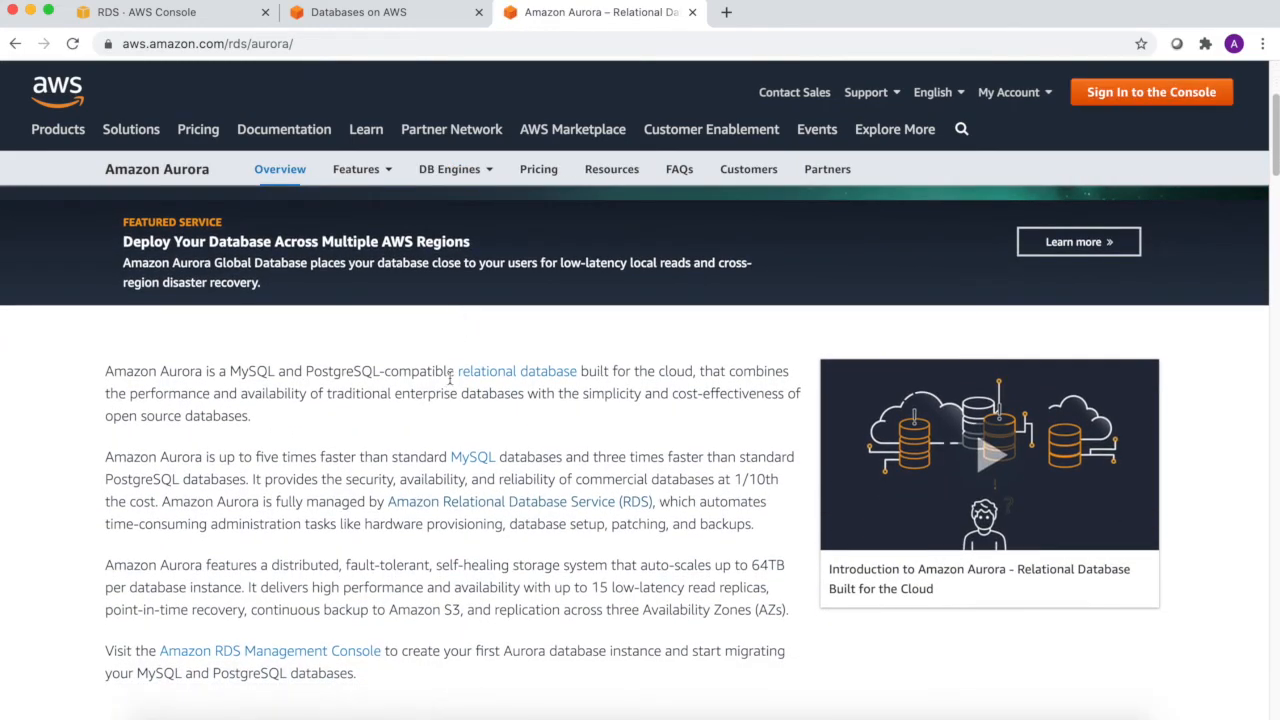
pyautogui.moveTo(234, 460); pyautogui.dragTo(317, 477)
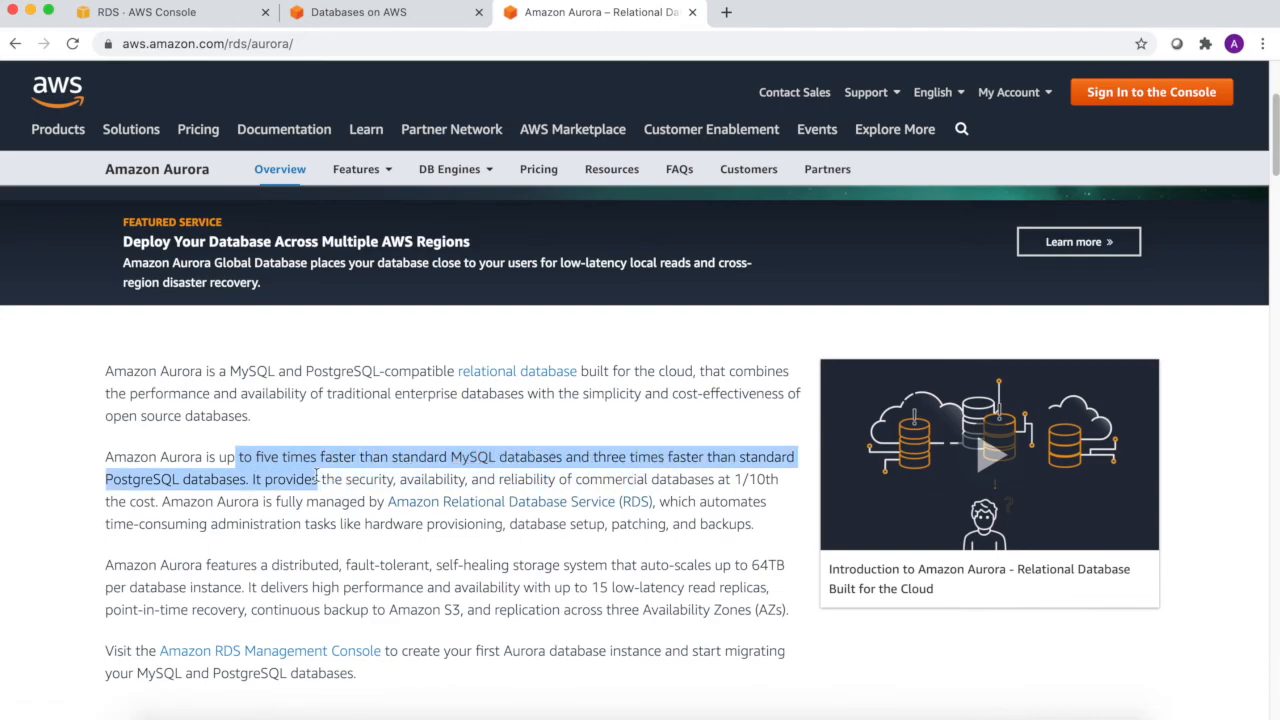
pyautogui.scroll(-1, 332, 484)
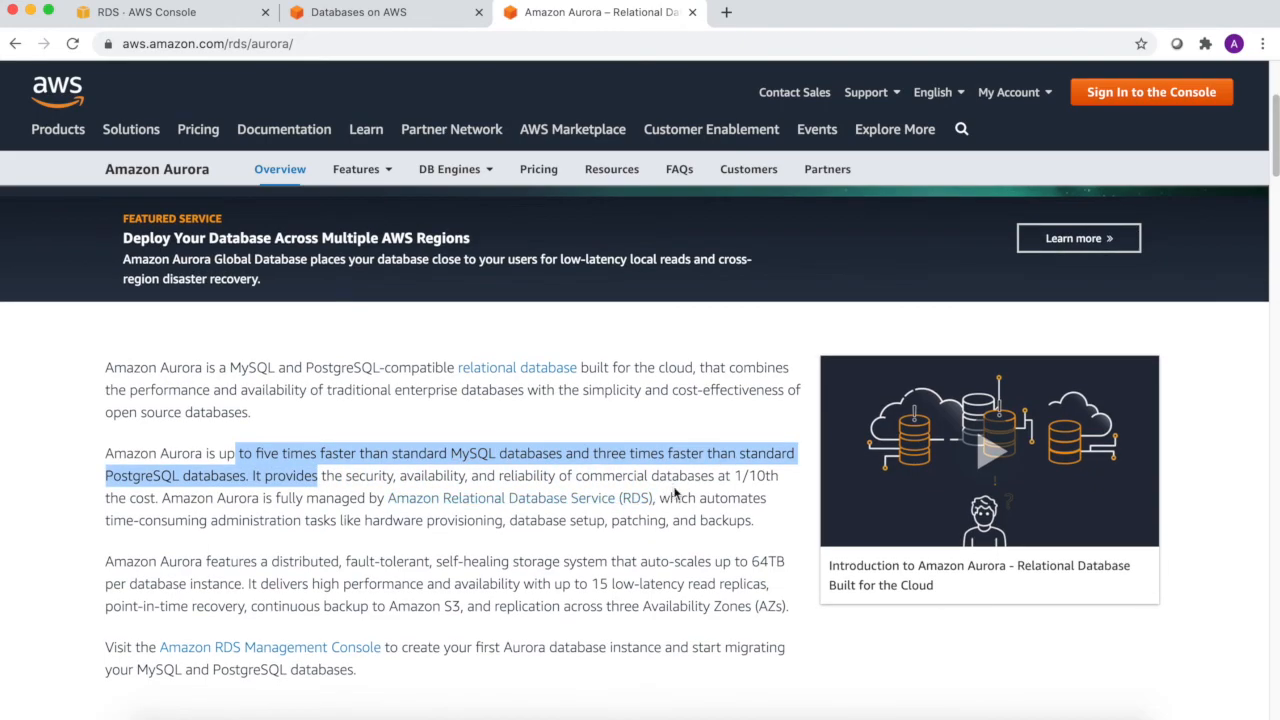
pyautogui.moveTo(567, 477); pyautogui.dragTo(692, 500)
pyautogui.scroll(-2, 484, 553)
pyautogui.scroll(-3, 484, 553)
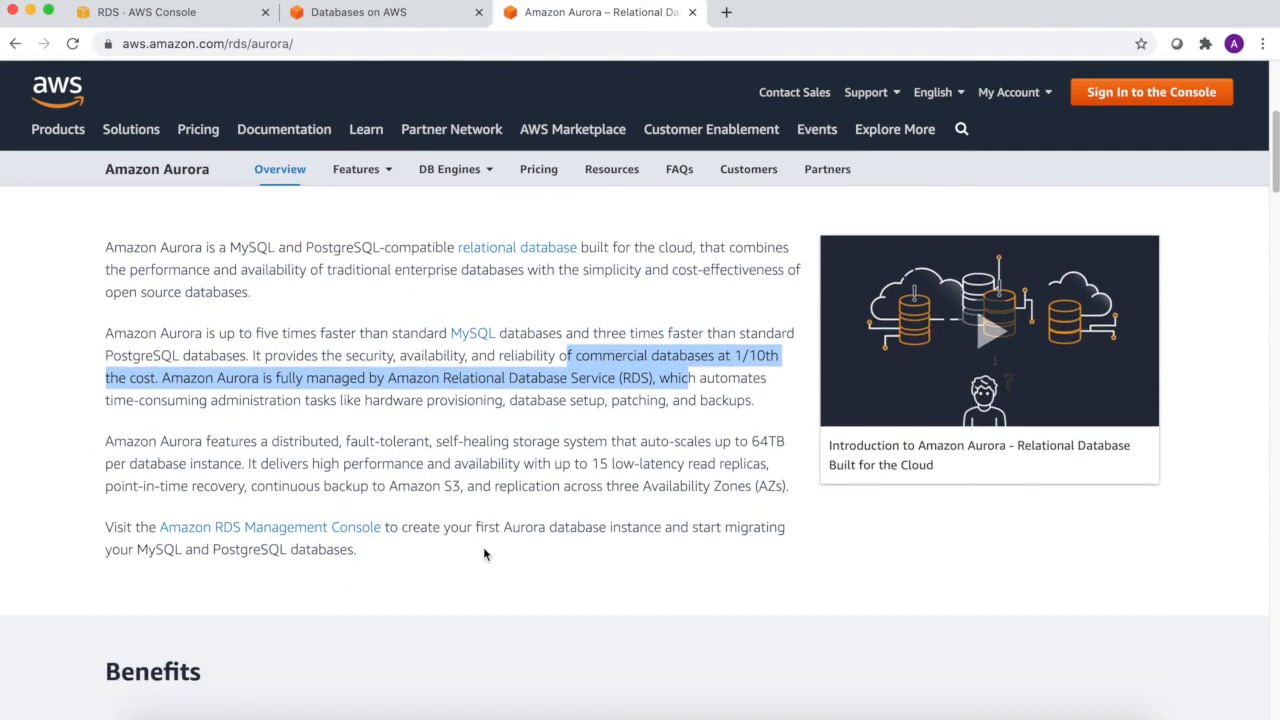
pyautogui.moveTo(277, 447); pyautogui.dragTo(681, 447)
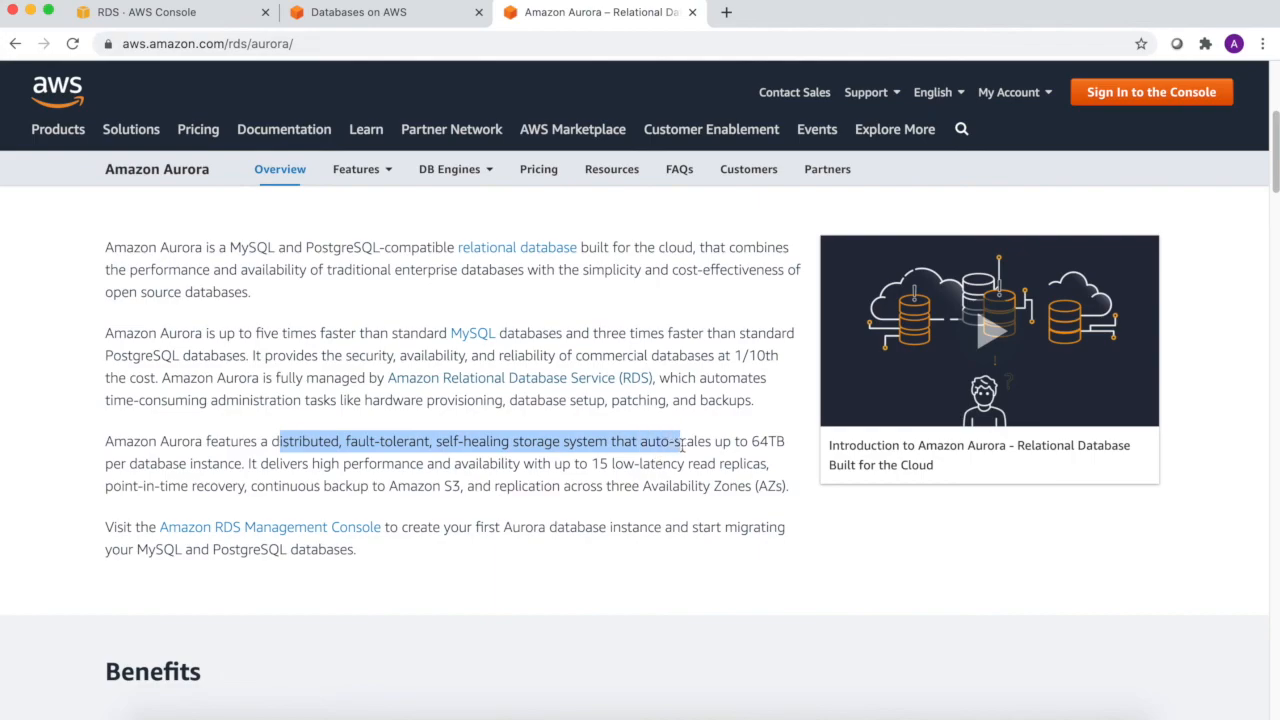
# - Examine the Amazon Aurora benefits, including scalability, security and migration support, and bring up the list of other RDS database engines
pyautogui.scroll(-5, 310, 470)
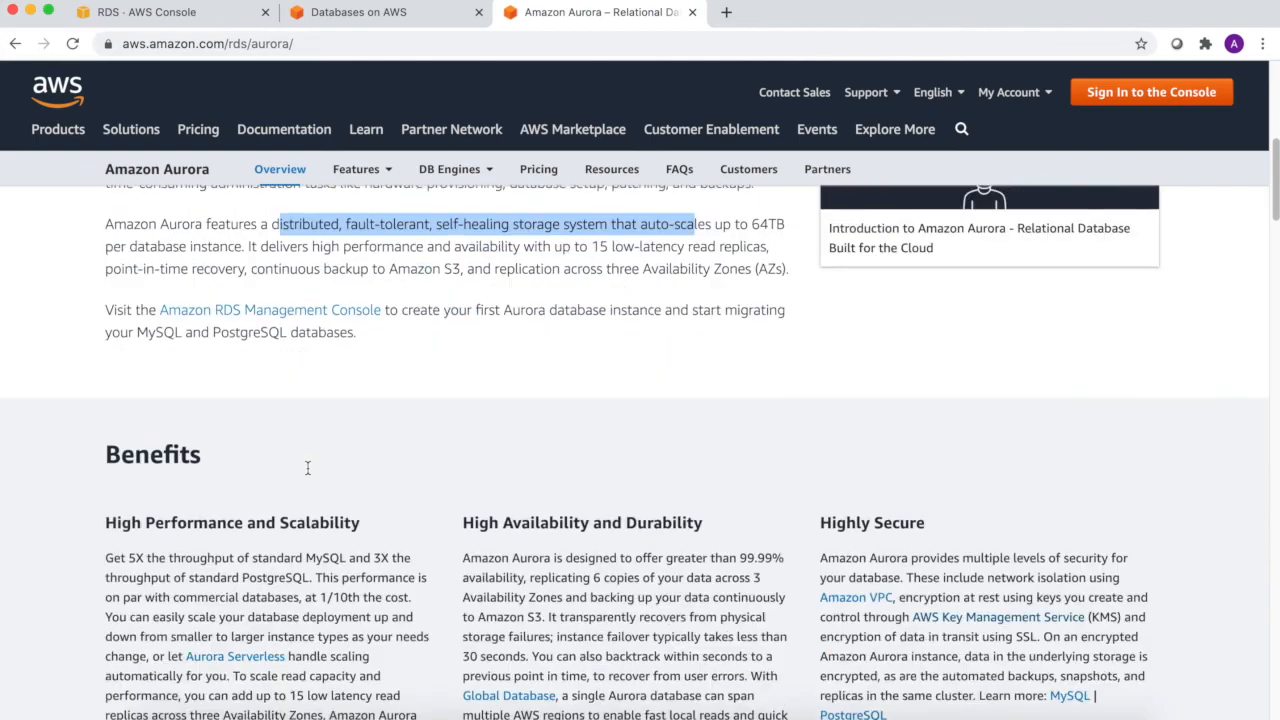
pyautogui.scroll(-4, 310, 468)
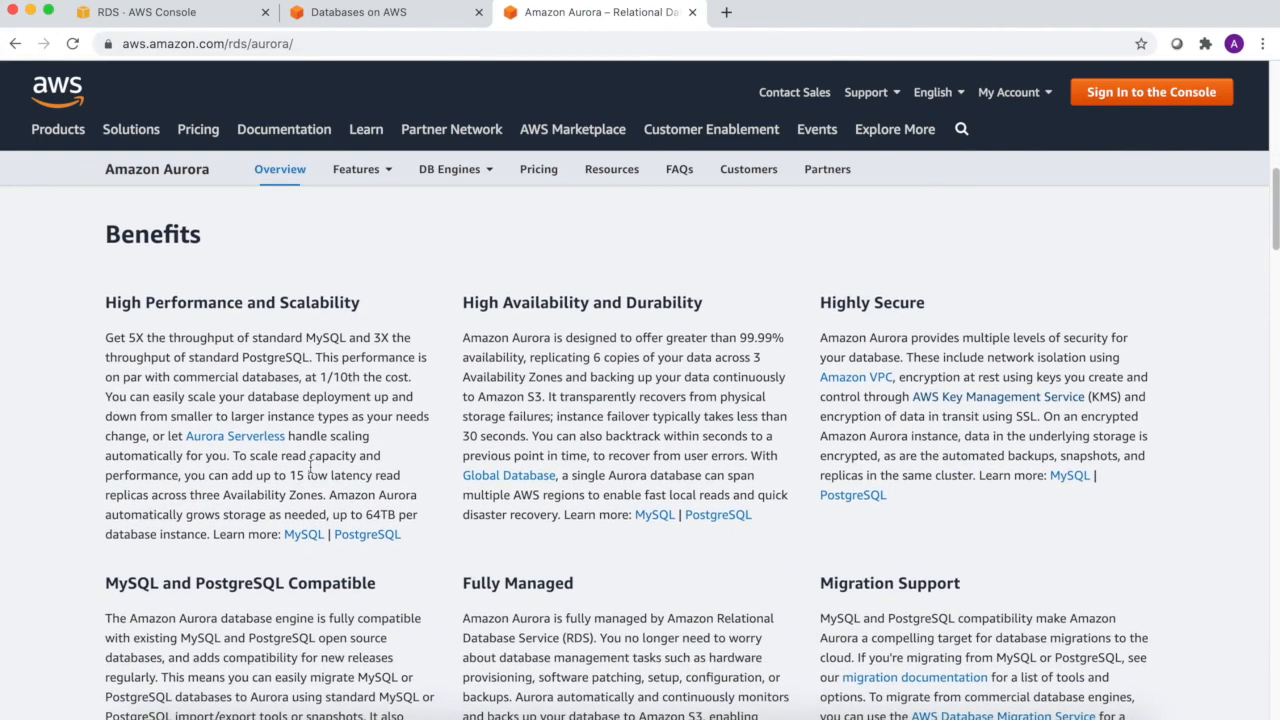
pyautogui.scroll(-1, 309, 467)
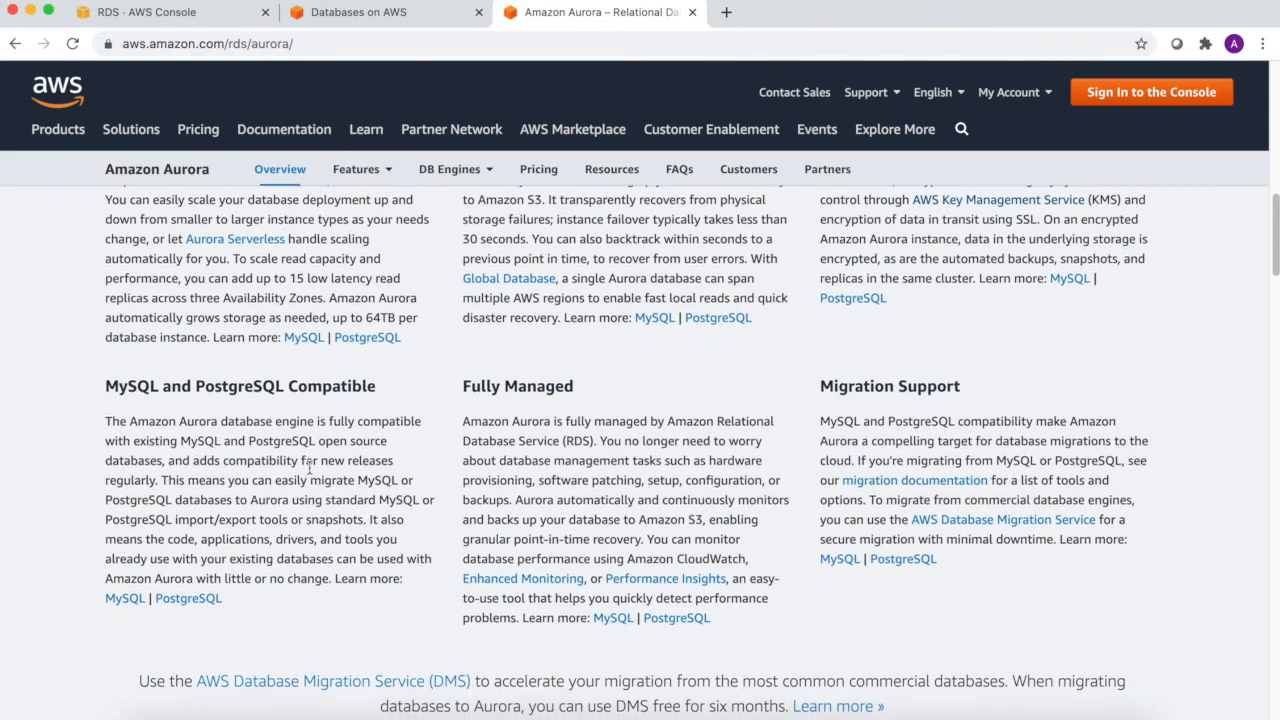
pyautogui.scroll(14, 309, 469)
pyautogui.moveTo(483, 171)
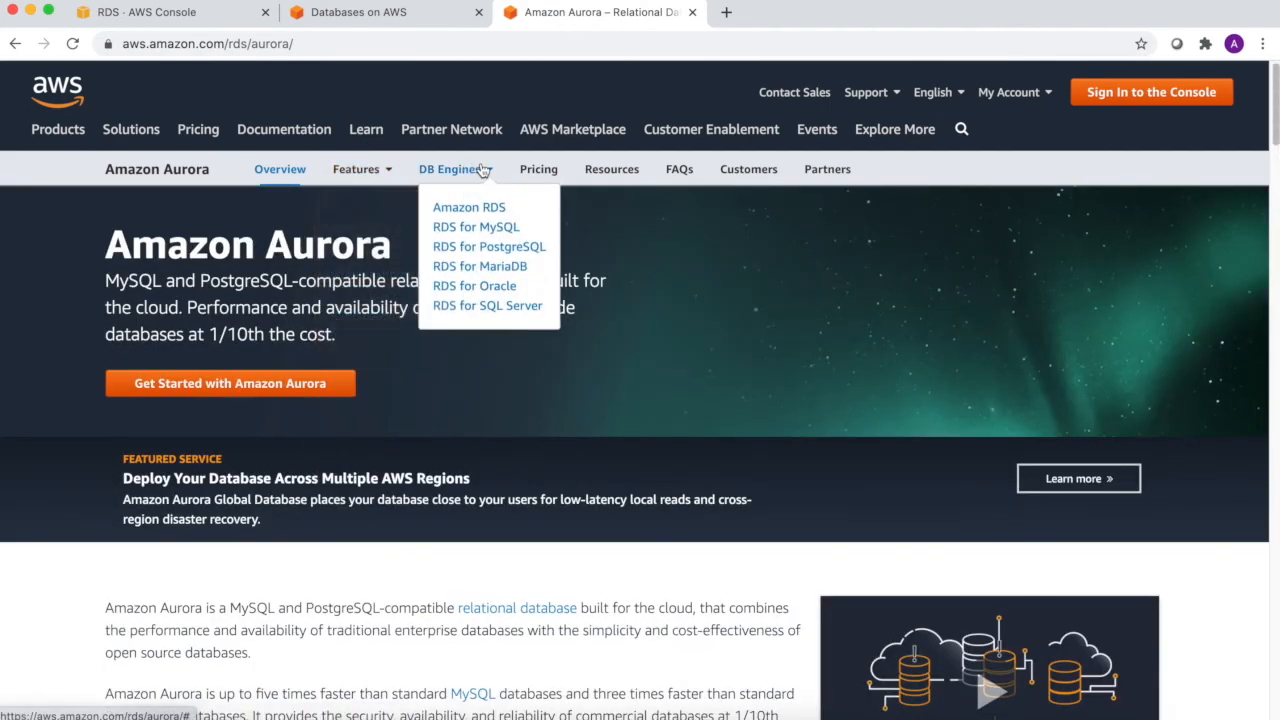